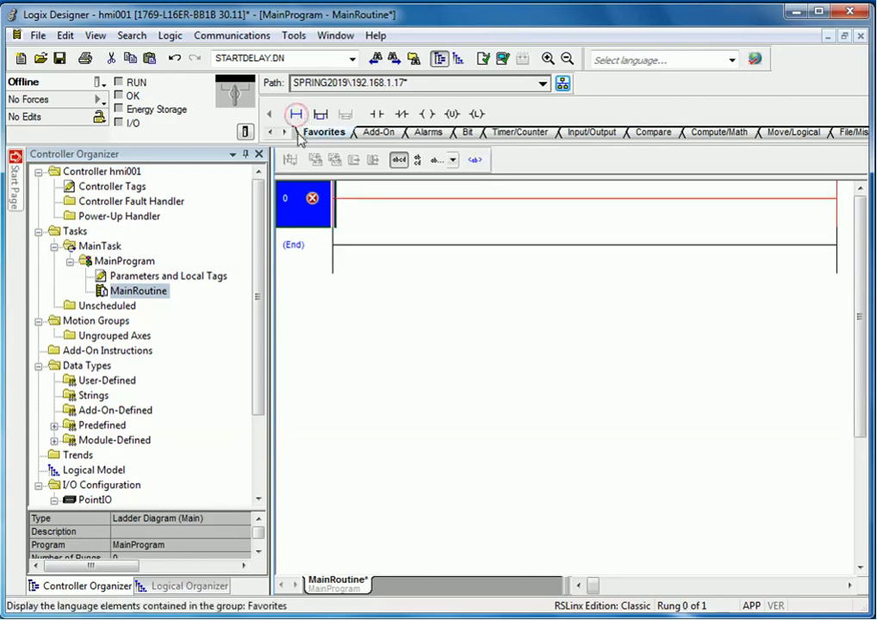
Add a normally open contact tagged hmistart and an output coil tagged hmicoil to rung 0
{"action": "left_click_drag", "start_coordinate": [377, 114], "coordinate": [348, 203]}
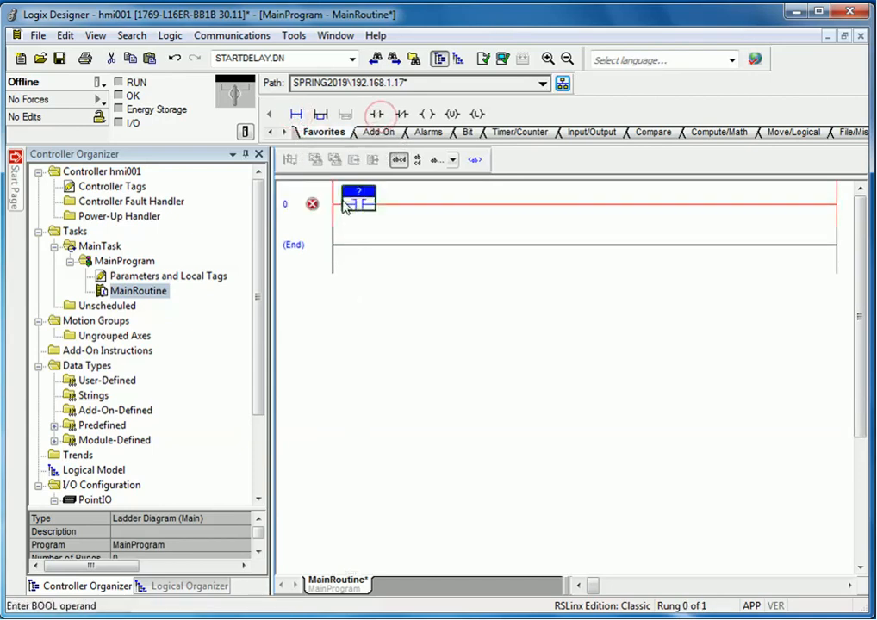
{"action": "left_click_drag", "start_coordinate": [428, 114], "coordinate": [393, 214]}
{"action": "left_click", "coordinate": [364, 200]}
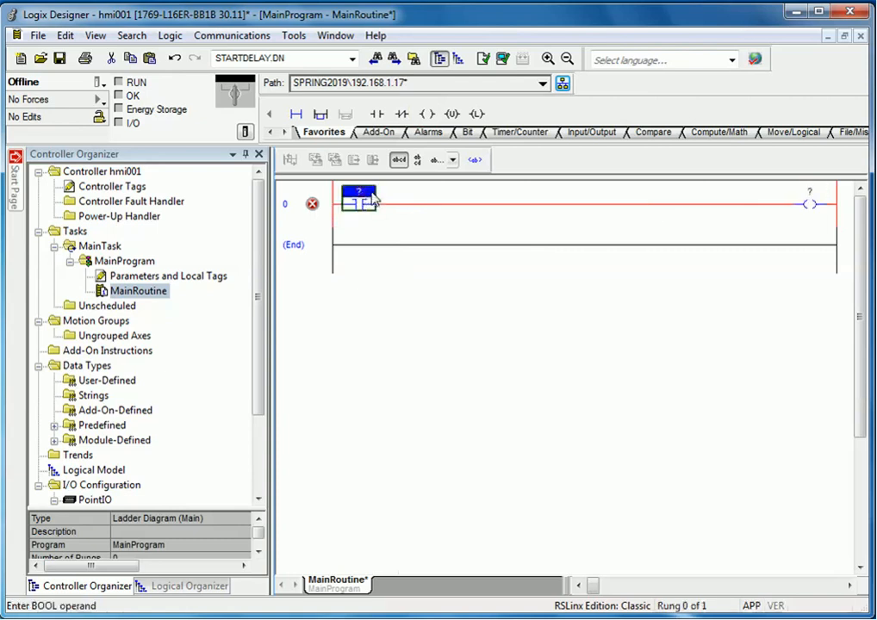
{"action": "type", "text": "h"}
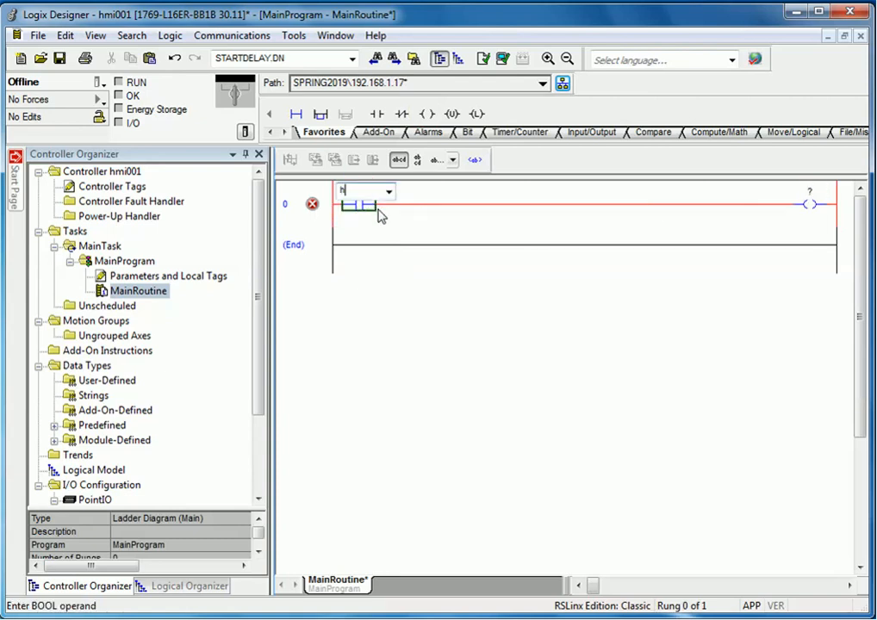
{"action": "type", "text": "mistart"}
{"action": "key", "text": "BackSpace"}
{"action": "type", "text": "t"}
{"action": "left_click", "coordinate": [814, 205]}
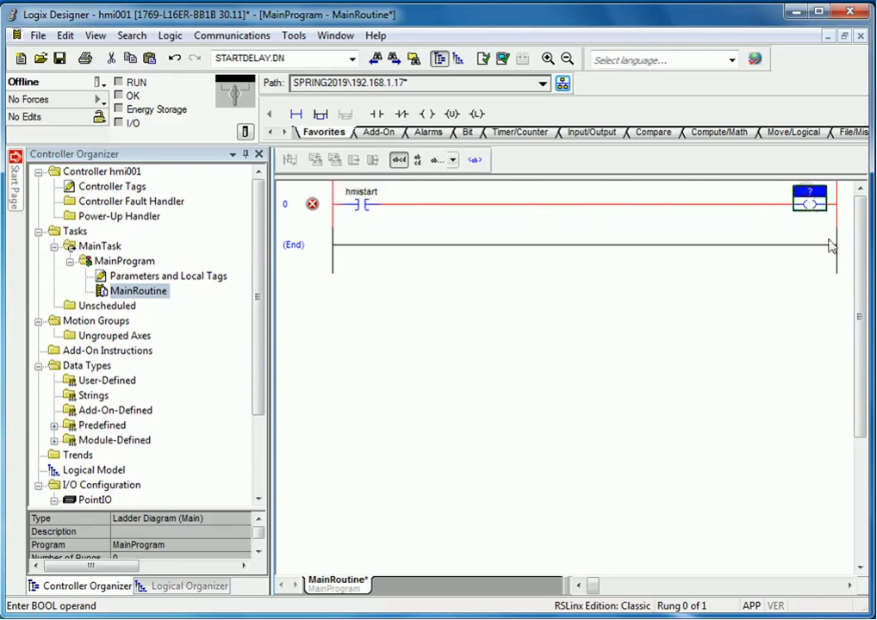
{"action": "type", "text": "hmicoil"}
{"action": "key", "text": "Return"}
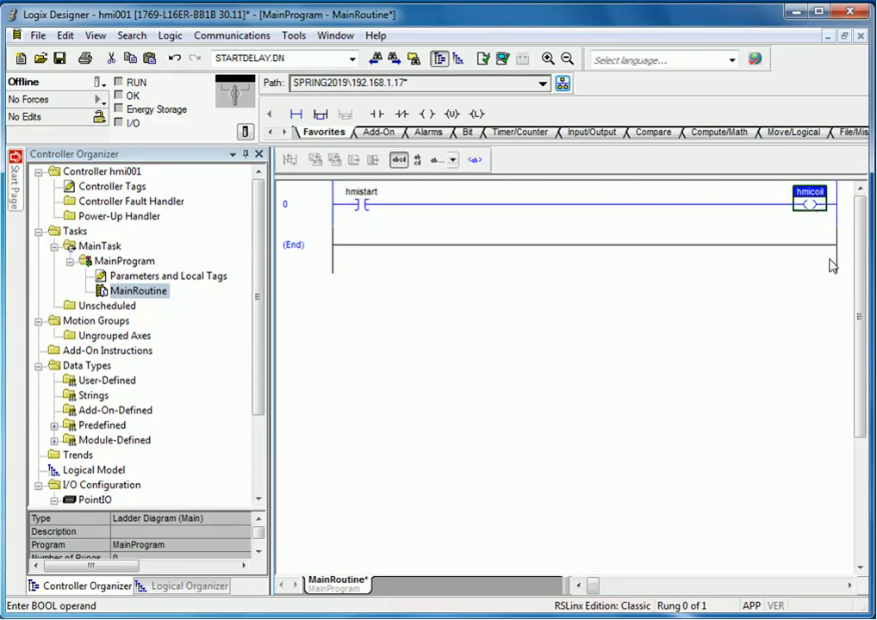
Review the tag properties of the hmistart contact and the hmicoil coil
{"action": "right_click", "coordinate": [376, 200]}
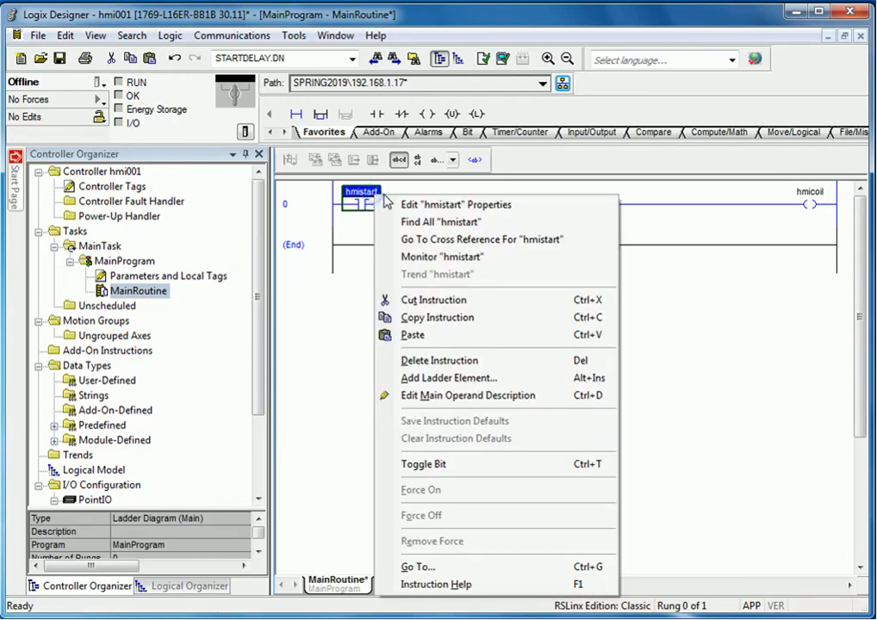
{"action": "left_click", "coordinate": [405, 205]}
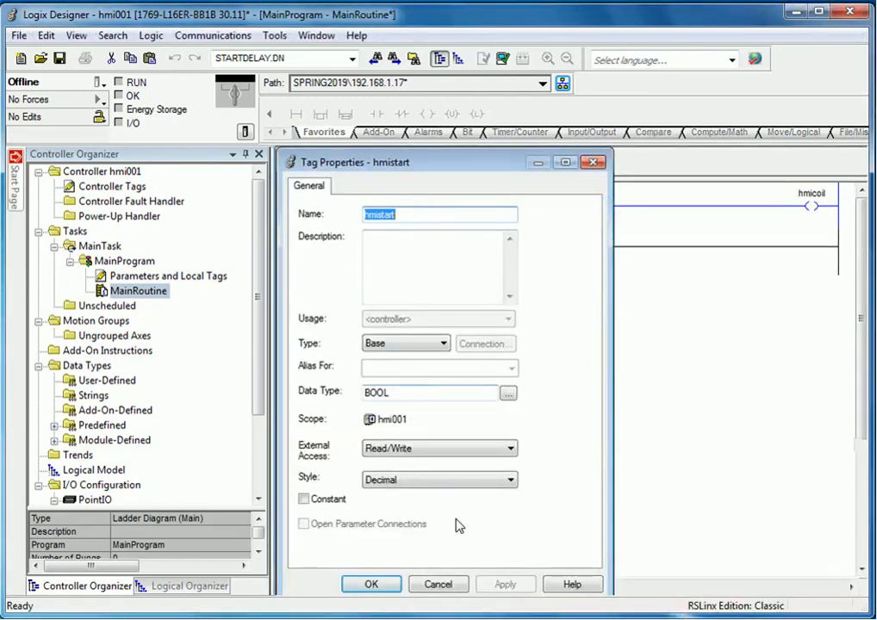
{"action": "left_click", "coordinate": [388, 587]}
{"action": "right_click", "coordinate": [808, 202]}
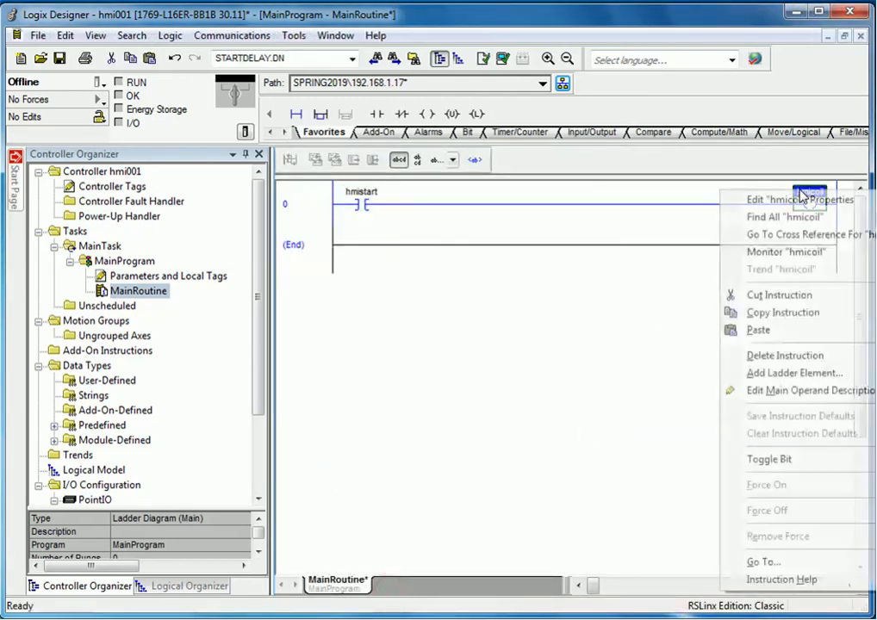
{"action": "left_click", "coordinate": [786, 199]}
{"action": "left_click", "coordinate": [371, 584]}
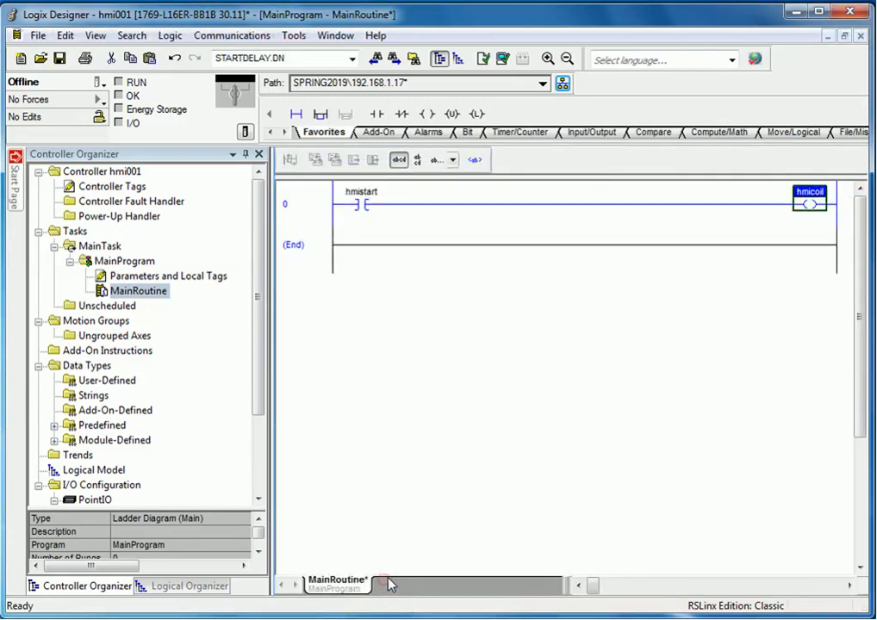
Download the hmi001 project to the 1769-L16ER-BB1B controller at 192.168.1.17
{"action": "left_click", "coordinate": [562, 86]}
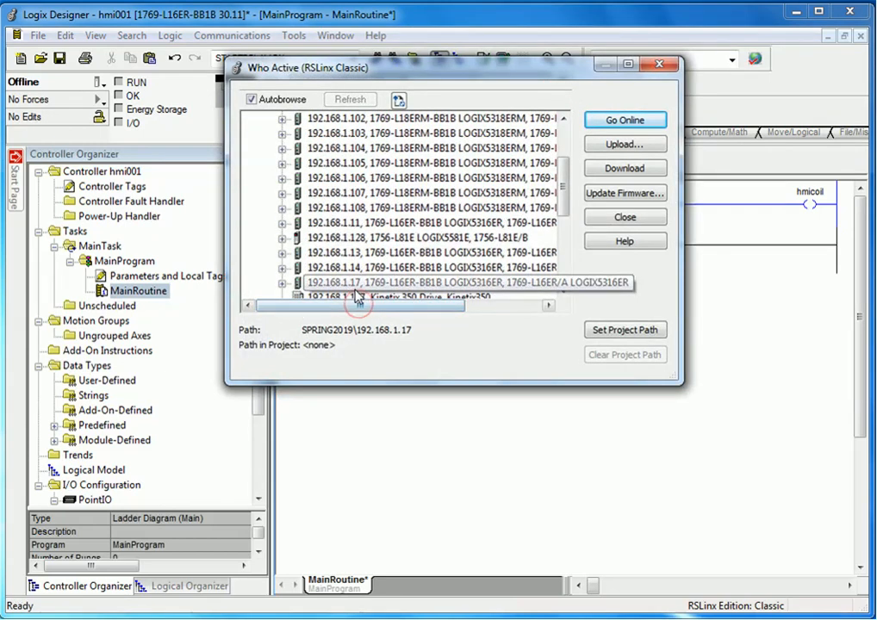
{"action": "left_click", "coordinate": [303, 284]}
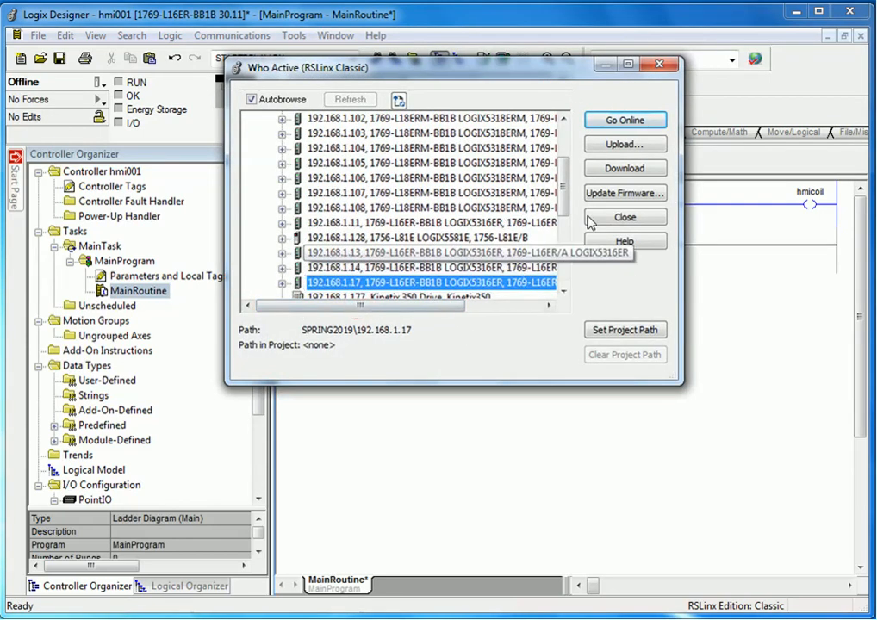
{"action": "left_click", "coordinate": [613, 169]}
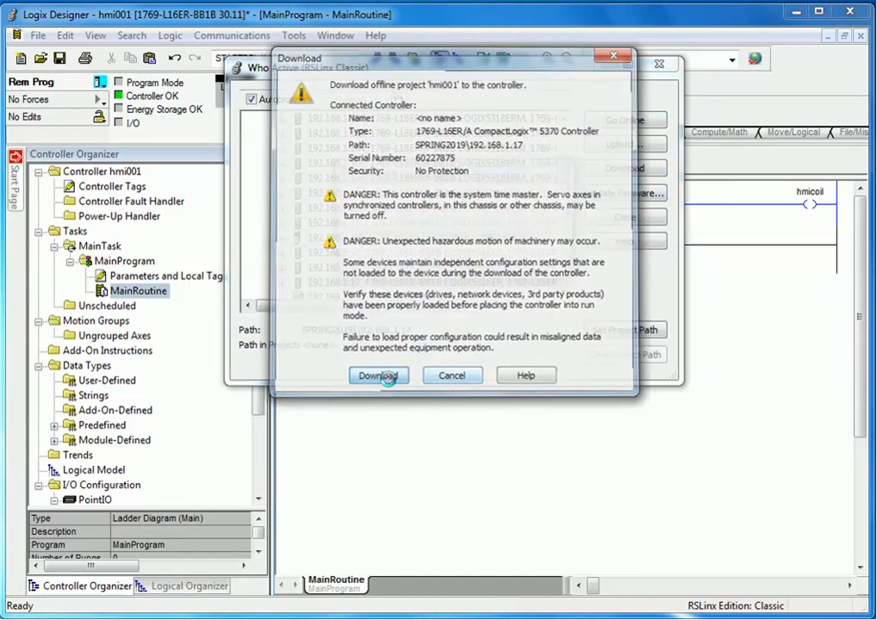
{"action": "left_click", "coordinate": [379, 376]}
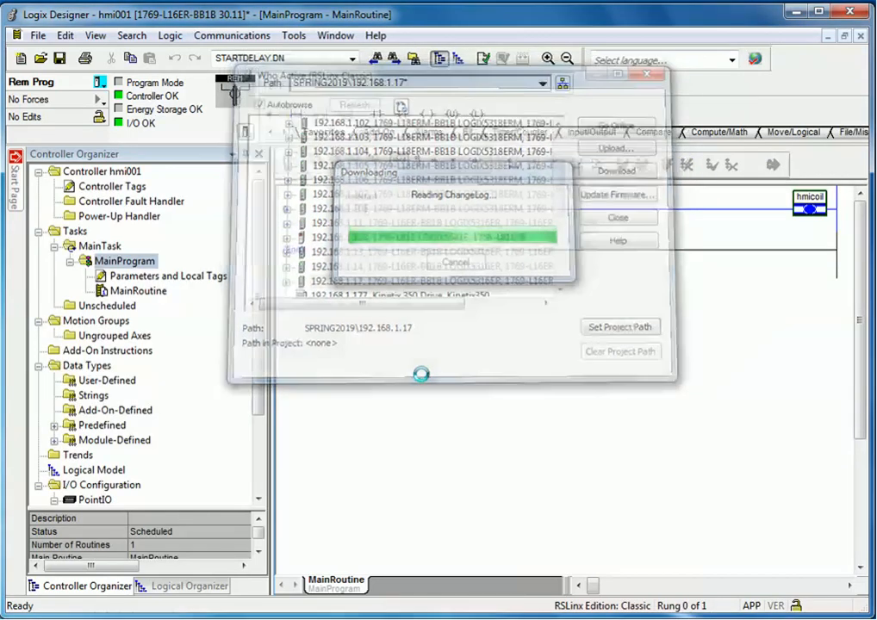
Switch the controller to Remote Run mode
{"action": "left_click", "coordinate": [100, 82]}
{"action": "left_click", "coordinate": [164, 178]}
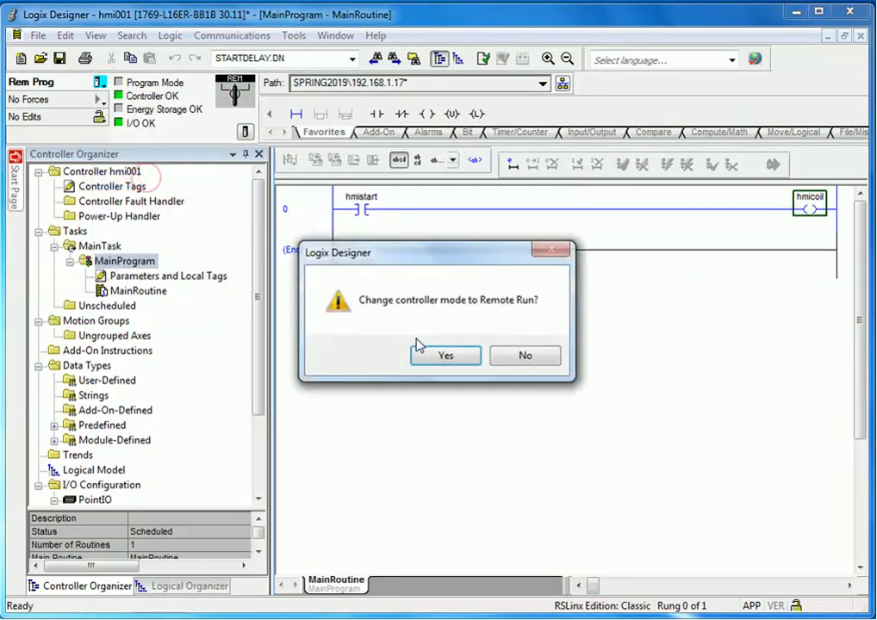
{"action": "left_click", "coordinate": [431, 354]}
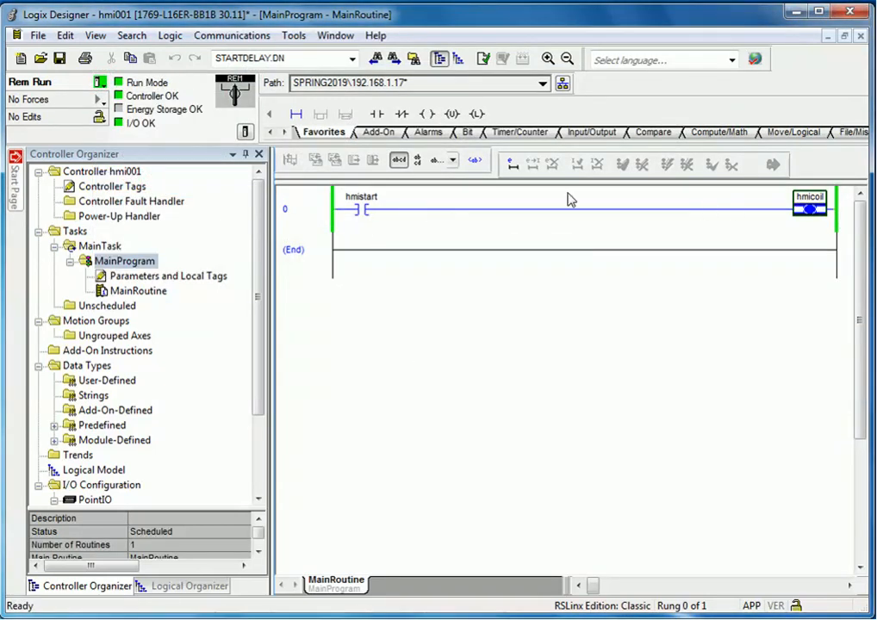
Export all tags and logic comments to the CSV file hmi001-Tags on the TINY (G:) drive
{"action": "left_click", "coordinate": [295, 37]}
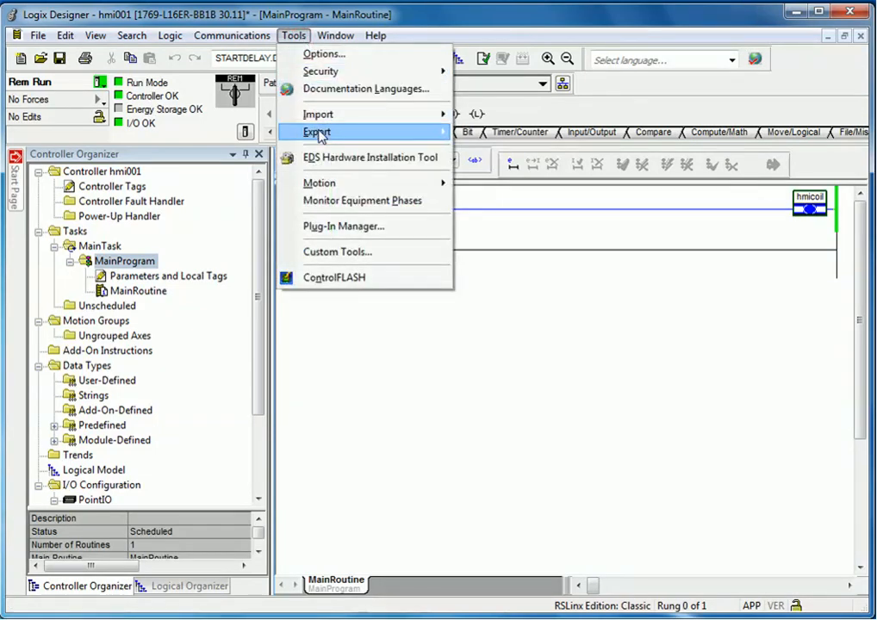
{"action": "mouse_move", "coordinate": [337, 134]}
{"action": "left_click", "coordinate": [483, 134]}
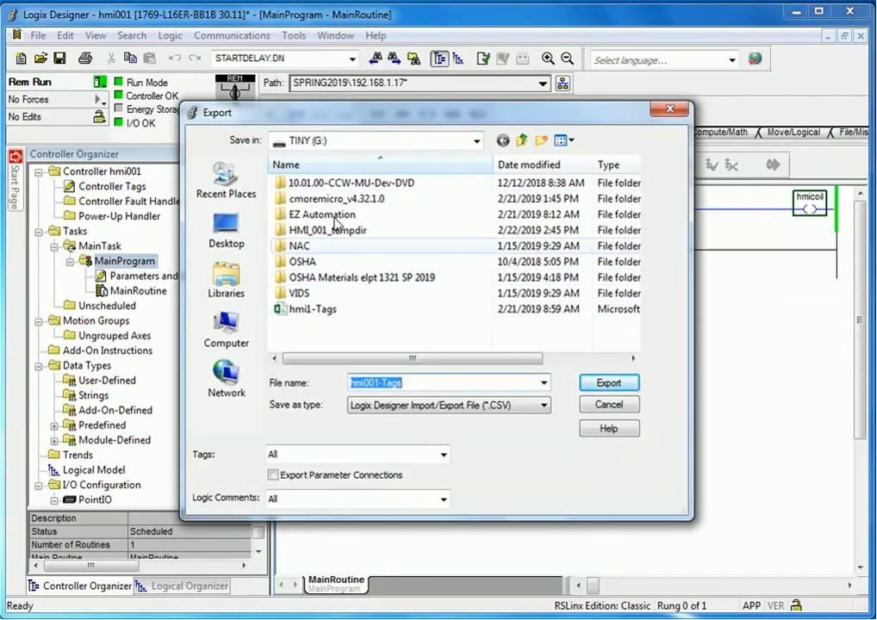
{"action": "left_click", "coordinate": [607, 383]}
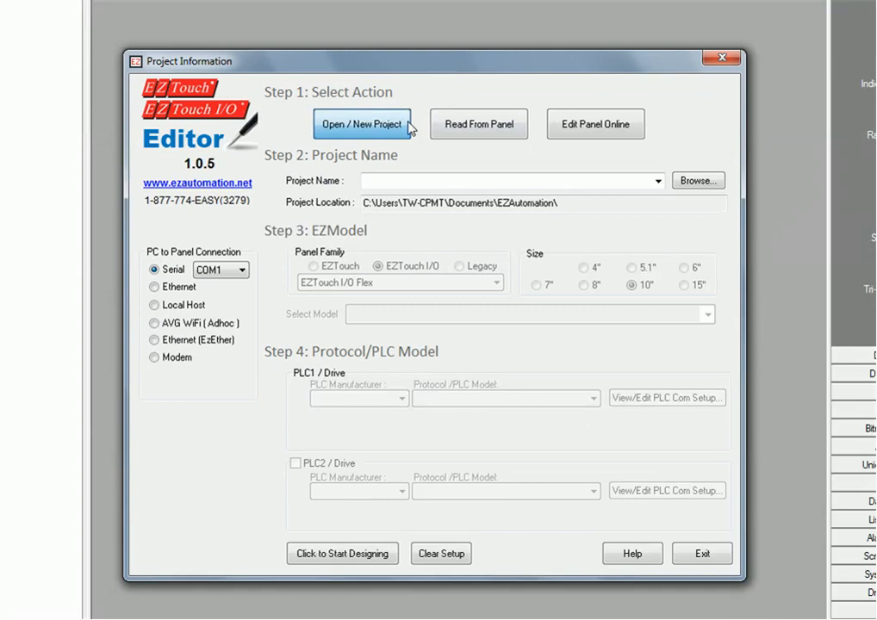
In the EZTouch Editor, name the new project hmi_001 and select a 6" EZTouch panel of the EZ3 Series
{"action": "left_click", "coordinate": [452, 180]}
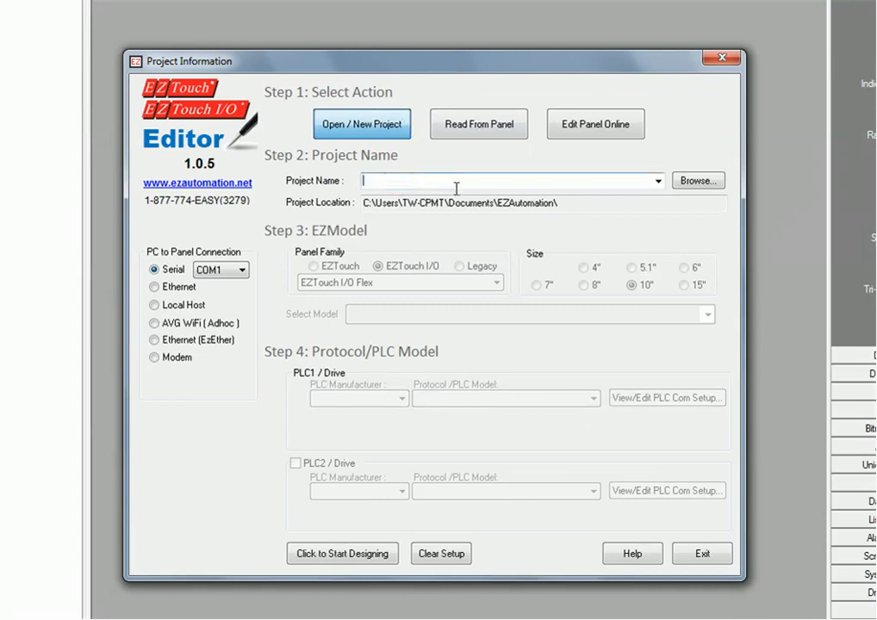
{"action": "type", "text": "hmi_001"}
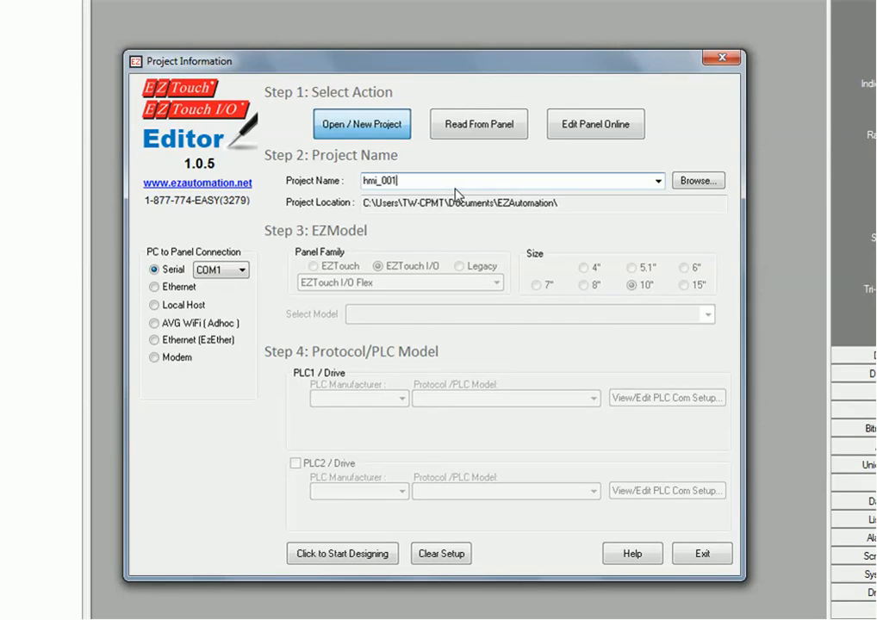
{"action": "left_click", "coordinate": [465, 200]}
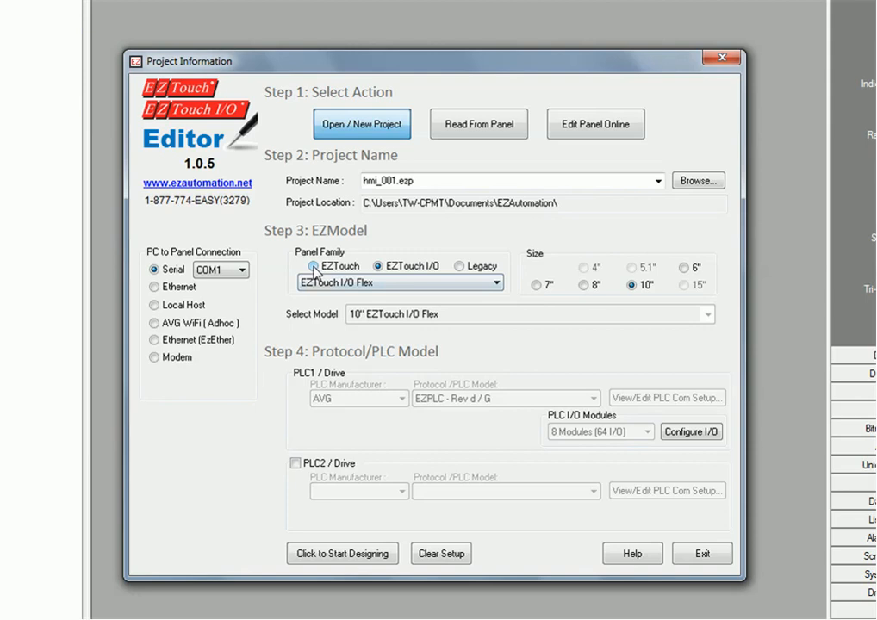
{"action": "left_click", "coordinate": [314, 267]}
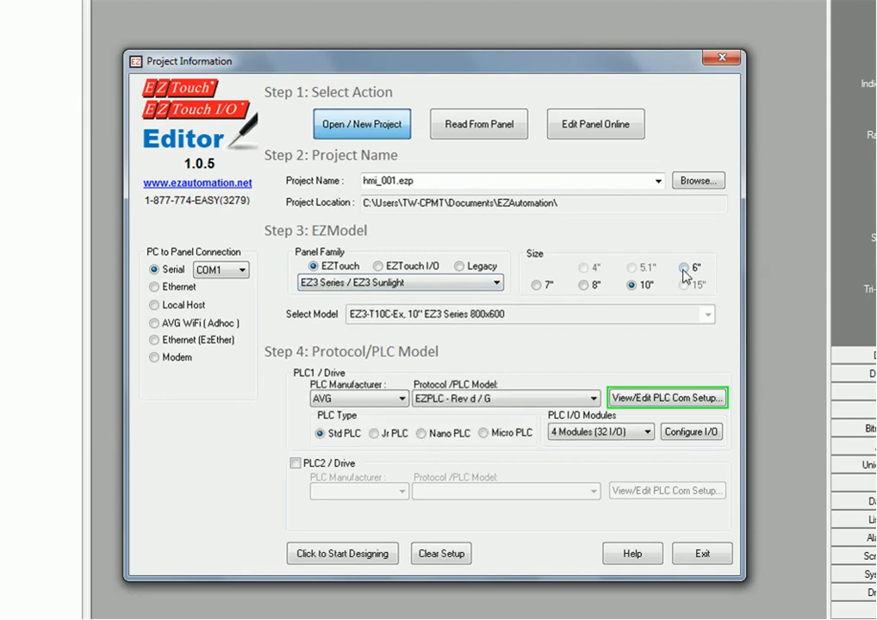
{"action": "left_click", "coordinate": [684, 269]}
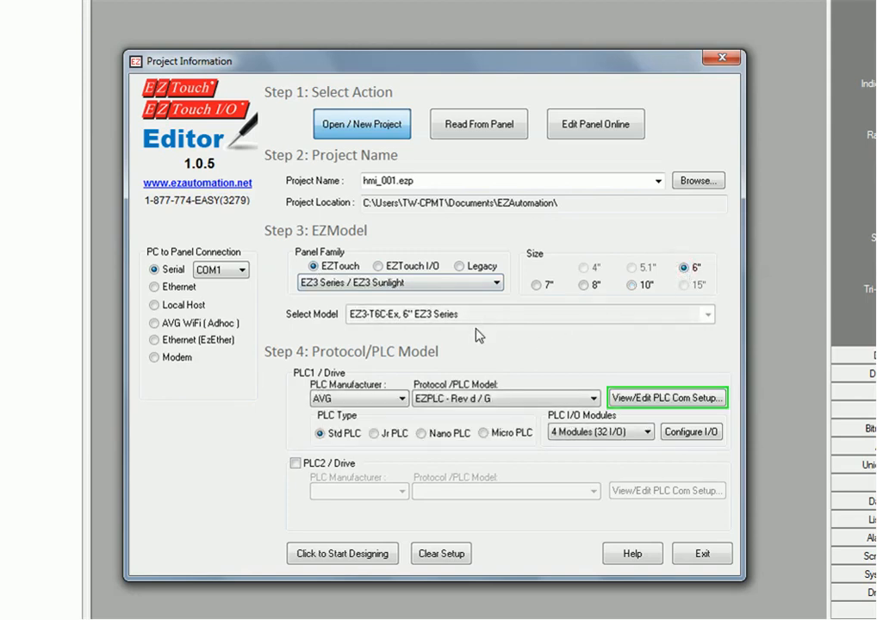
Set PLC1 to manufacturer Allen-Bradley/Rockwell with the Ethernet/IP - Rev i / I protocol
{"action": "left_click", "coordinate": [403, 400]}
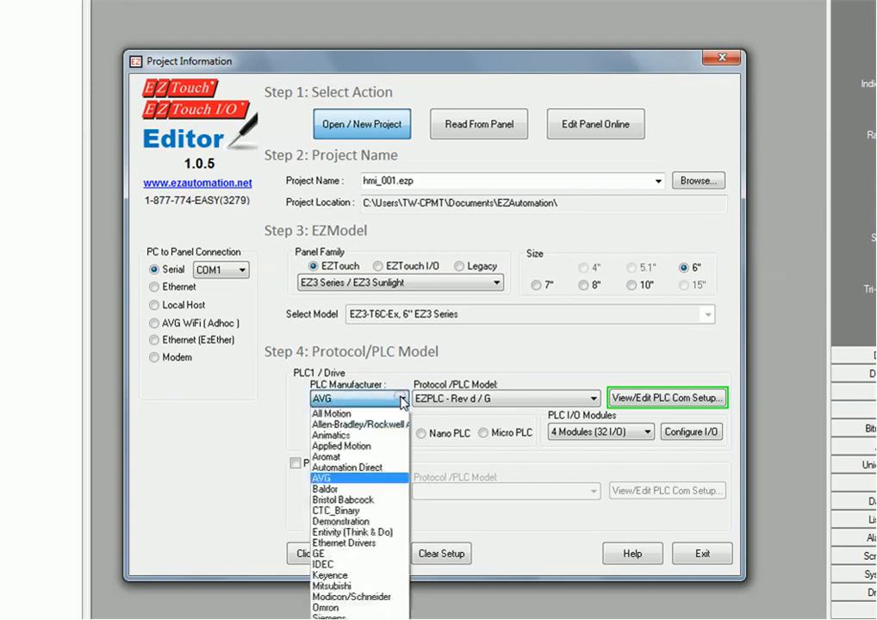
{"action": "left_click", "coordinate": [400, 424]}
{"action": "left_click", "coordinate": [451, 399]}
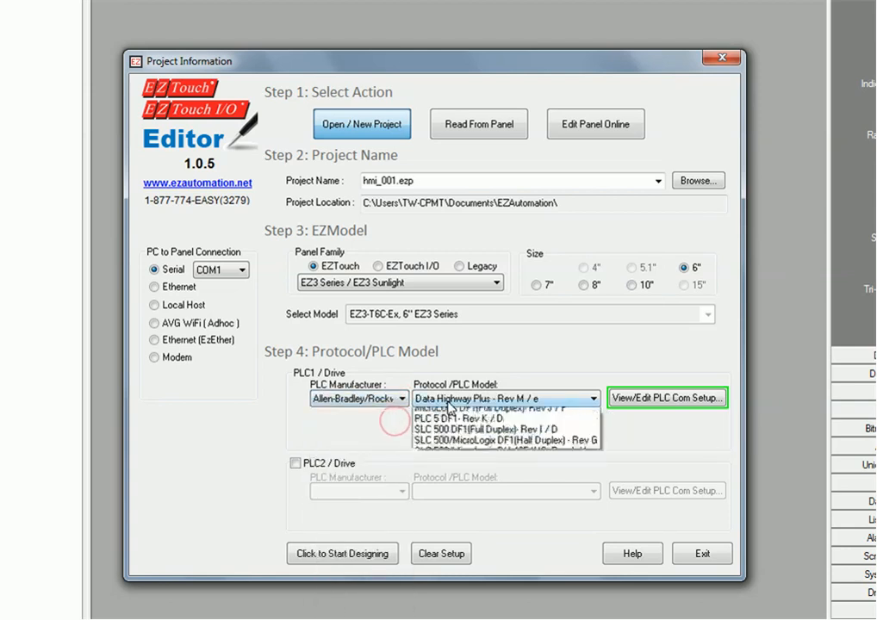
{"action": "left_click", "coordinate": [452, 425]}
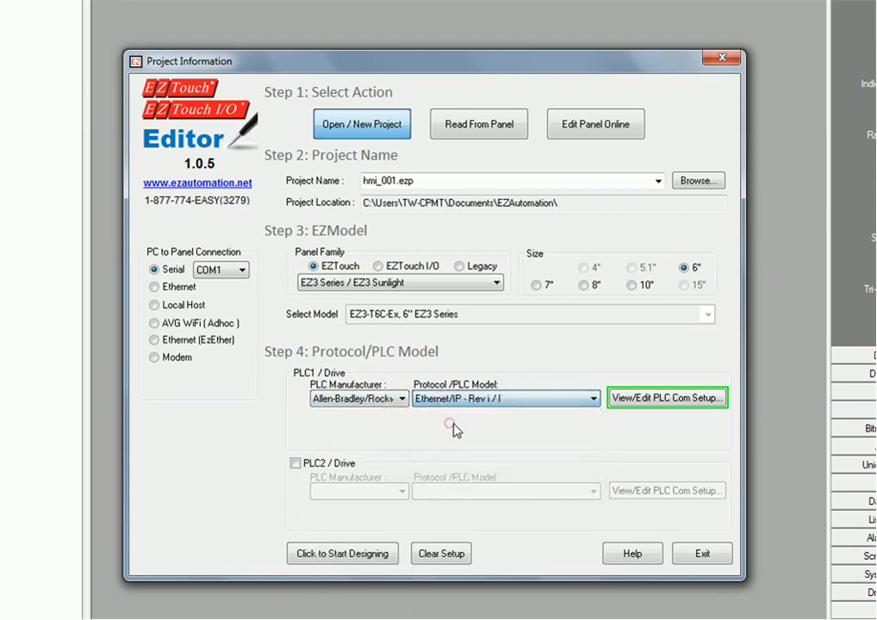
Add a ControlLogix Ethernet/IP PLC with Id 1 and its 192.168.1 network address to the PLC communication setup
{"action": "left_click", "coordinate": [642, 399]}
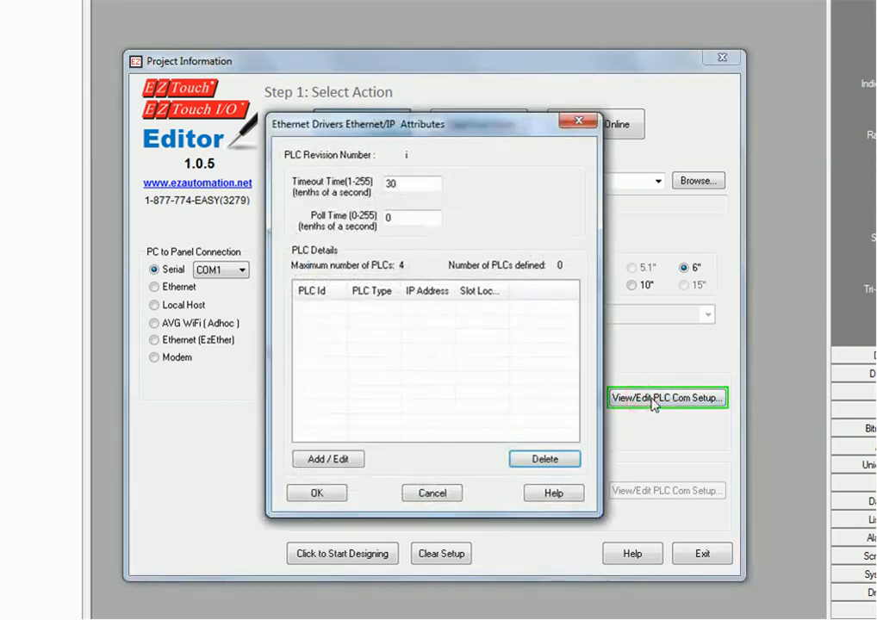
{"action": "left_click", "coordinate": [346, 459]}
{"action": "left_click", "coordinate": [297, 178]}
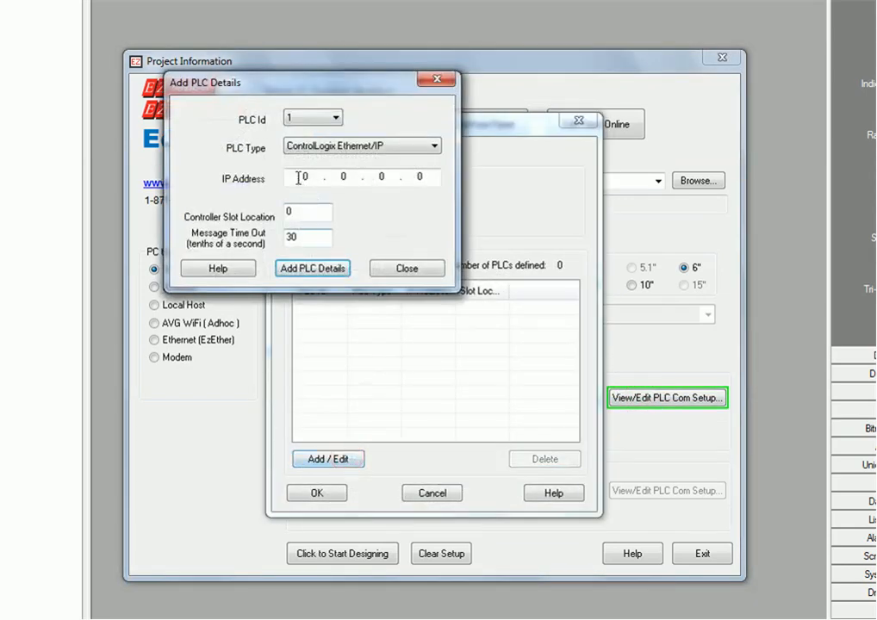
{"action": "type", "text": "192 . "}
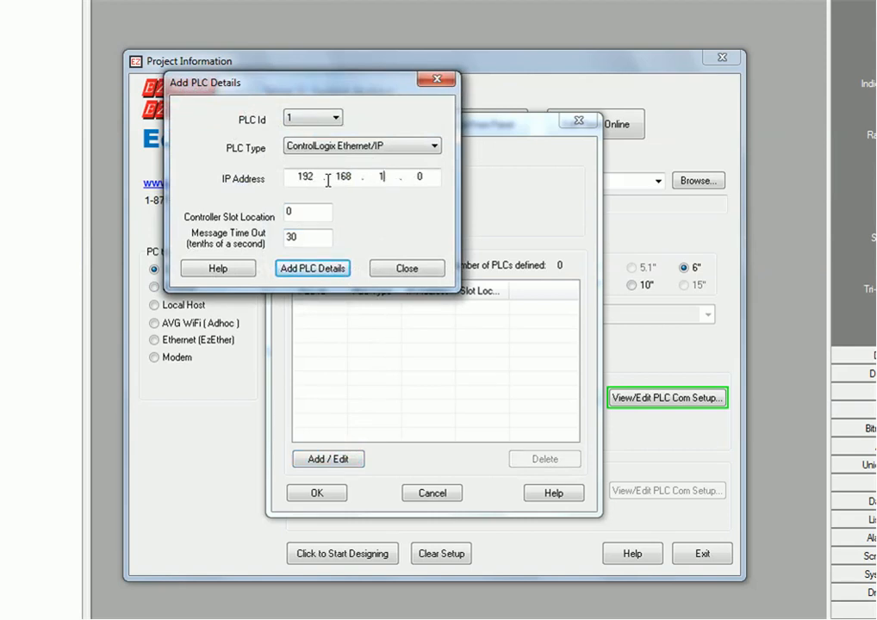
{"action": "type", "text": "168 . 1"}
{"action": "double_click", "coordinate": [419, 178]}
{"action": "left_click", "coordinate": [335, 268]}
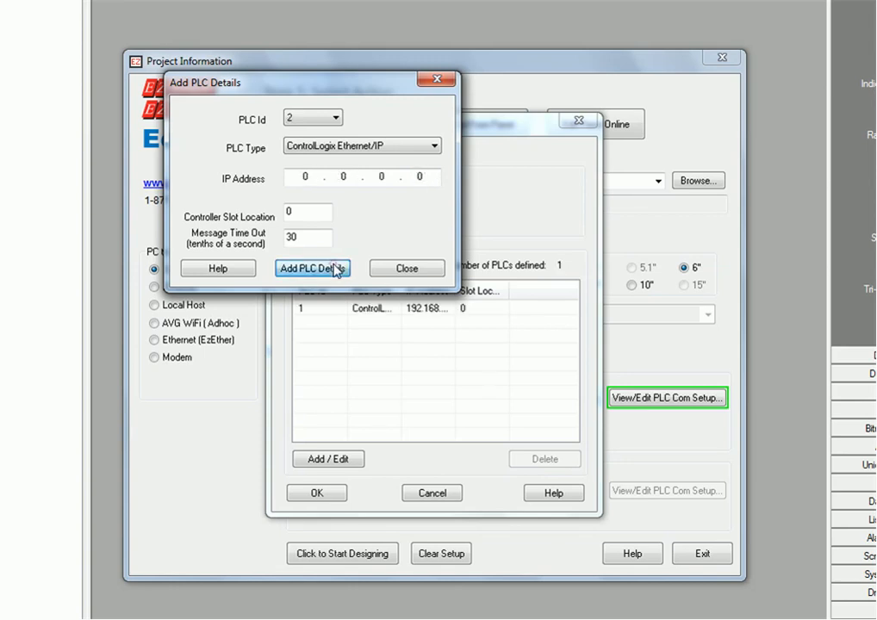
{"action": "left_click", "coordinate": [392, 268]}
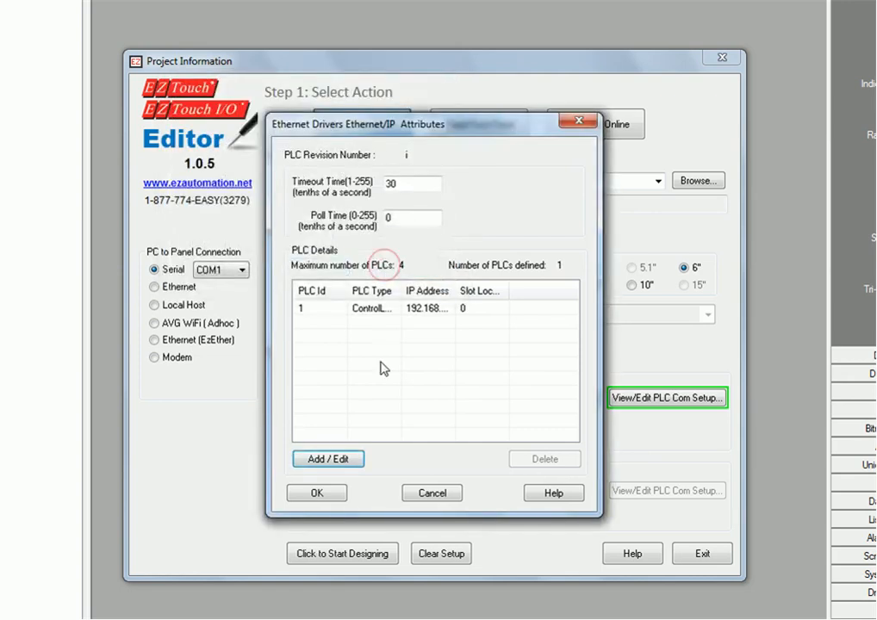
{"action": "left_click_drag", "start_coordinate": [456, 291], "coordinate": [489, 291]}
{"action": "left_click", "coordinate": [331, 493]}
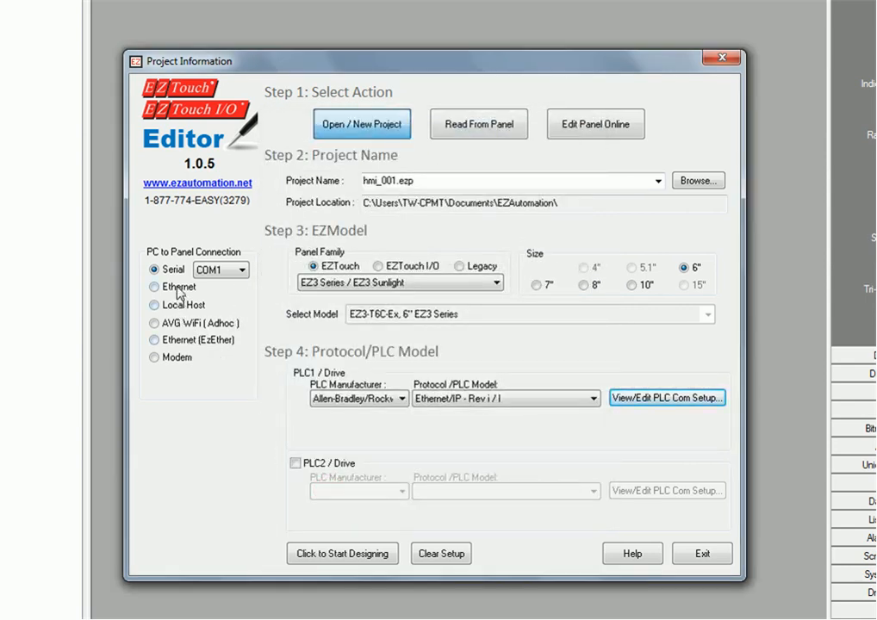
Set the PC to panel connection to Ethernet with the panel IP address 192.168.1.84
{"action": "left_click", "coordinate": [178, 293]}
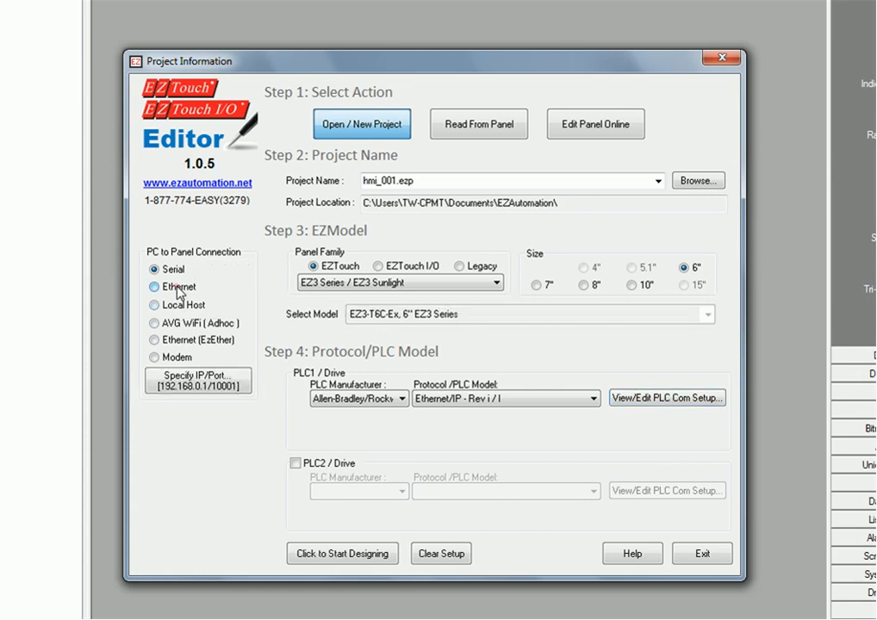
{"action": "left_click", "coordinate": [198, 380]}
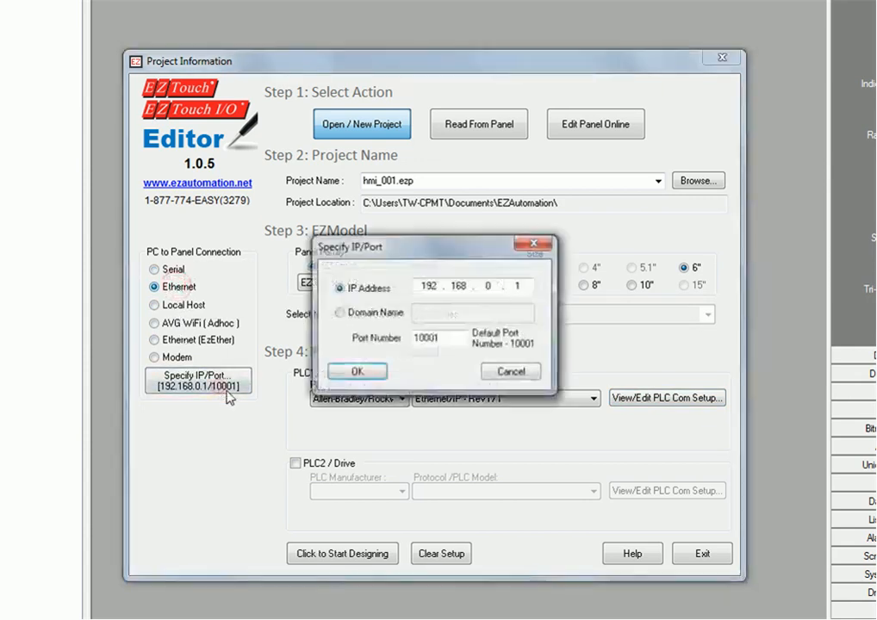
{"action": "double_click", "coordinate": [489, 287]}
{"action": "type", "text": "1"}
{"action": "double_click", "coordinate": [509, 287]}
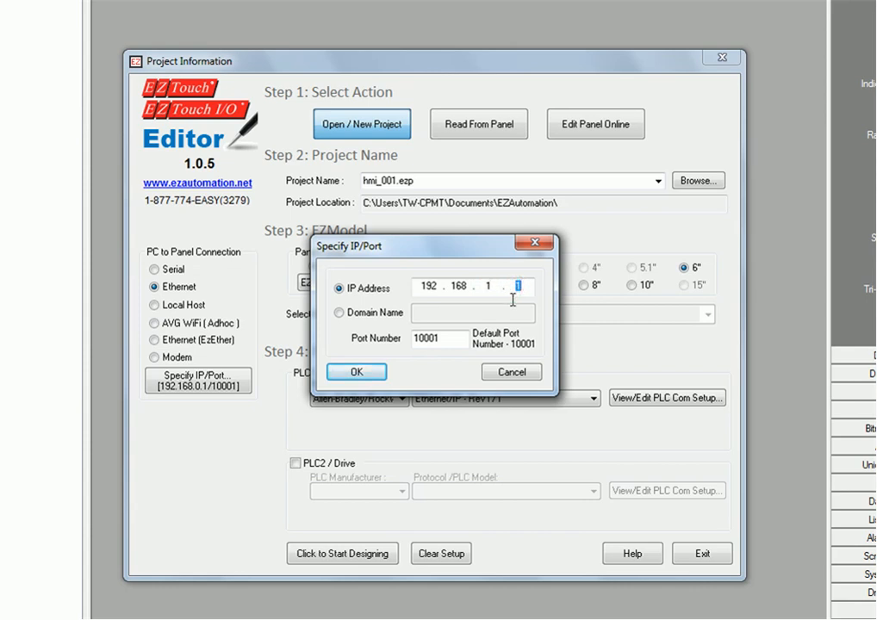
{"action": "type", "text": "8"}
{"action": "left_click", "coordinate": [358, 371]}
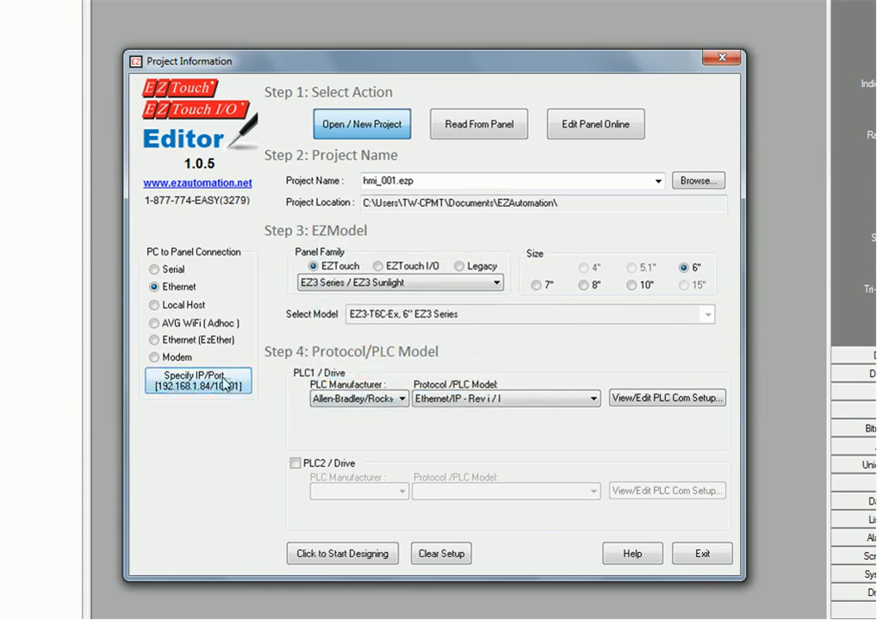
Review the IP address column of the PLC1 communication setup and accept the settings
{"action": "left_click", "coordinate": [633, 398]}
{"action": "double_click", "coordinate": [455, 290]}
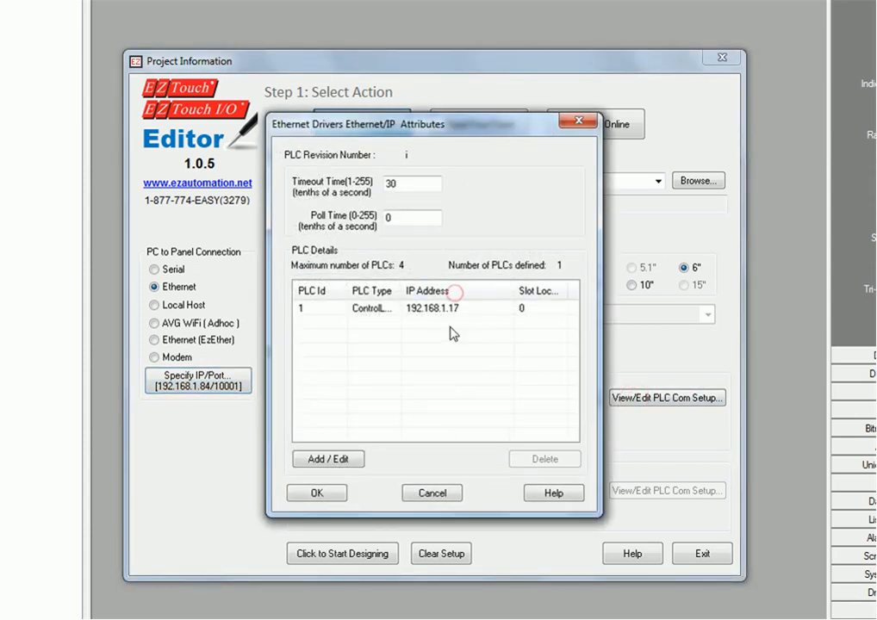
{"action": "left_click", "coordinate": [336, 488]}
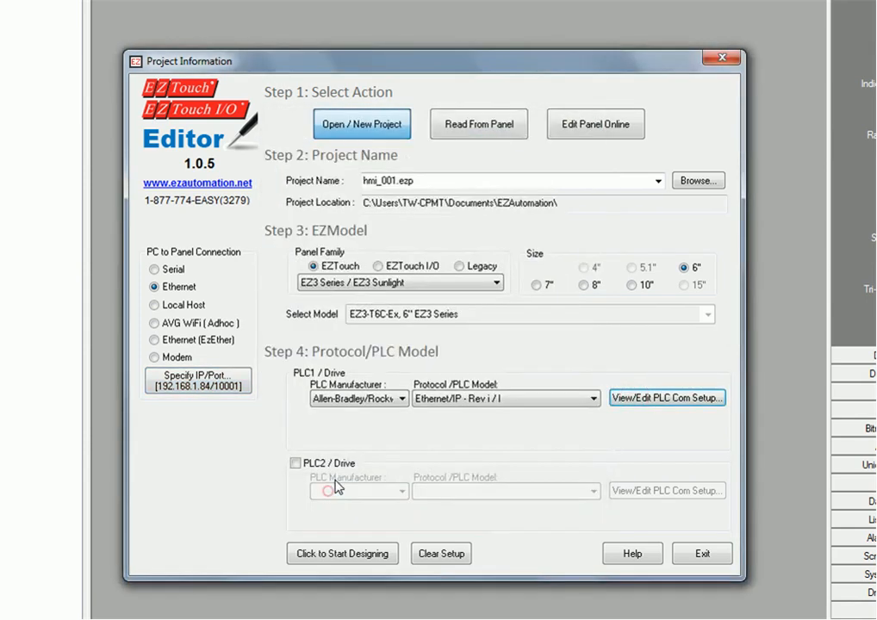
Start designing the project, and move and resize the editor window to fit the visible desktop area
{"action": "left_click", "coordinate": [357, 556]}
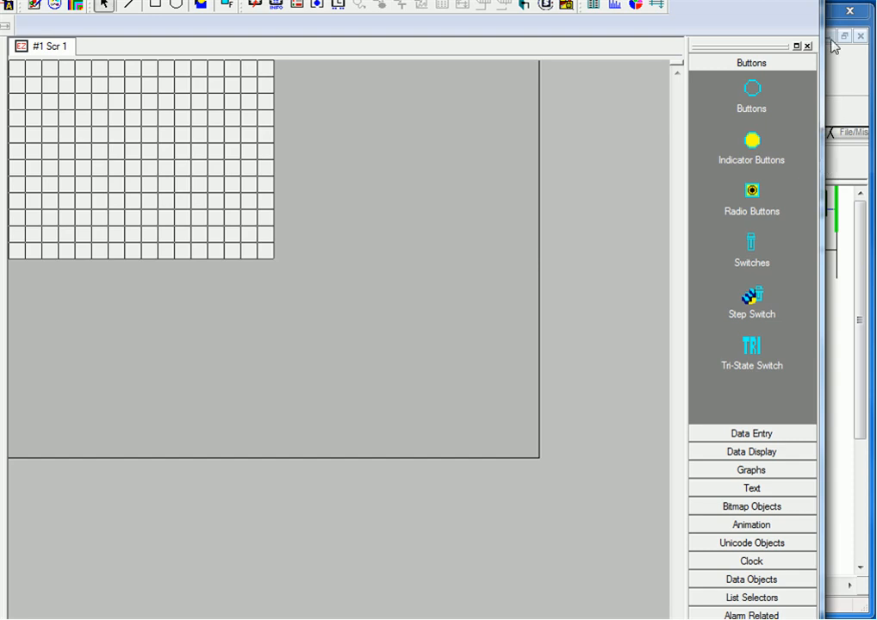
{"action": "left_click_drag", "start_coordinate": [824, 0], "coordinate": [854, 8]}
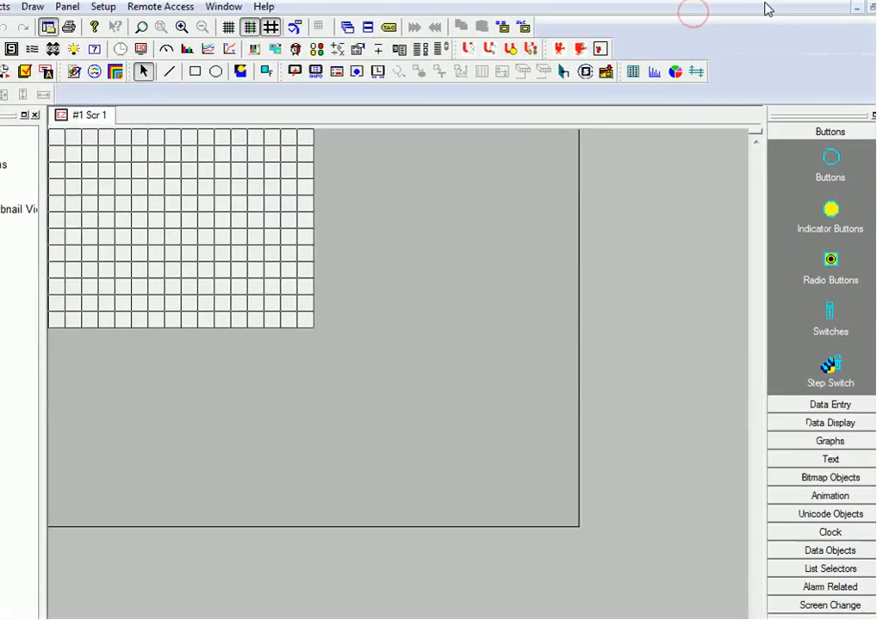
{"action": "left_click_drag", "start_coordinate": [768, 9], "coordinate": [656, 9]}
{"action": "left_click_drag", "start_coordinate": [542, 18], "coordinate": [674, 14]}
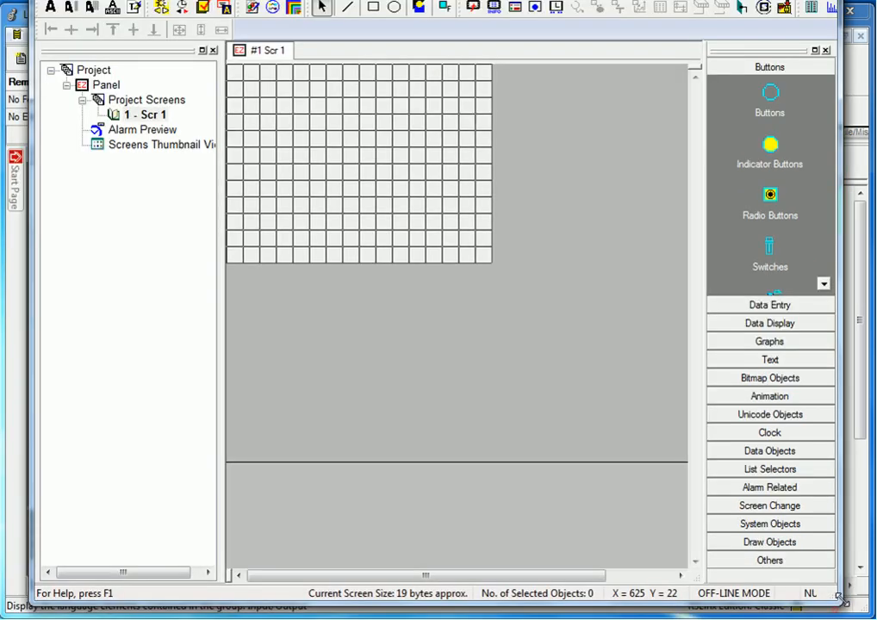
{"action": "left_click_drag", "start_coordinate": [838, 596], "coordinate": [875, 559]}
{"action": "left_click_drag", "start_coordinate": [730, 1], "coordinate": [700, 8]}
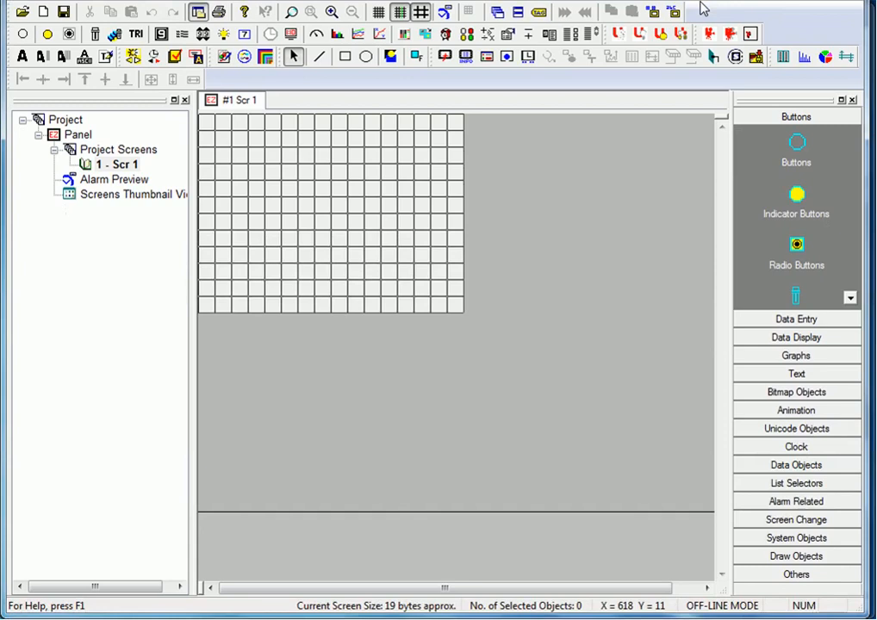
{"action": "left_click_drag", "start_coordinate": [866, 0], "coordinate": [876, 0]}
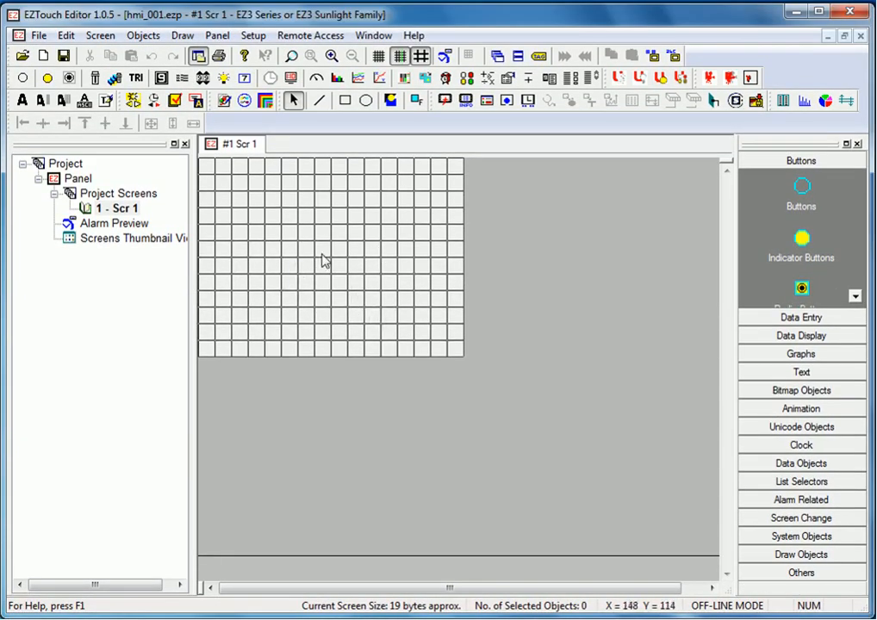
Set the background colour of screen 1 to dark green
{"action": "left_click", "coordinate": [331, 56]}
{"action": "mouse_move", "coordinate": [405, 589]}
{"action": "left_mouse_down"}
{"action": "mouse_move", "coordinate": [434, 585]}
{"action": "mouse_move", "coordinate": [404, 589]}
{"action": "left_mouse_up"}
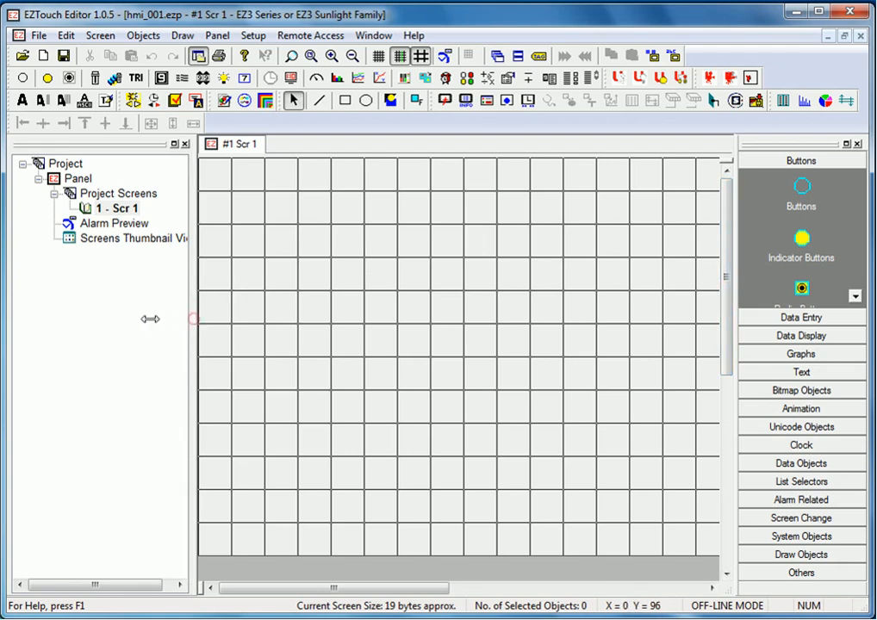
{"action": "left_click_drag", "start_coordinate": [150, 318], "coordinate": [134, 324]}
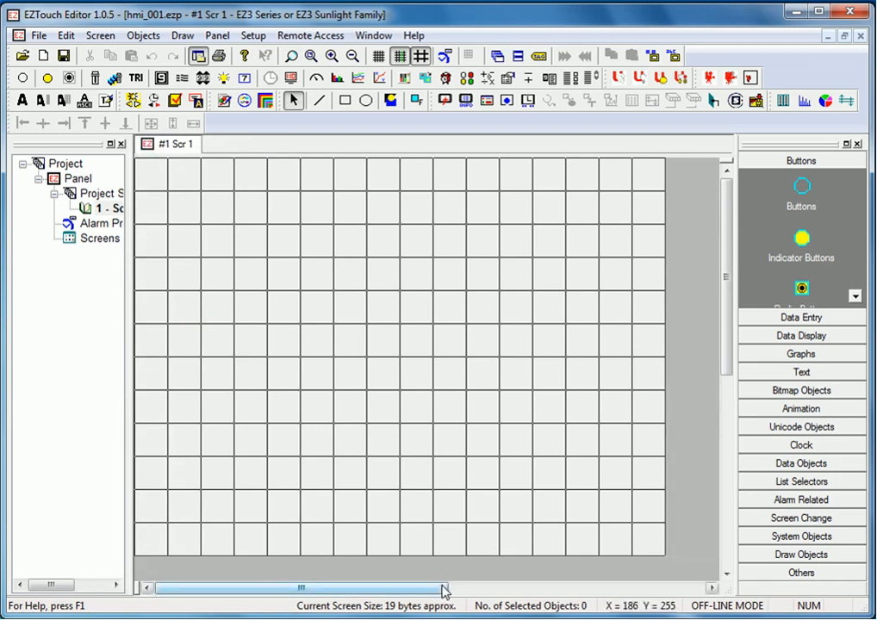
{"action": "right_click", "coordinate": [352, 329]}
{"action": "left_click", "coordinate": [365, 224]}
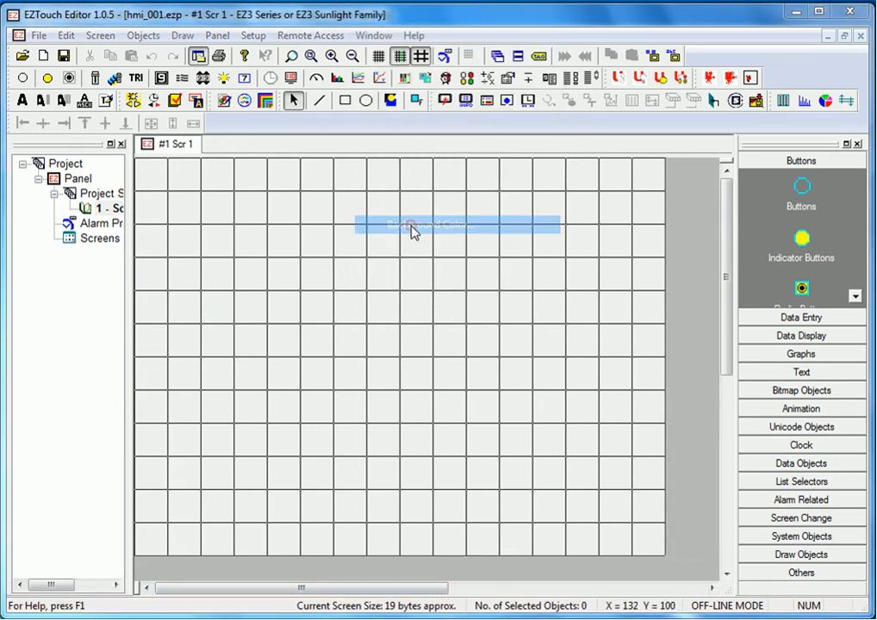
{"action": "left_click", "coordinate": [422, 317]}
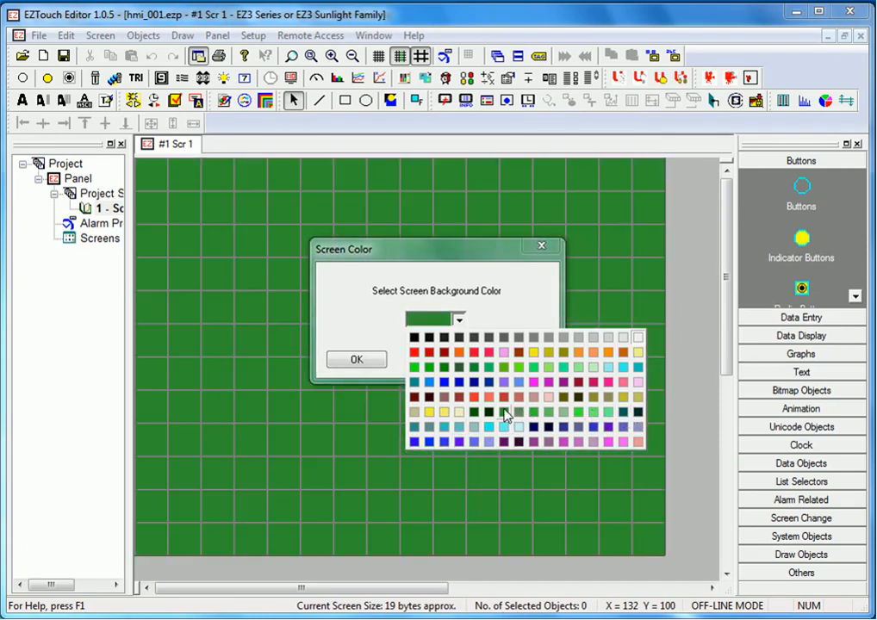
{"action": "left_click", "coordinate": [475, 412]}
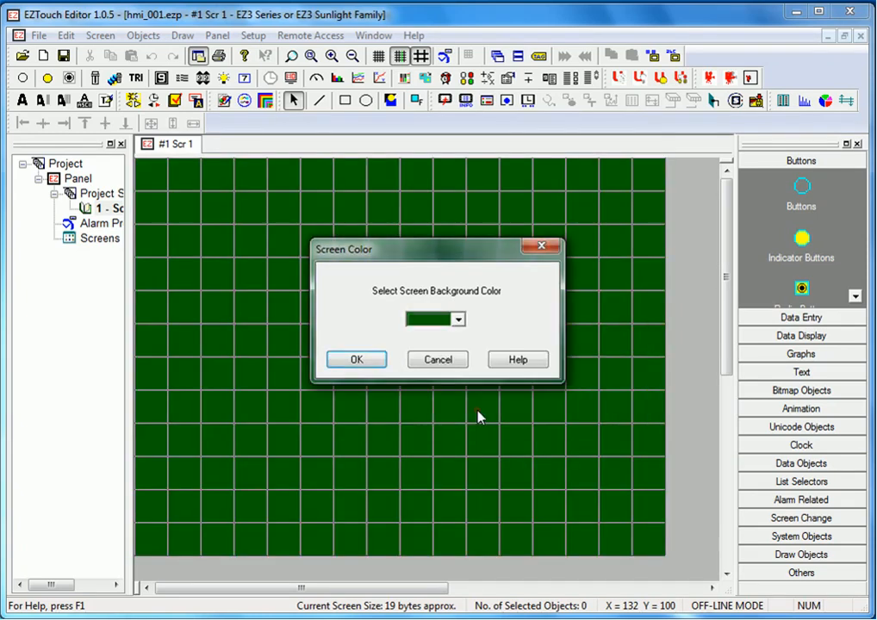
{"action": "left_click", "coordinate": [379, 362]}
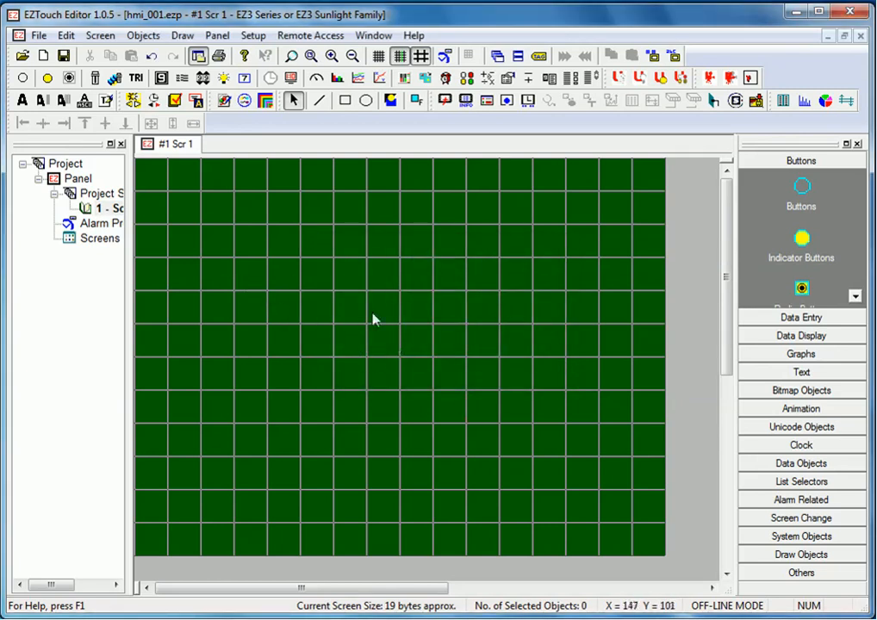
Import the ControlLogix tags for PLC ID 1 from the CSV file hmi001-Tags on the TINY (G:) drive
{"action": "left_click", "coordinate": [255, 38]}
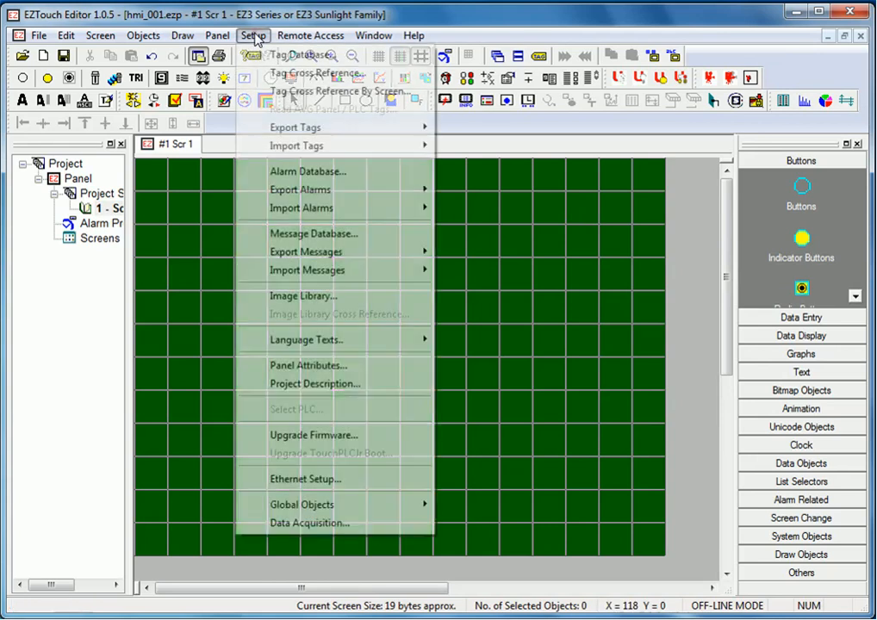
{"action": "mouse_move", "coordinate": [405, 147]}
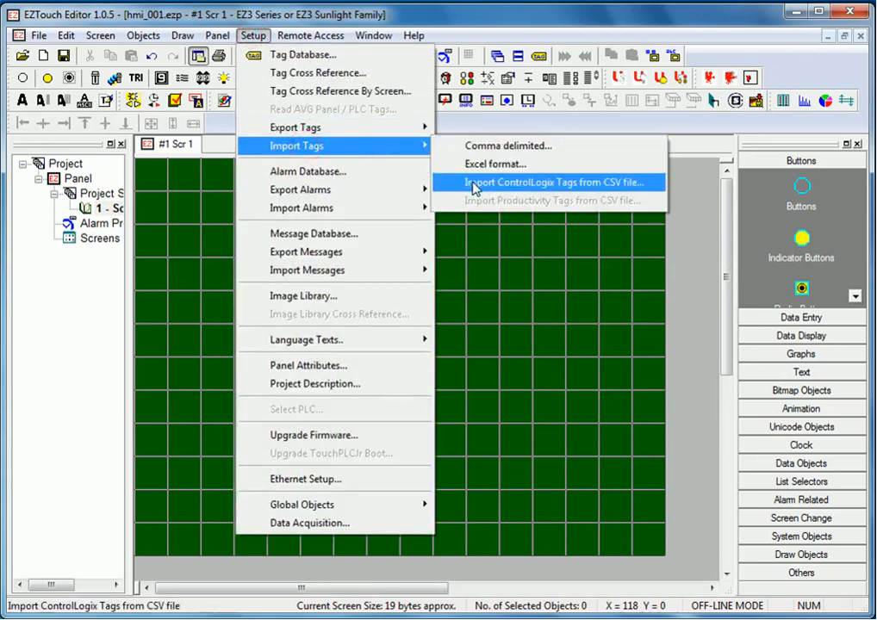
{"action": "left_click", "coordinate": [470, 182]}
{"action": "left_click", "coordinate": [516, 310]}
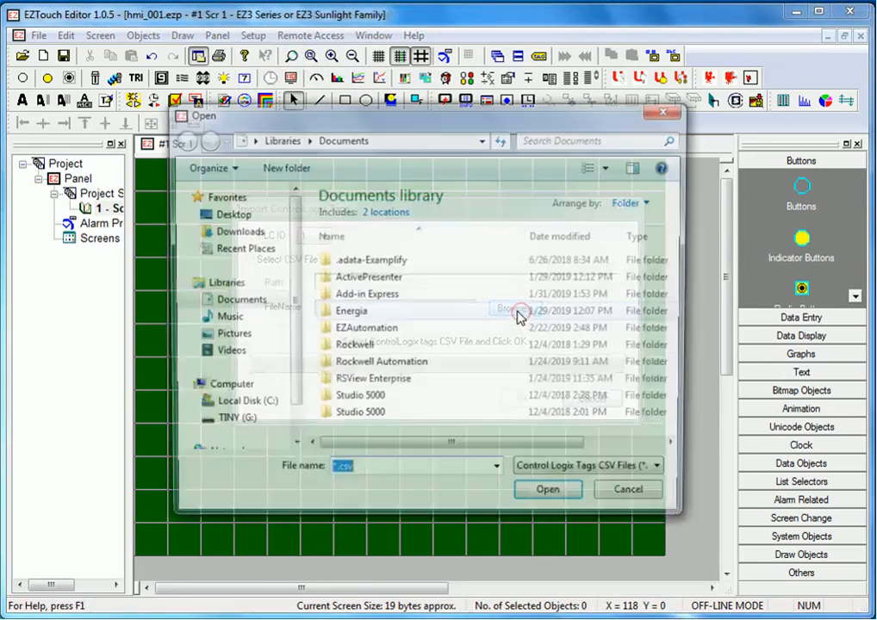
{"action": "left_click", "coordinate": [269, 423]}
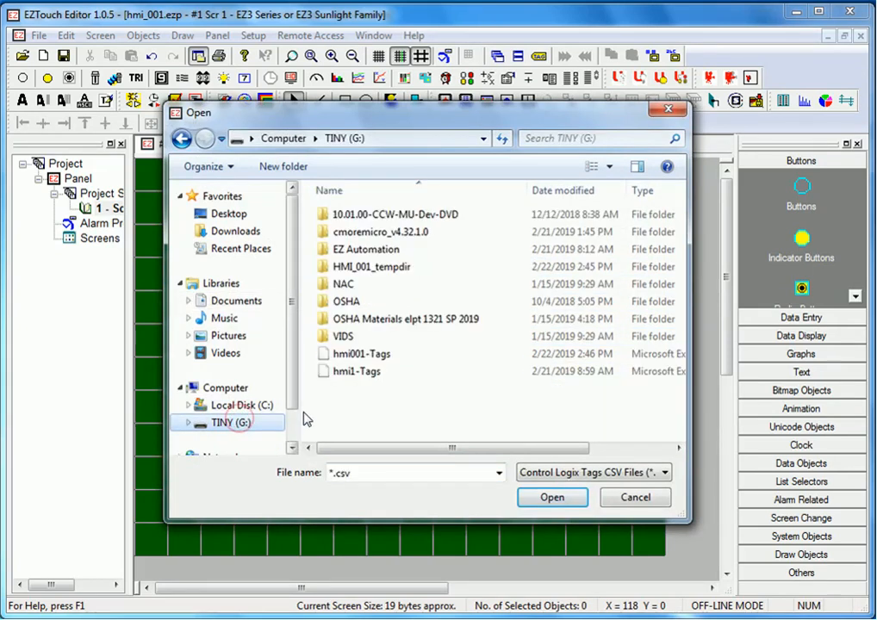
{"action": "double_click", "coordinate": [366, 362]}
{"action": "left_click", "coordinate": [531, 399]}
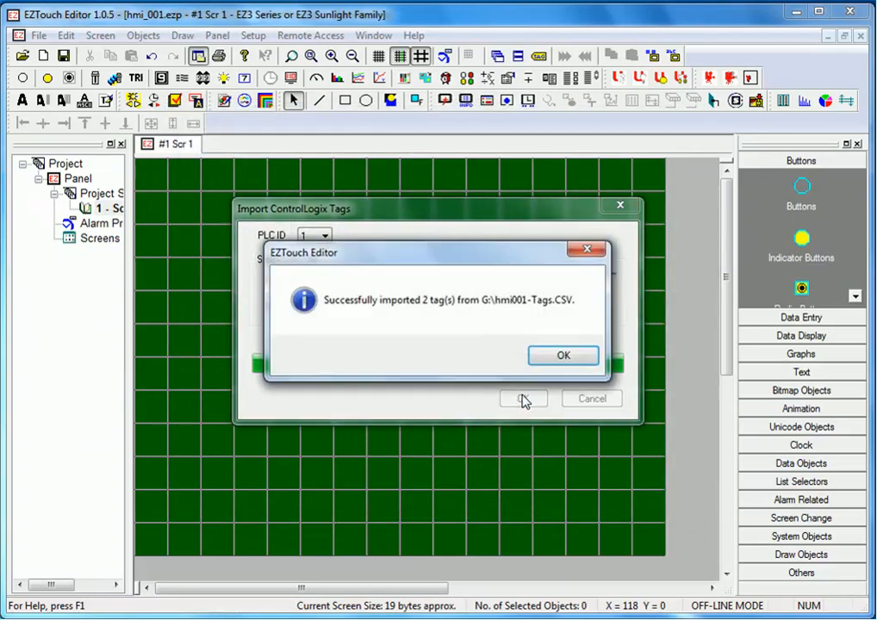
{"action": "left_click", "coordinate": [558, 357]}
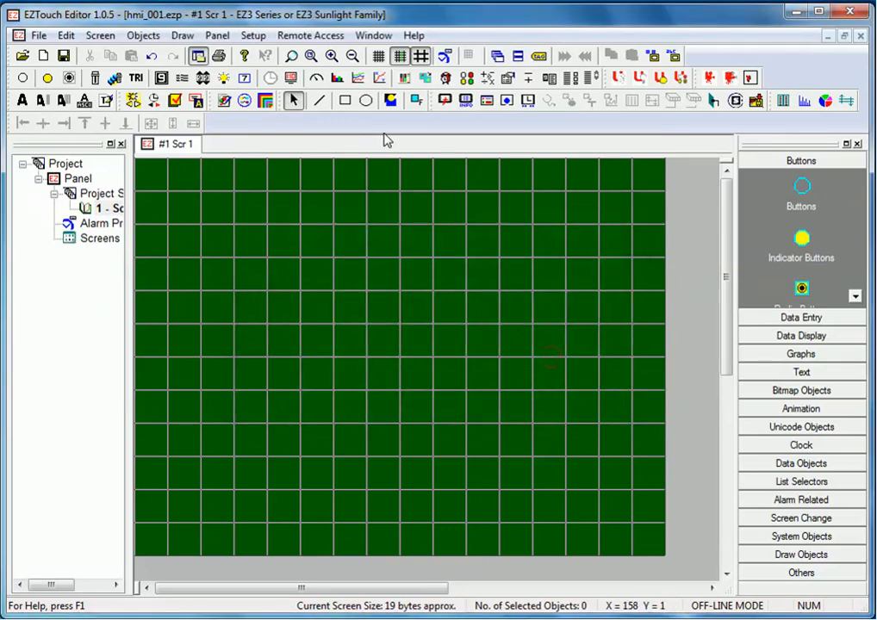
Examine the imported tags in the tag database, including their data types, full addresses and PLC assignment
{"action": "left_click", "coordinate": [253, 36]}
{"action": "left_click", "coordinate": [285, 54]}
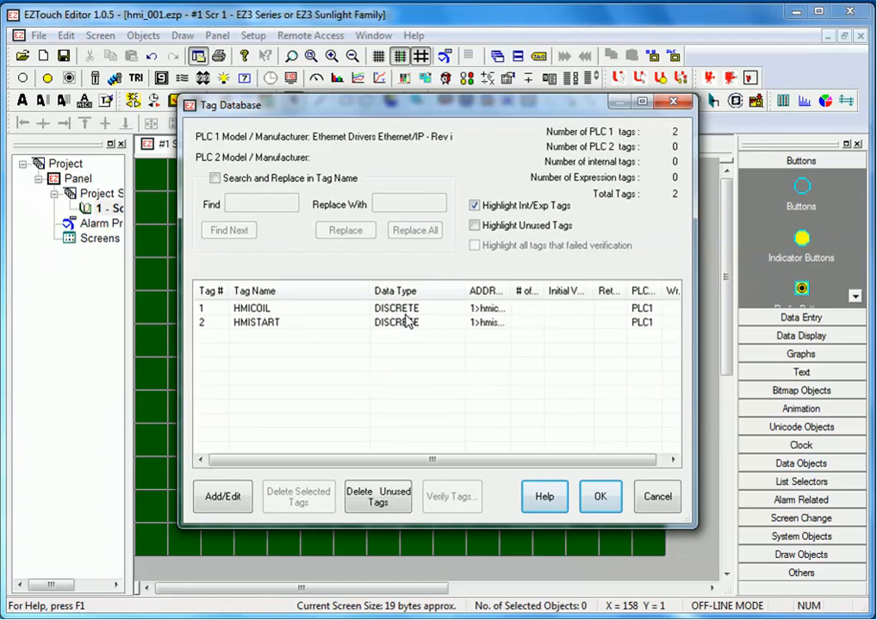
{"action": "left_click_drag", "start_coordinate": [511, 292], "coordinate": [554, 293]}
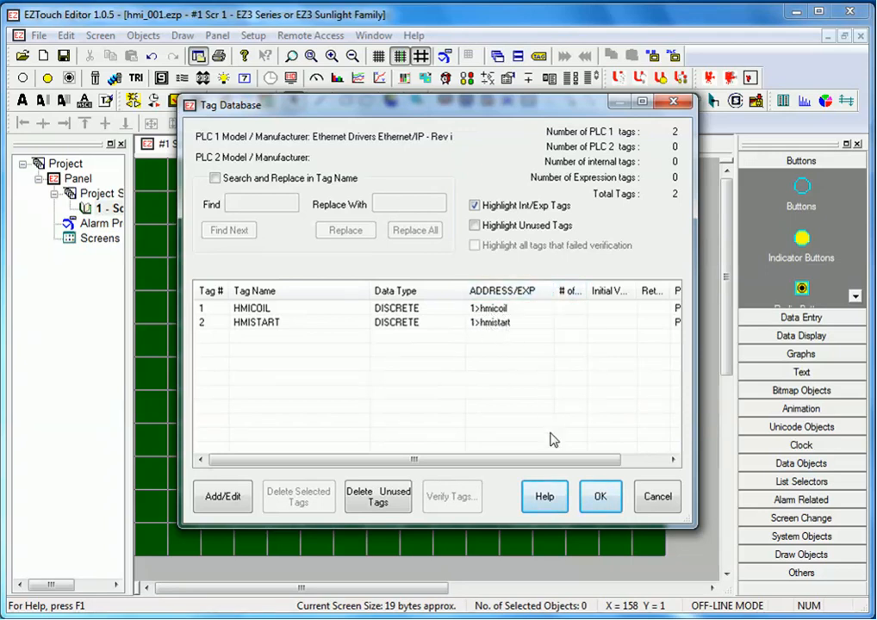
{"action": "left_click_drag", "start_coordinate": [610, 462], "coordinate": [641, 337]}
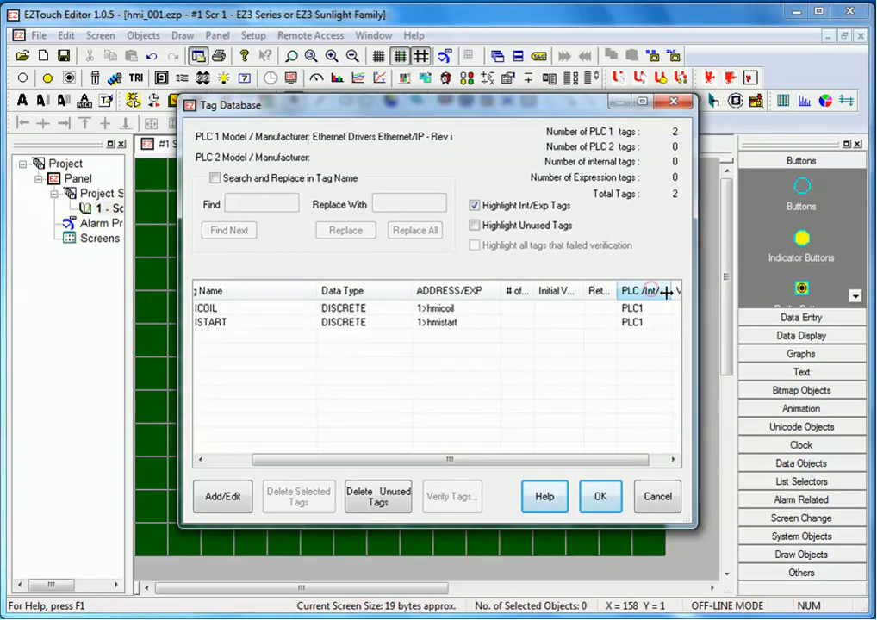
{"action": "left_click", "coordinate": [606, 500]}
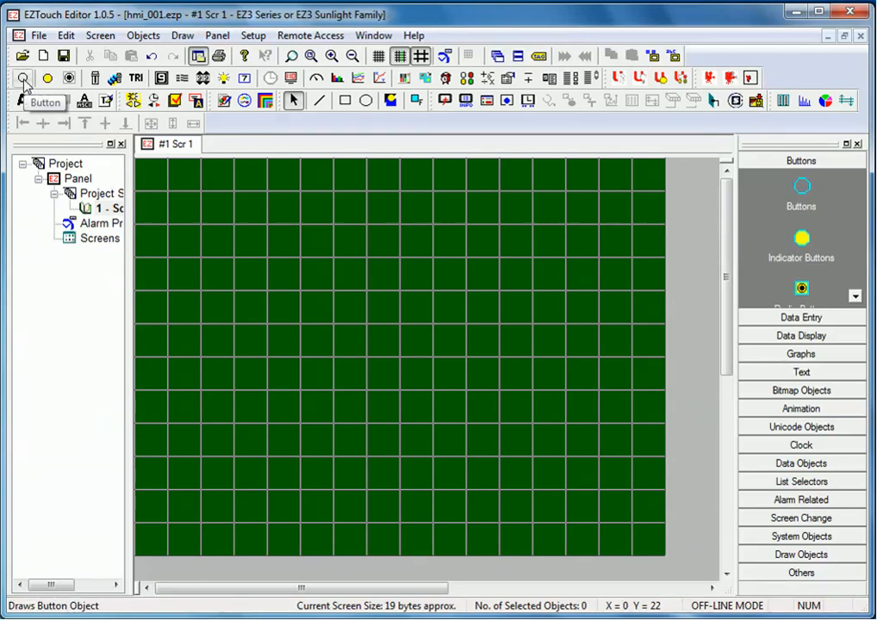
Create a button object linked to the tag HMISTART with actuator type Momentary On
{"action": "left_click", "coordinate": [23, 78]}
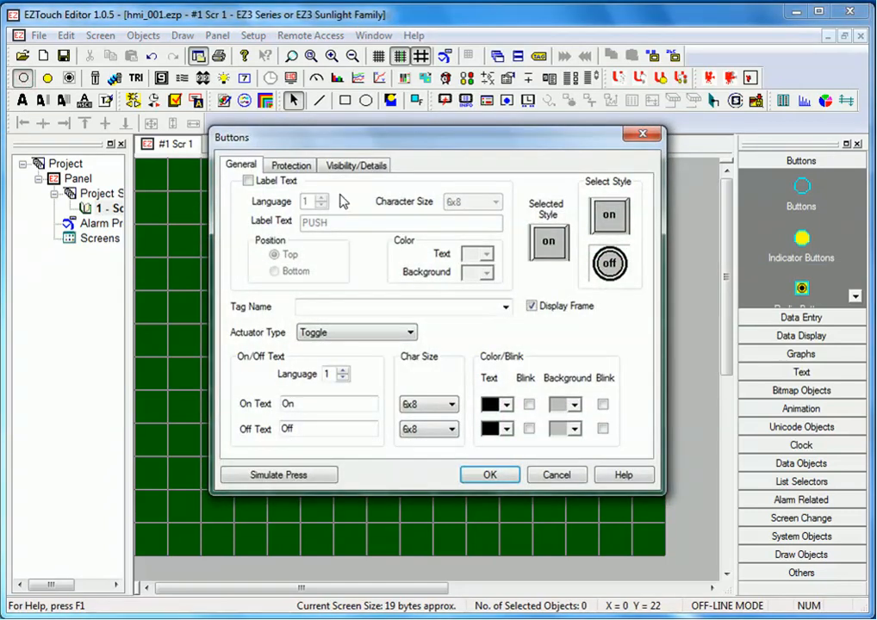
{"action": "left_click", "coordinate": [505, 306]}
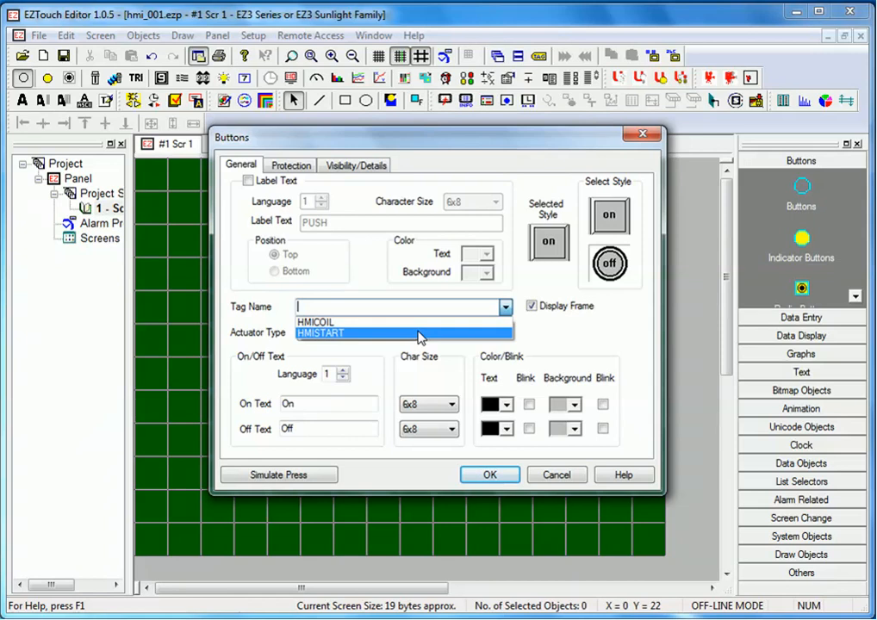
{"action": "left_click", "coordinate": [419, 334]}
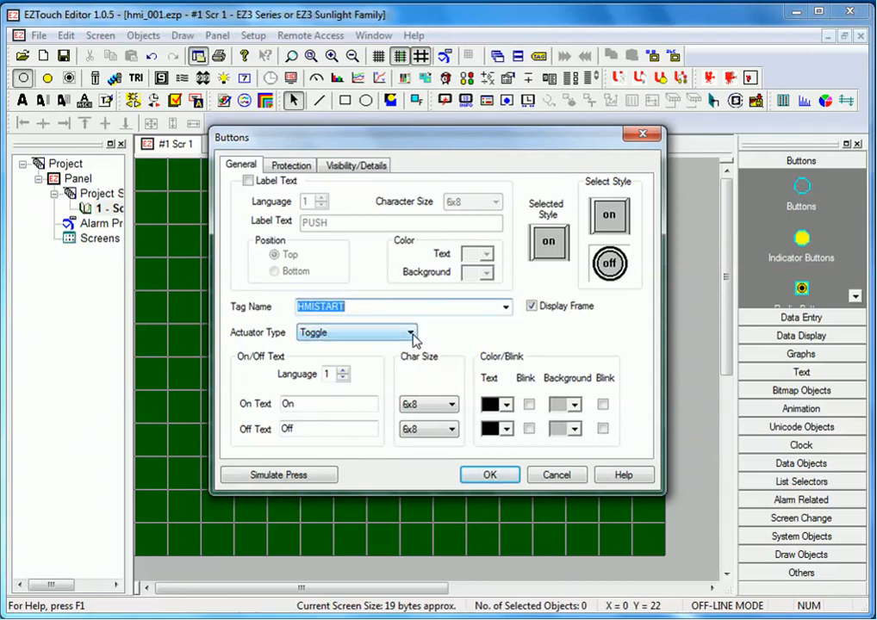
{"action": "left_click", "coordinate": [411, 332]}
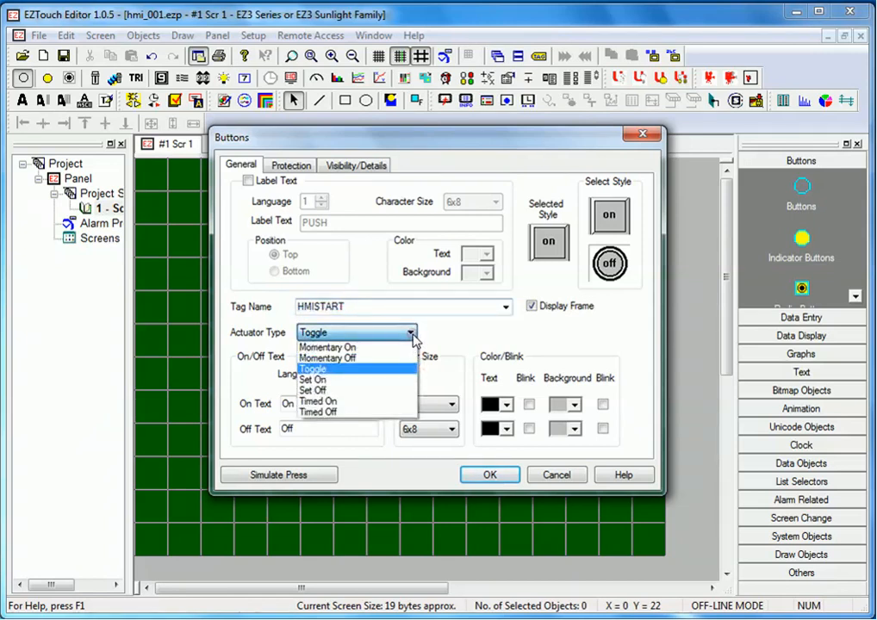
{"action": "left_click", "coordinate": [401, 344]}
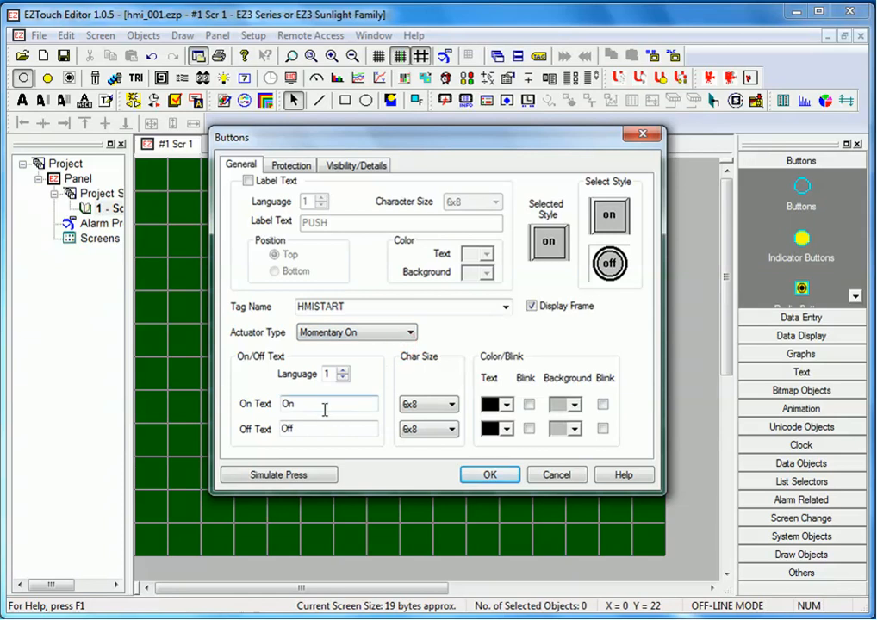
Set the button's on text to ON and its off text to START
{"action": "double_click", "coordinate": [289, 403]}
{"action": "double_click", "coordinate": [290, 428]}
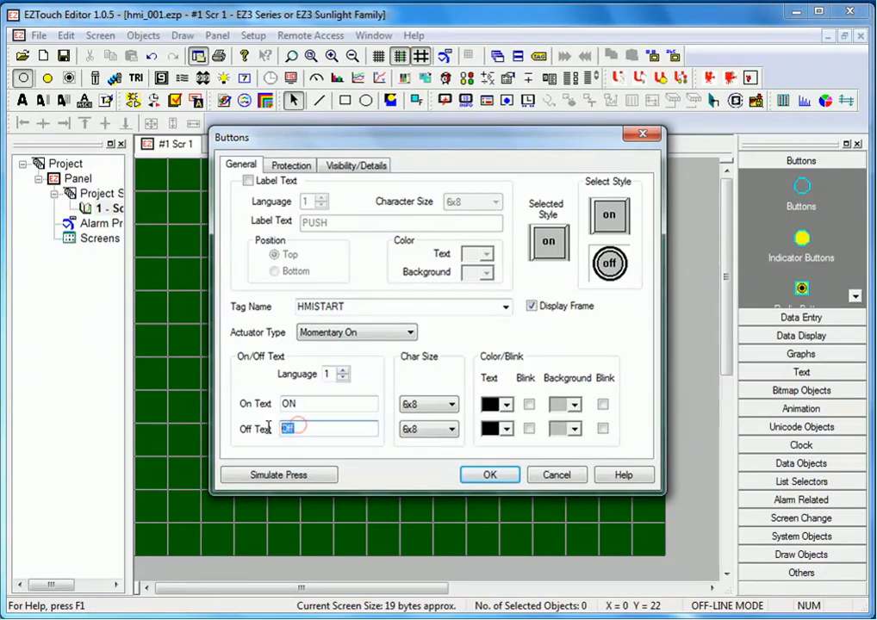
{"action": "type", "text": "START"}
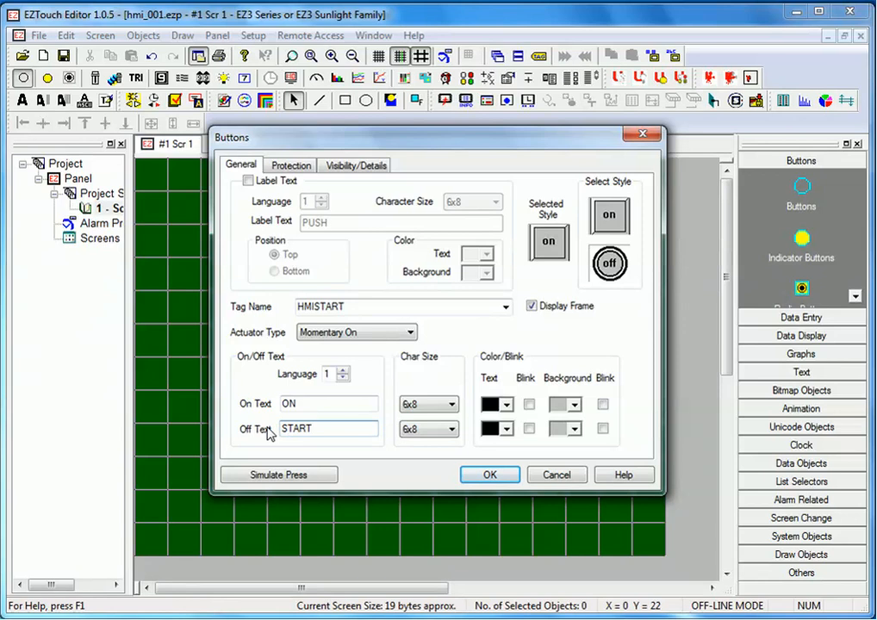
Give the button a medium green background for the on state and a bright green background for the off state
{"action": "left_click", "coordinate": [557, 405]}
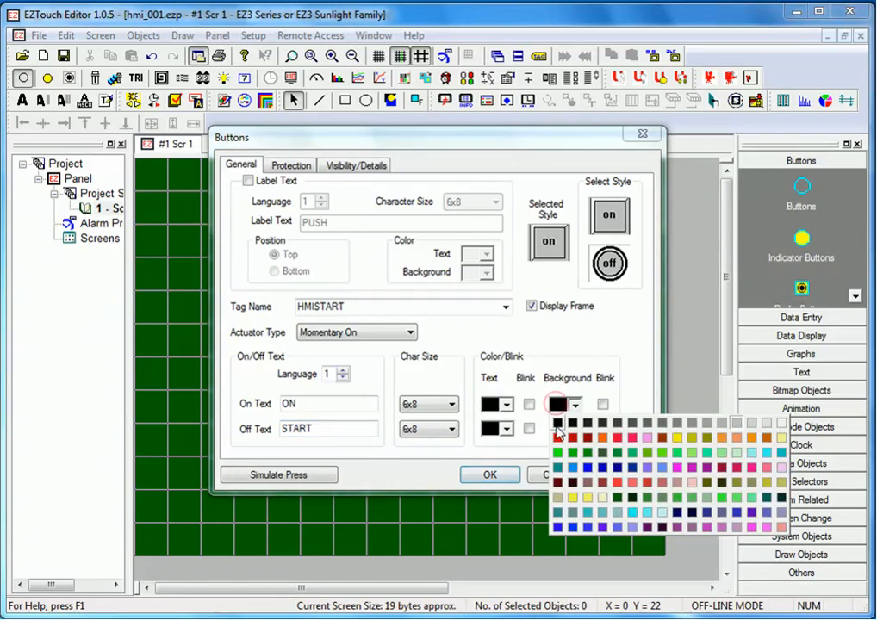
{"action": "left_click", "coordinate": [557, 452]}
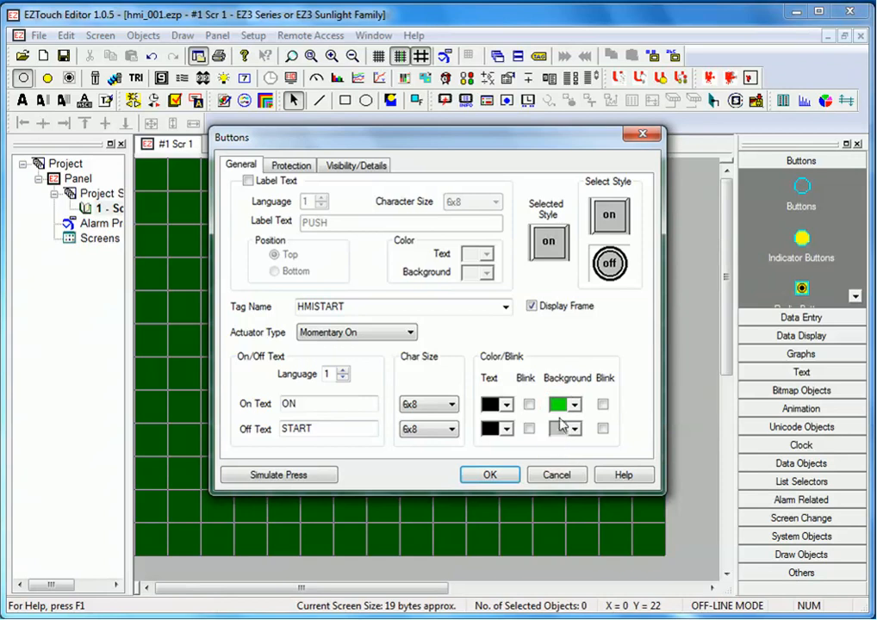
{"action": "left_click", "coordinate": [574, 405]}
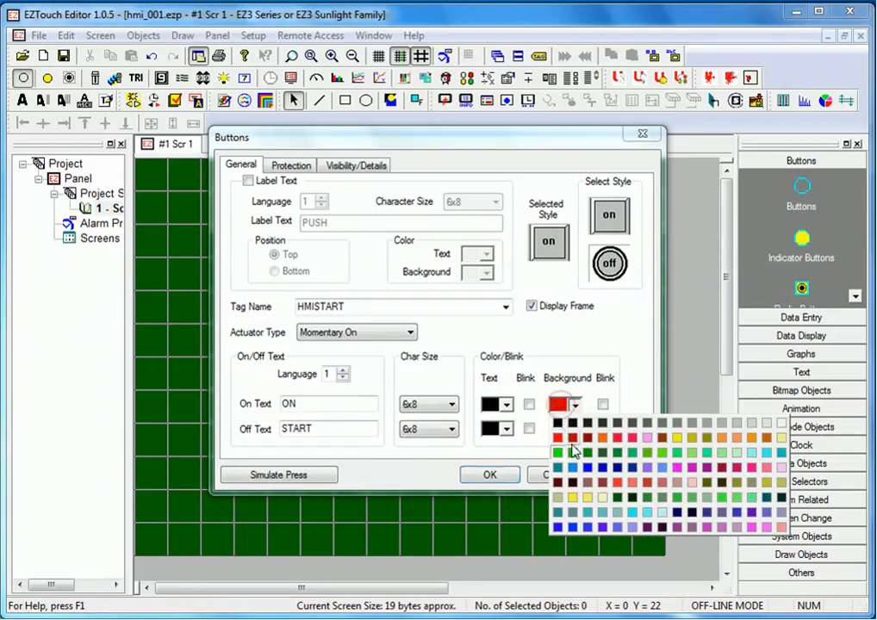
{"action": "left_click", "coordinate": [572, 456]}
{"action": "left_click", "coordinate": [570, 429]}
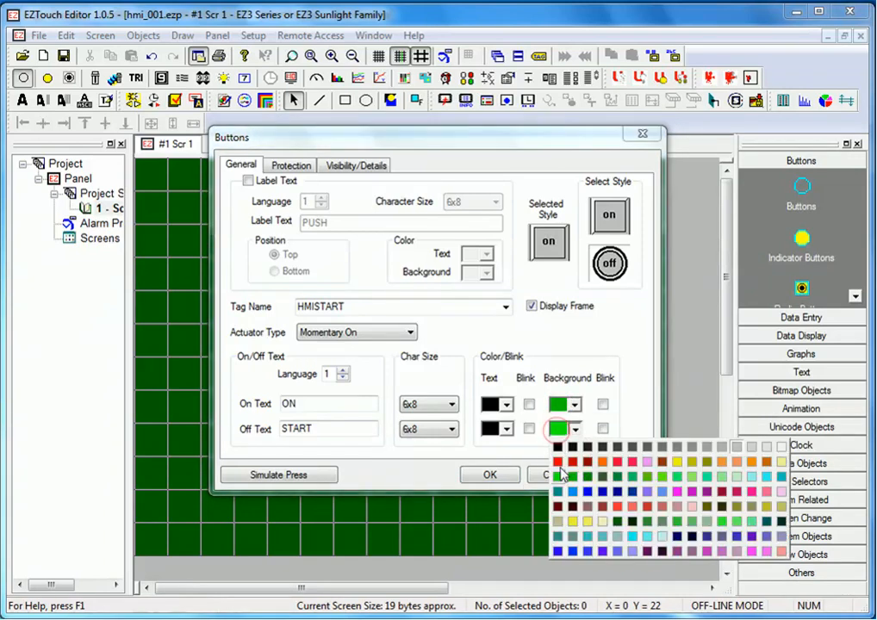
{"action": "left_click", "coordinate": [560, 479]}
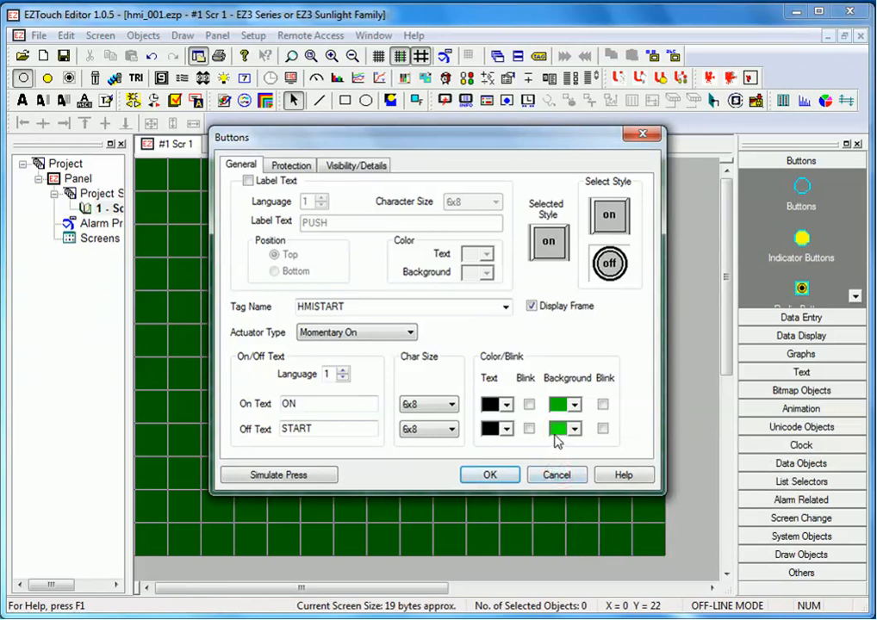
{"action": "left_click", "coordinate": [491, 475]}
Place the start button in the upper-left area of screen 1 and size it to 120 wide by 40 high
{"action": "left_click_drag", "start_coordinate": [265, 319], "coordinate": [398, 323]}
{"action": "left_click_drag", "start_coordinate": [266, 271], "coordinate": [234, 204]}
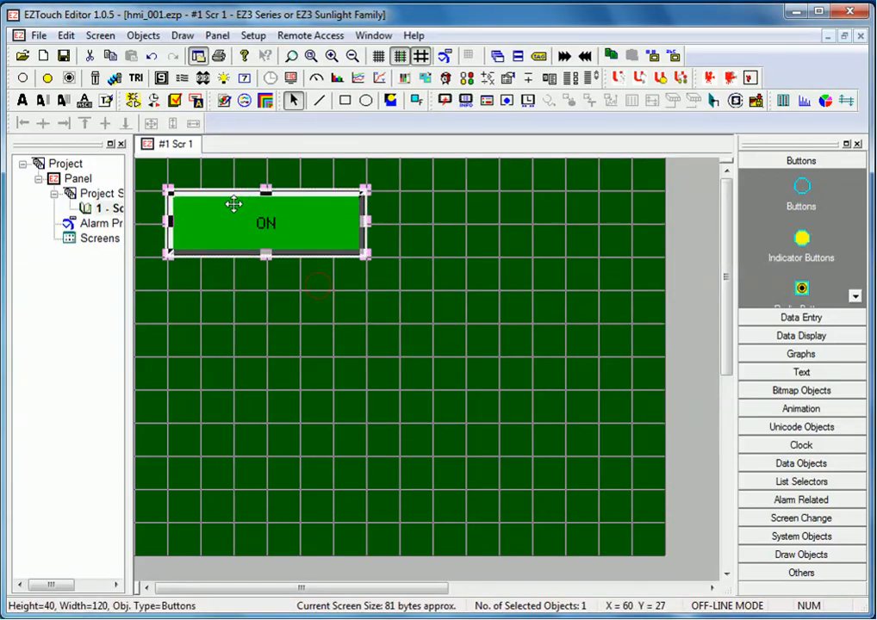
{"action": "left_click", "coordinate": [307, 293]}
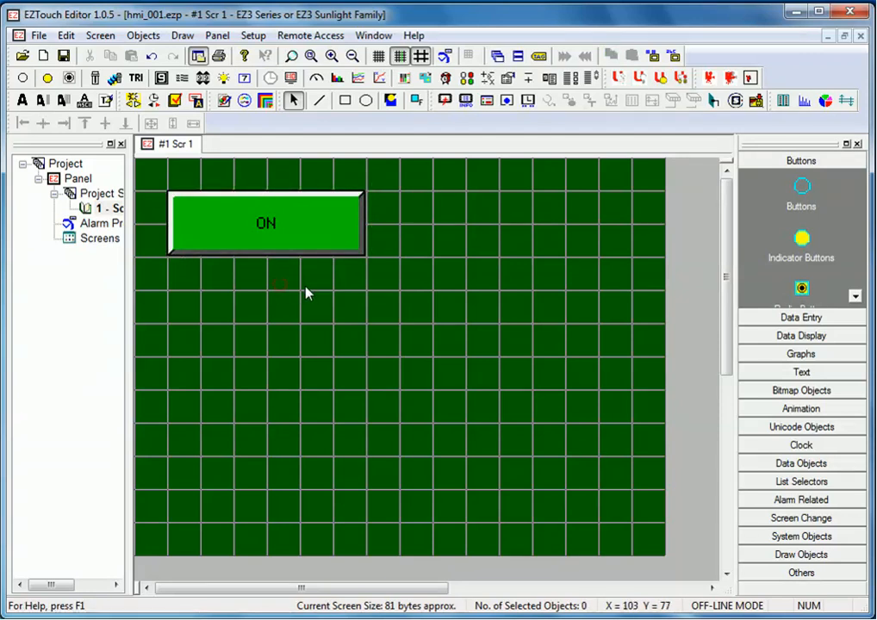
Save the project and simulate it, operating the start button repeatedly to test its momentary action, and close the simulator
{"action": "right_click", "coordinate": [308, 303]}
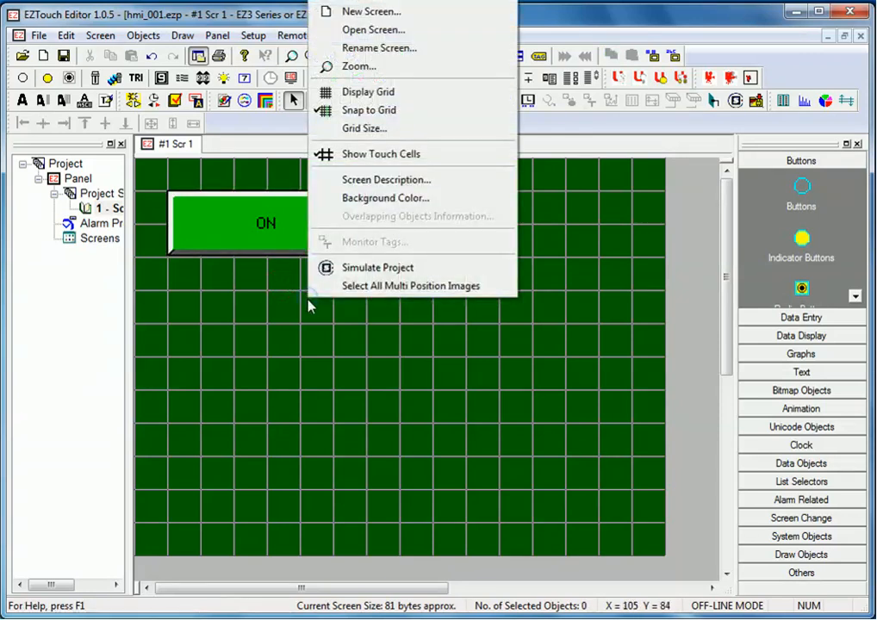
{"action": "left_click", "coordinate": [349, 272]}
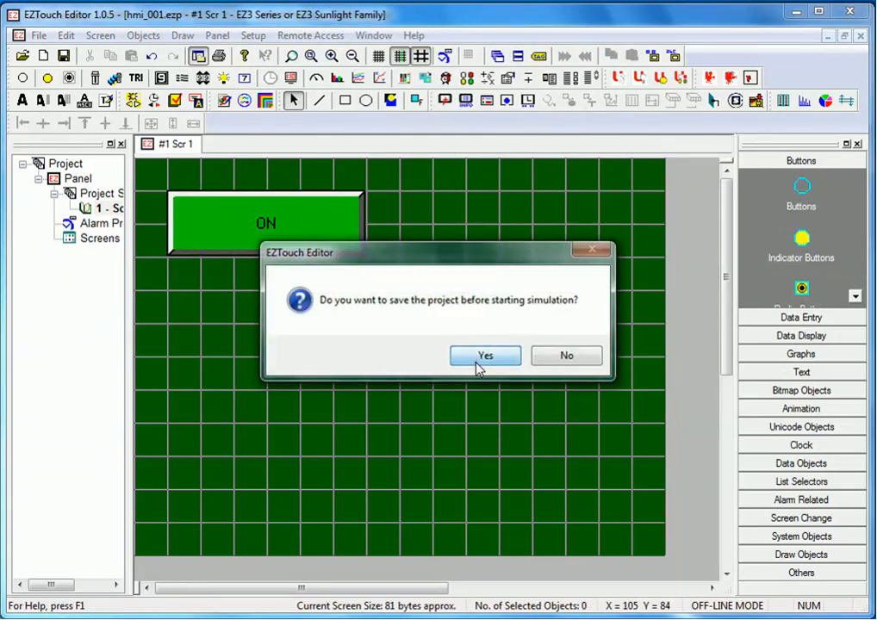
{"action": "left_click", "coordinate": [476, 362]}
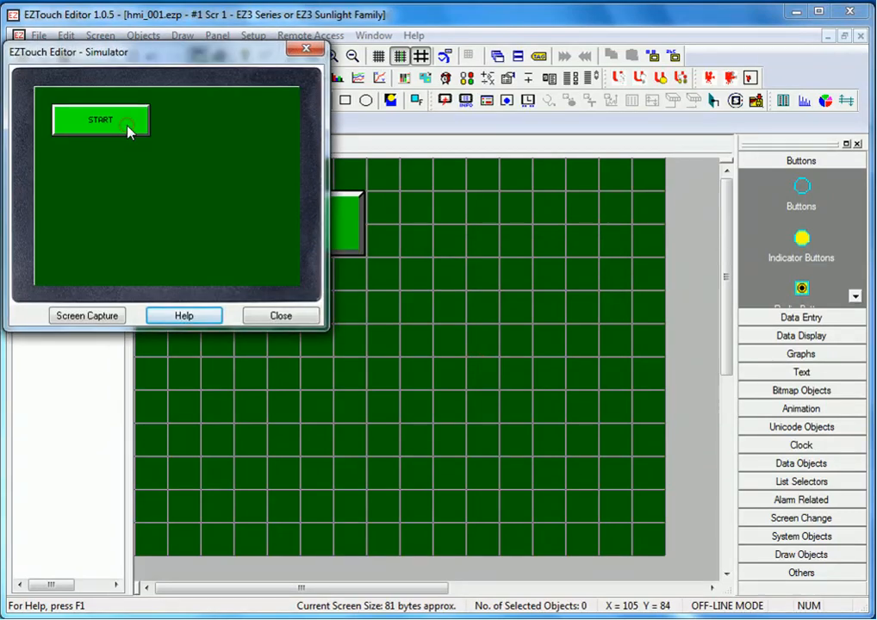
{"action": "left_click", "coordinate": [128, 127]}
{"action": "left_click", "coordinate": [128, 128]}
{"action": "left_click", "coordinate": [129, 128]}
{"action": "left_click", "coordinate": [128, 128]}
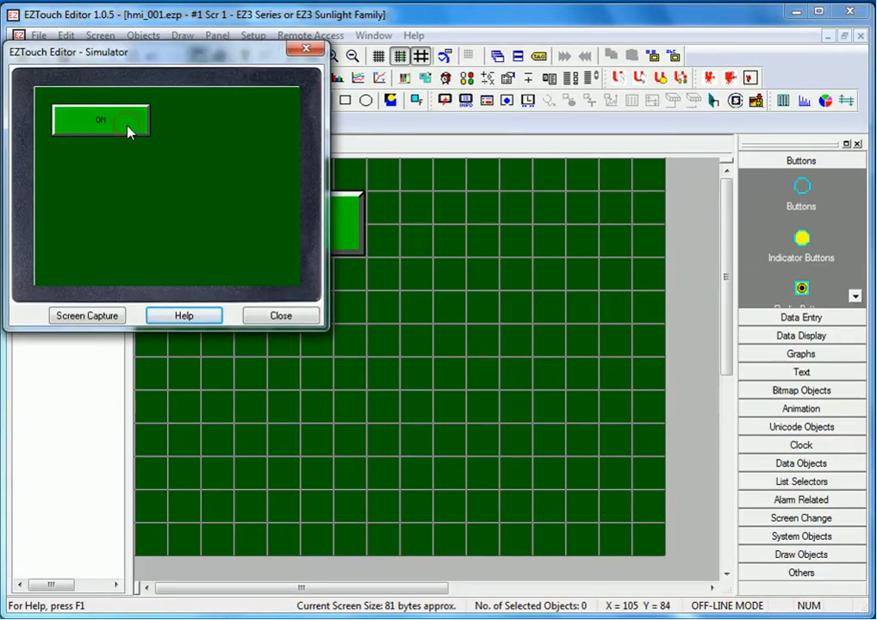
{"action": "left_click", "coordinate": [129, 127]}
{"action": "left_click", "coordinate": [128, 128]}
{"action": "left_click", "coordinate": [128, 127]}
{"action": "left_click", "coordinate": [128, 127]}
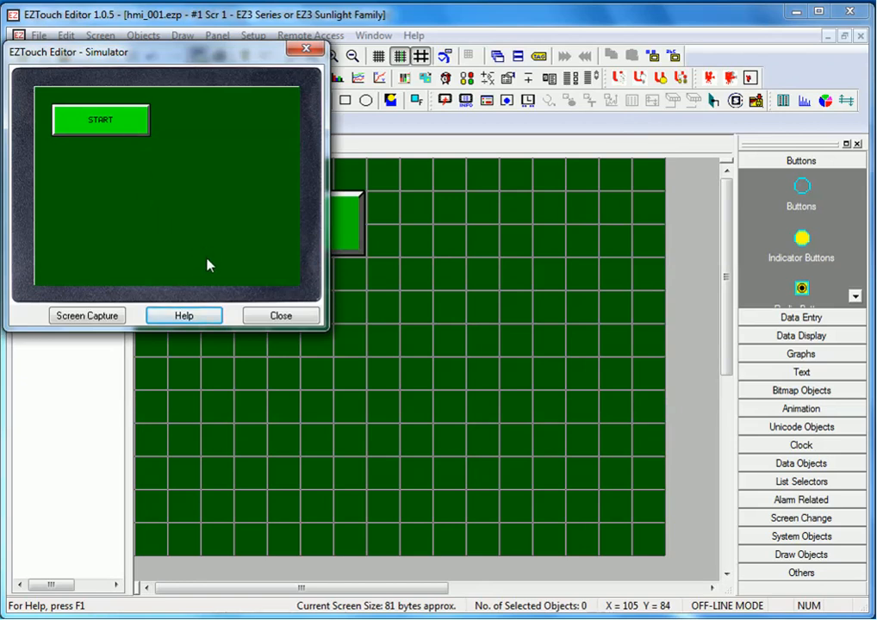
{"action": "left_click", "coordinate": [271, 319]}
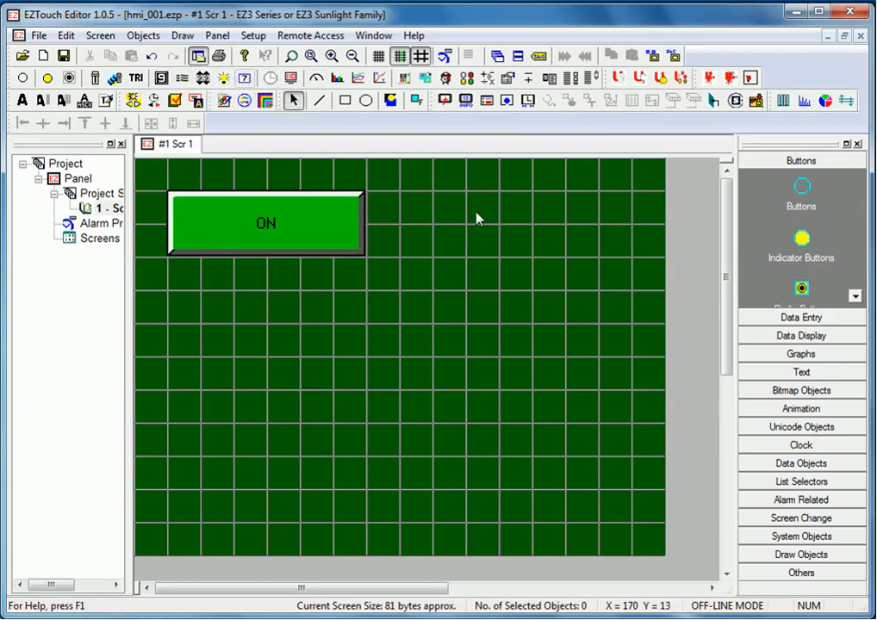
Create a square-style indicator light linked to the tag HMICOIL with a yellow background for the on state
{"action": "left_click", "coordinate": [825, 338]}
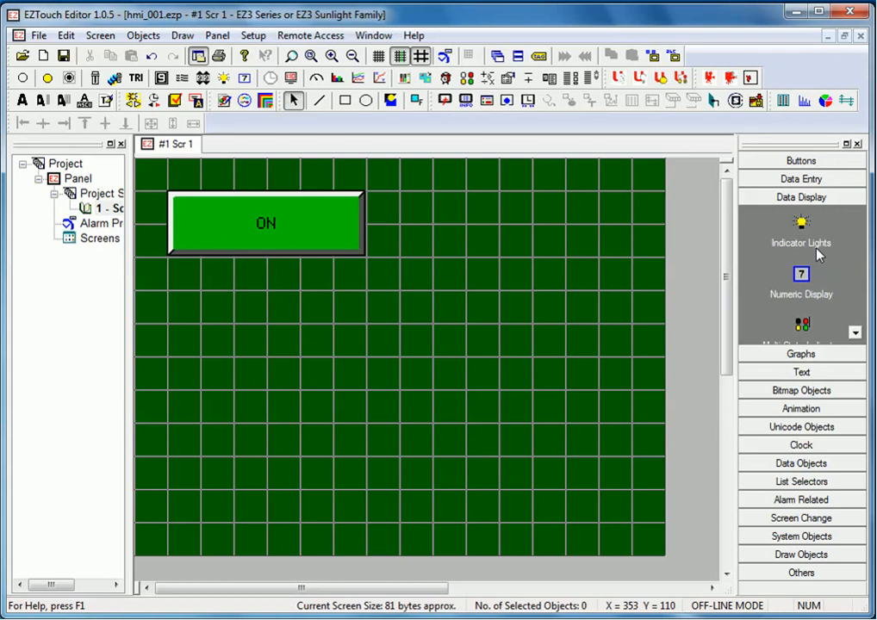
{"action": "left_click", "coordinate": [804, 228]}
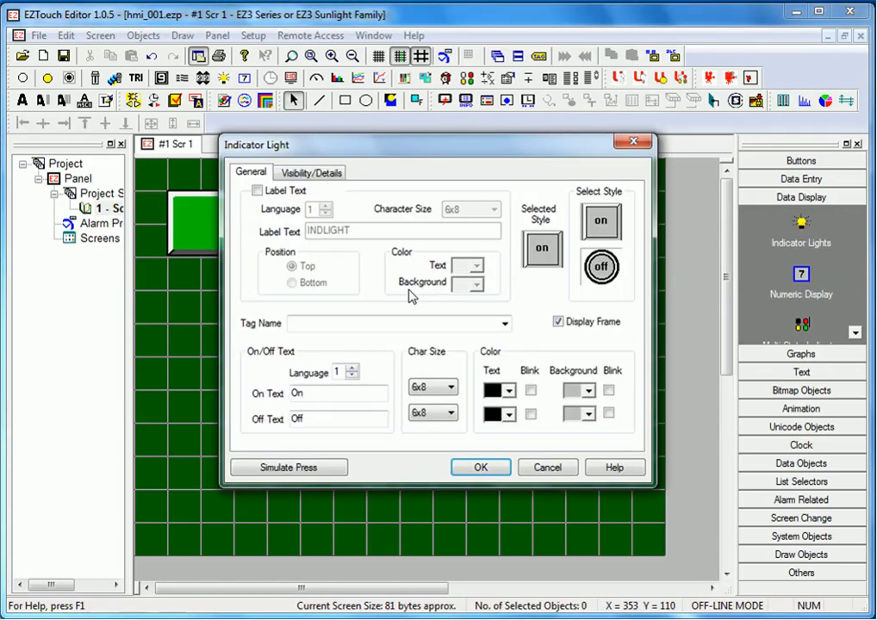
{"action": "left_click", "coordinate": [476, 324]}
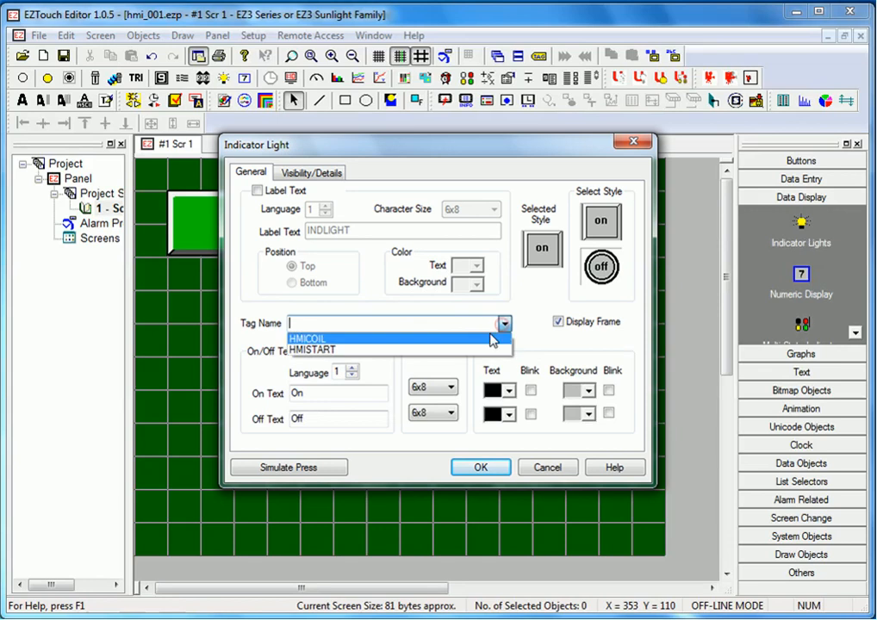
{"action": "left_click", "coordinate": [447, 341]}
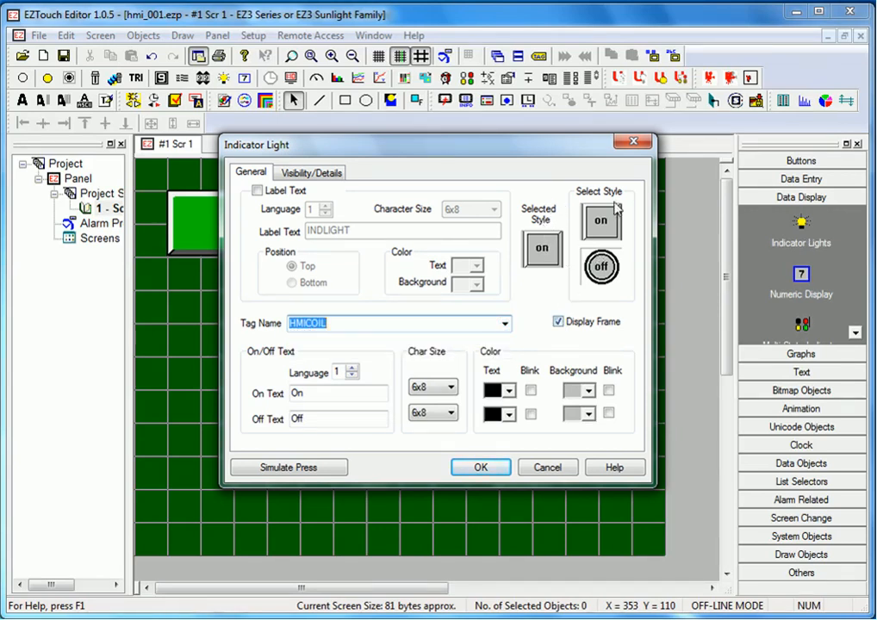
{"action": "left_click", "coordinate": [600, 266]}
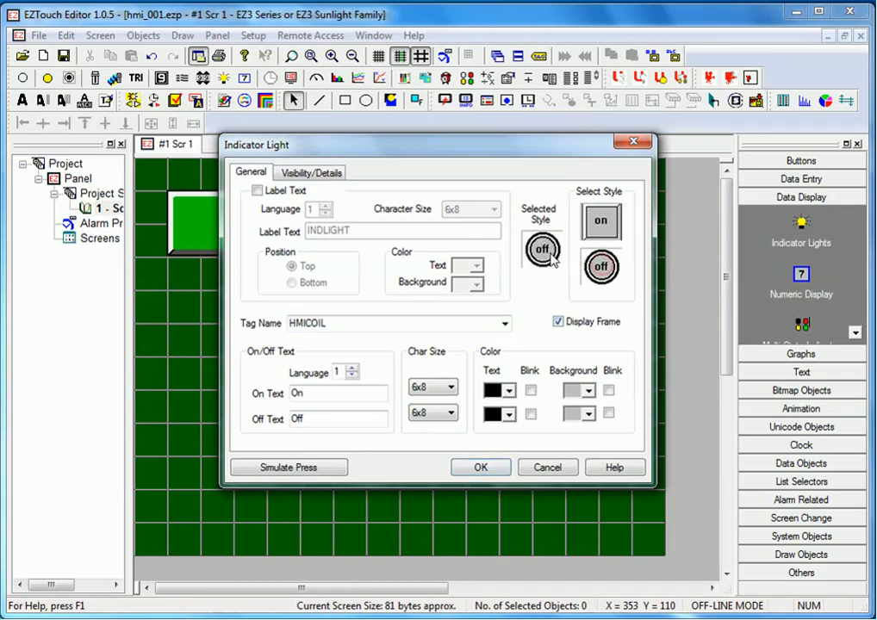
{"action": "left_click", "coordinate": [600, 222]}
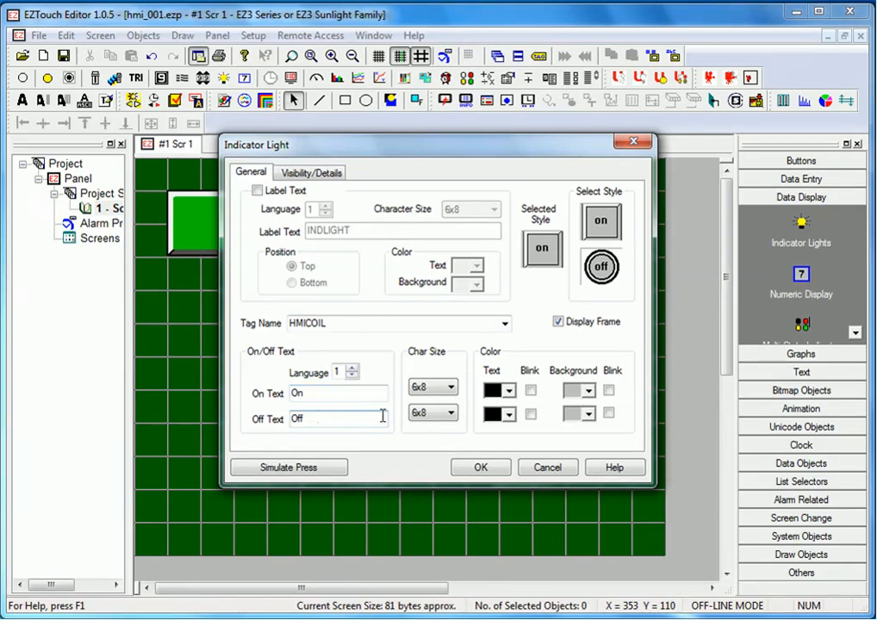
{"action": "left_click", "coordinate": [588, 391]}
{"action": "left_click", "coordinate": [689, 420]}
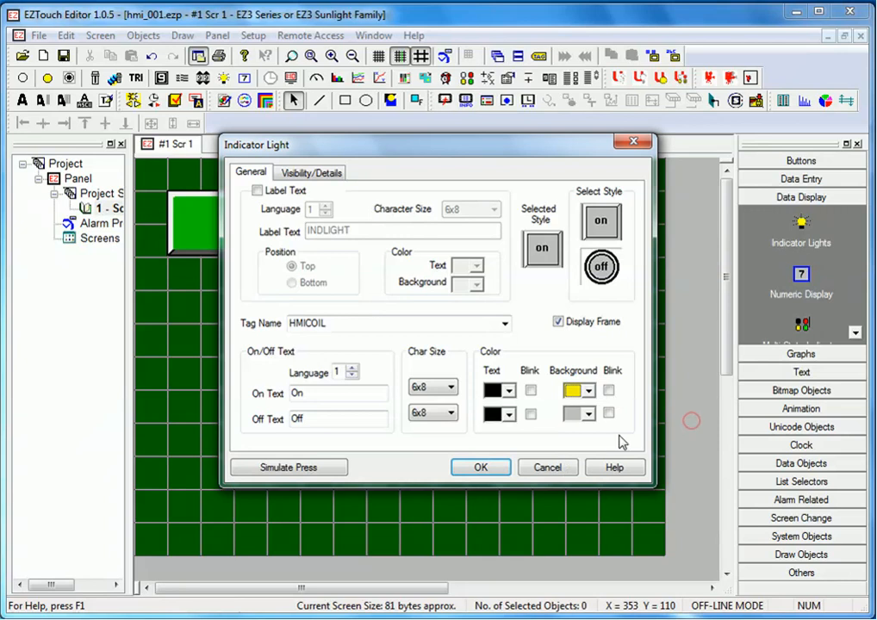
{"action": "left_click", "coordinate": [479, 467]}
Place the indicator light in the upper-right area of screen 1, level with the start button, sized 60 wide by 40 high
{"action": "left_click", "coordinate": [464, 230]}
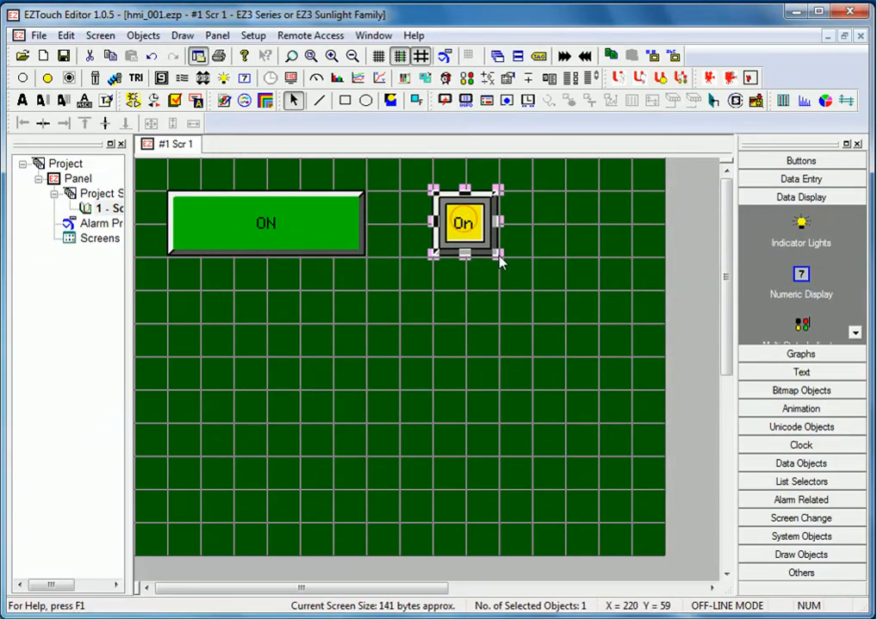
{"action": "left_click_drag", "start_coordinate": [500, 255], "coordinate": [627, 232]}
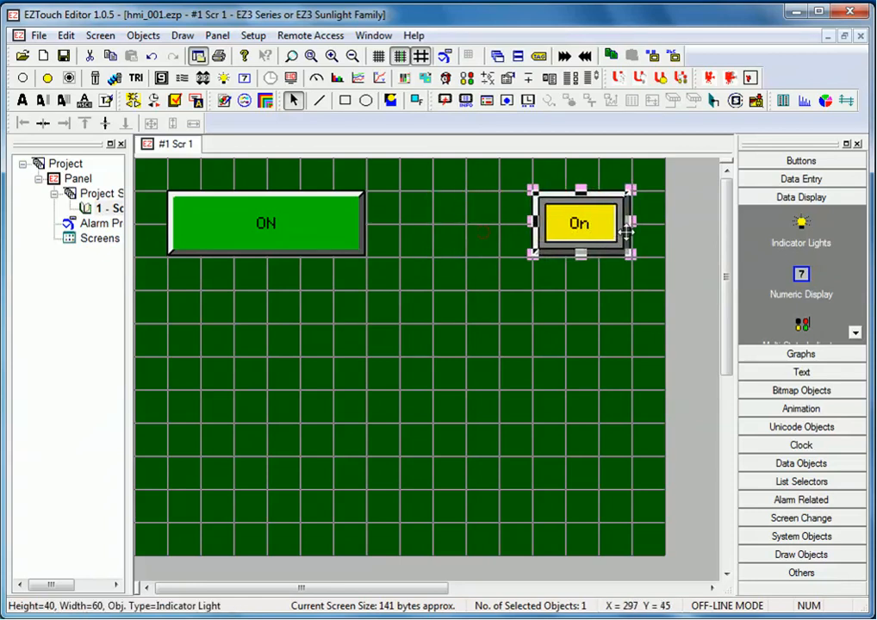
{"action": "left_click", "coordinate": [577, 322]}
Save the project and simulate it, trying both the start button and the indicator light, and close the simulator
{"action": "right_click", "coordinate": [496, 303]}
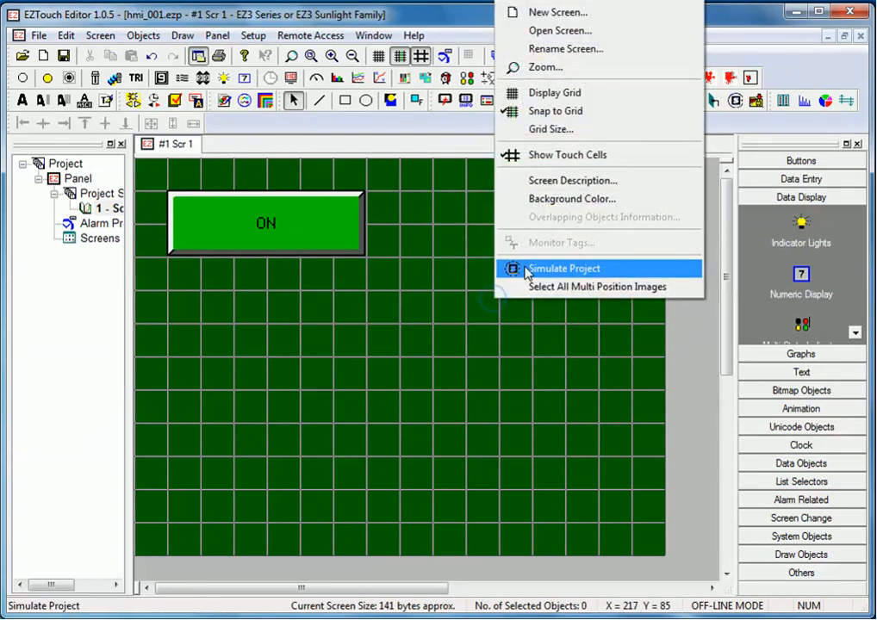
{"action": "left_click", "coordinate": [525, 269]}
{"action": "left_click", "coordinate": [483, 357]}
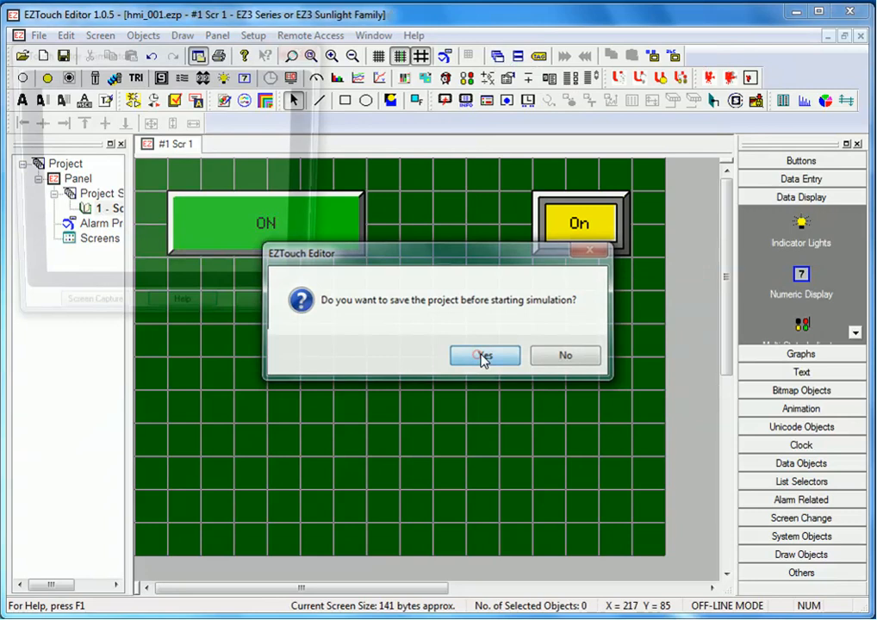
{"action": "left_click", "coordinate": [125, 125]}
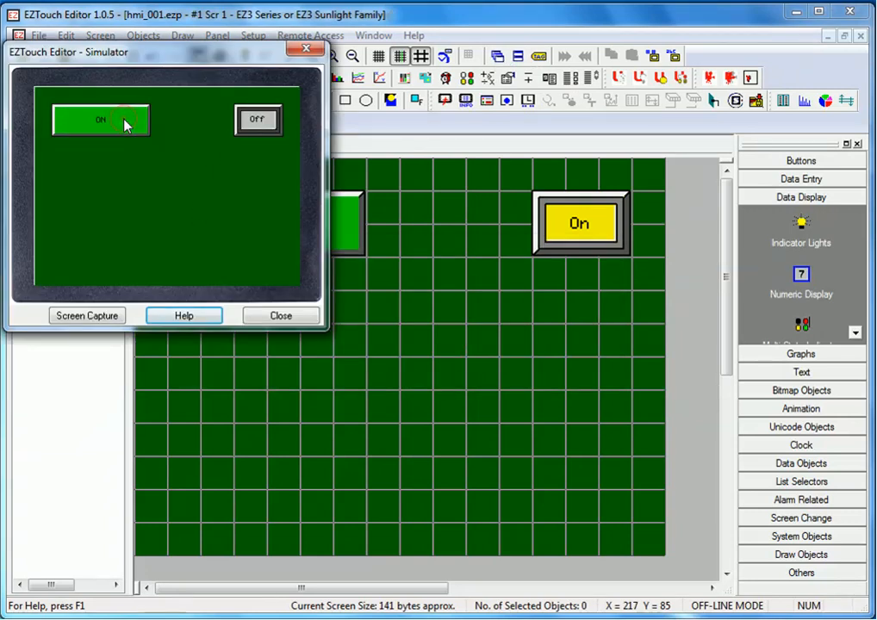
{"action": "left_click", "coordinate": [257, 119]}
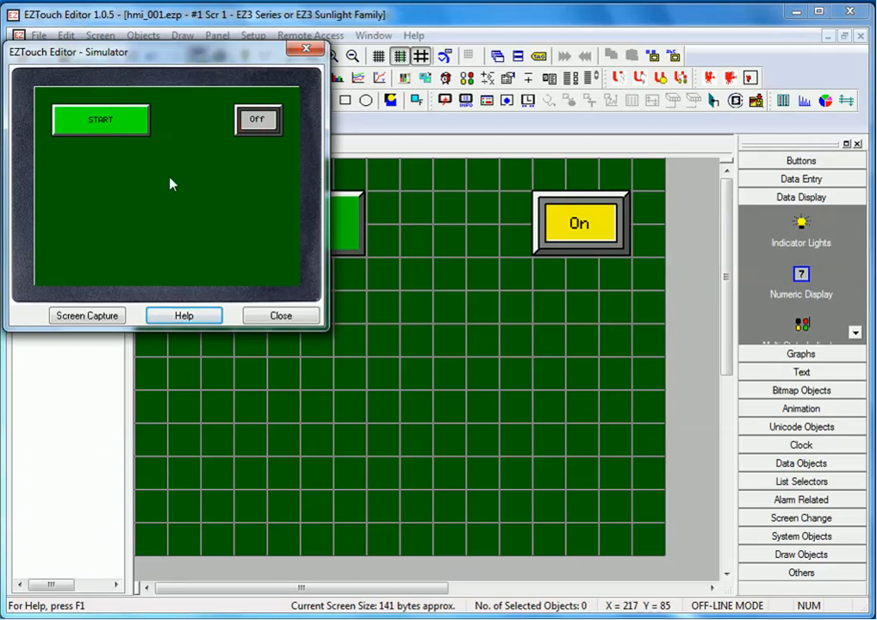
{"action": "left_click", "coordinate": [280, 316]}
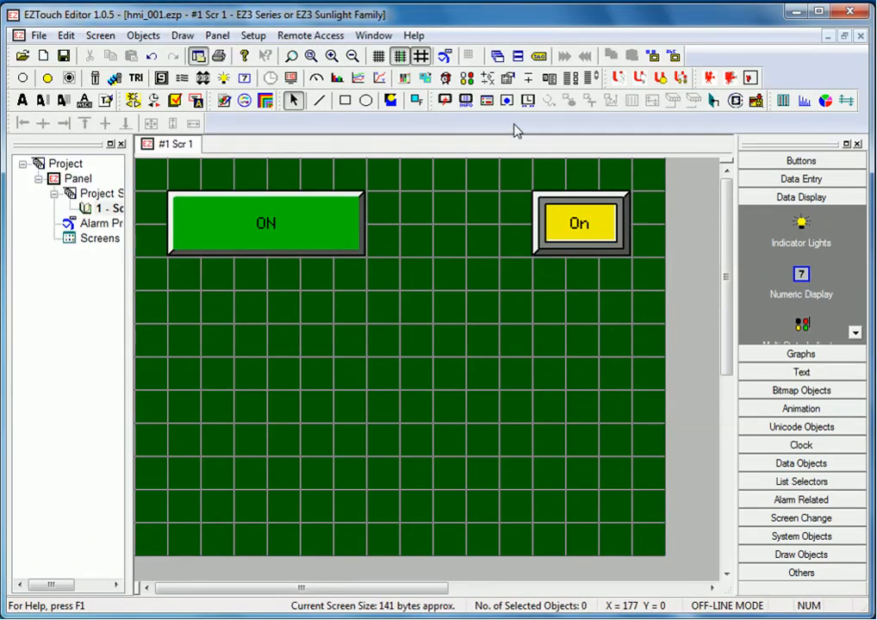
Write the hmi_001 project to the panel over the Ethernet connection
{"action": "left_click", "coordinate": [444, 101]}
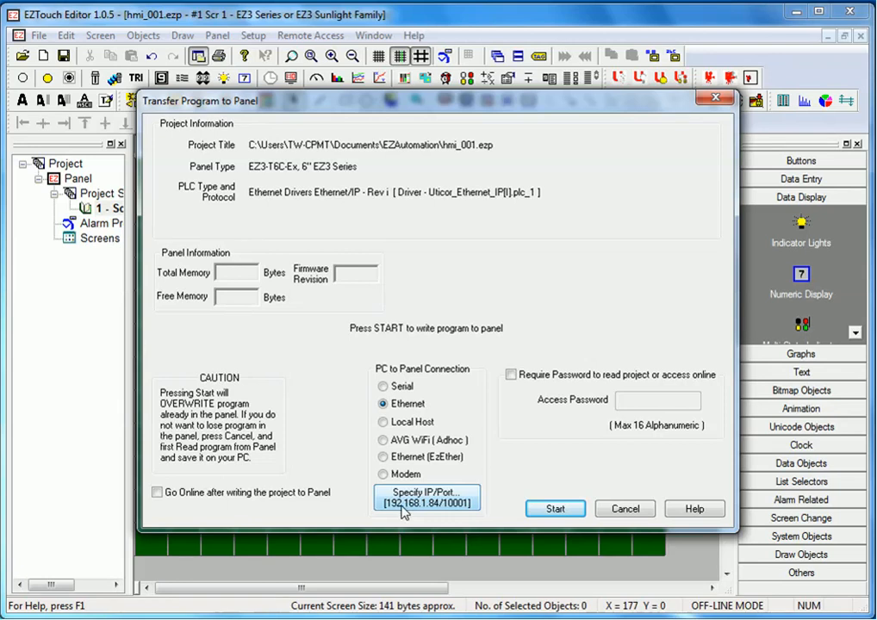
{"action": "left_click", "coordinate": [548, 509]}
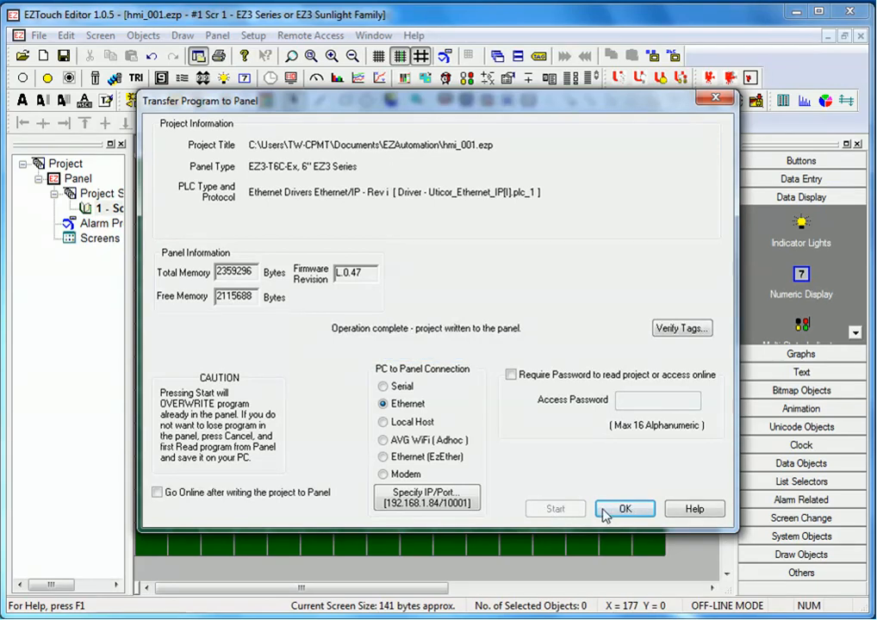
{"action": "left_click", "coordinate": [616, 510]}
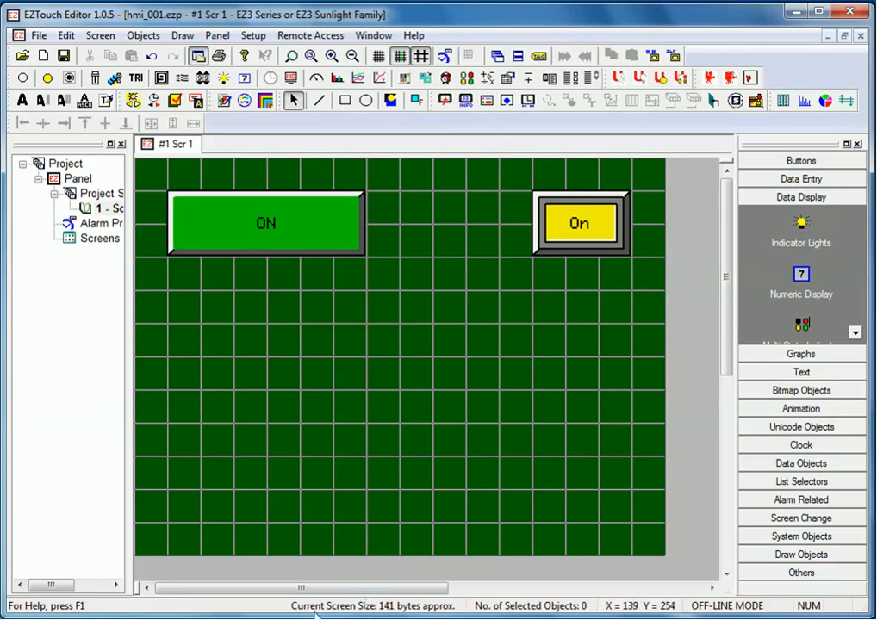
Switch to Logix Designer to examine the hmistart and hmicoil rung in MainRoutine, and return to EZTouch Editor
{"action": "mouse_move", "coordinate": [316, 613]}
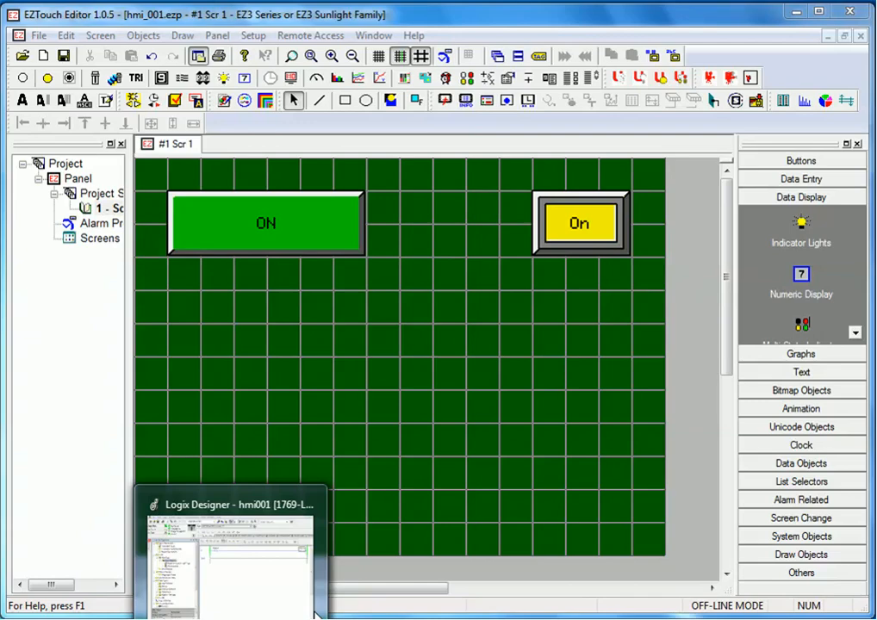
{"action": "left_click", "coordinate": [316, 611]}
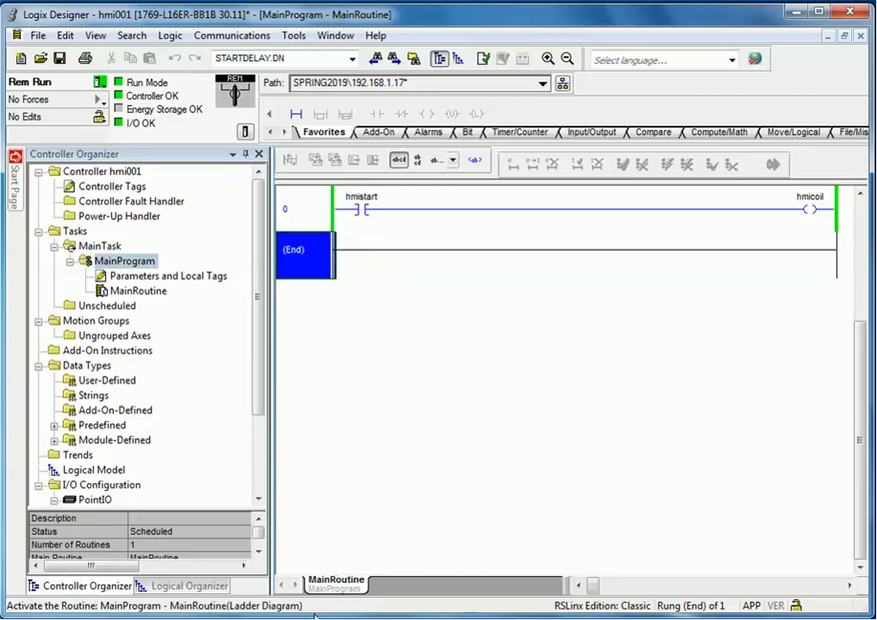
{"action": "key", "text": "alt+Tab"}
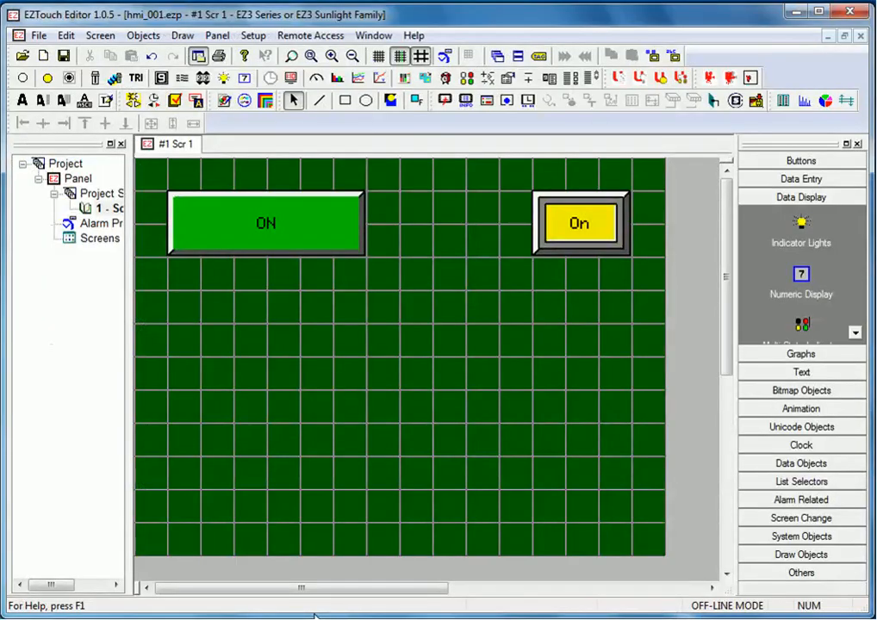
Change the start button's actuator type to Toggle and write the project to the panel over Ethernet
{"action": "double_click", "coordinate": [332, 224]}
{"action": "left_click", "coordinate": [352, 332]}
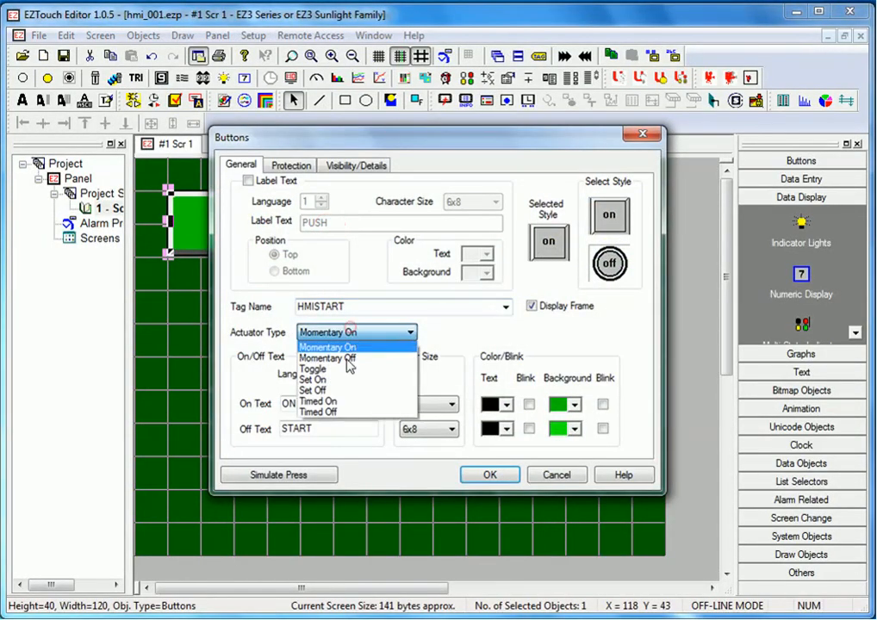
{"action": "left_click", "coordinate": [348, 370]}
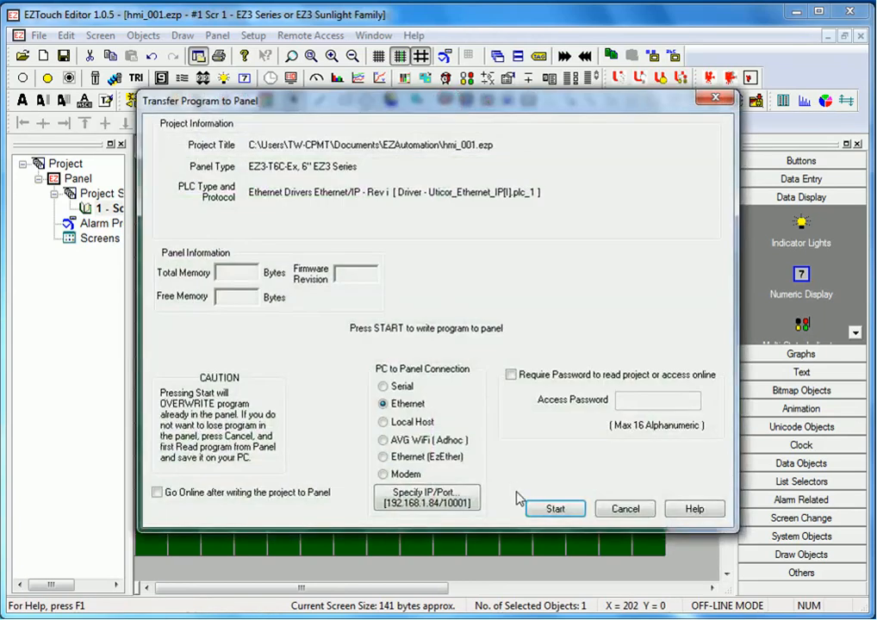
{"action": "left_click", "coordinate": [534, 509]}
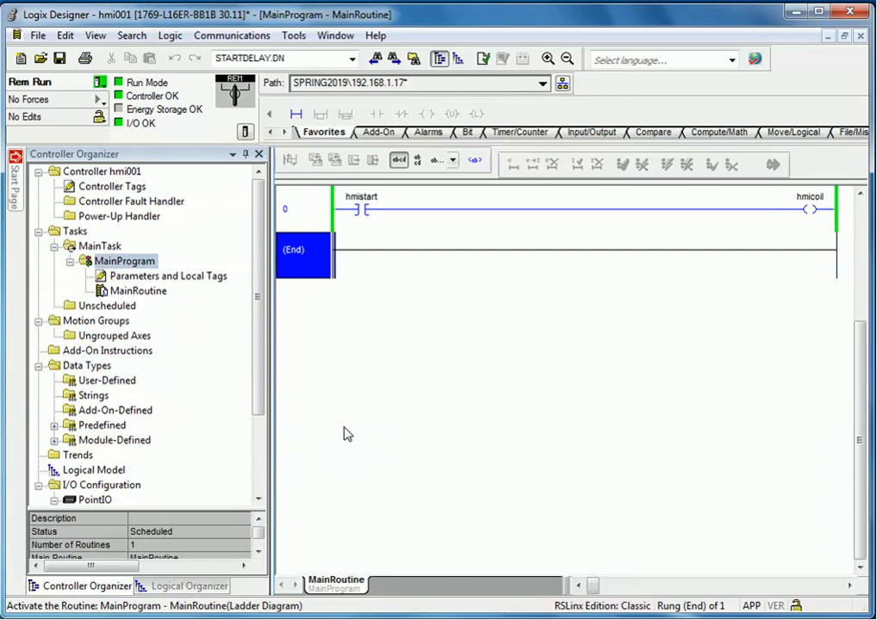
{"action": "mouse_move", "coordinate": [319, 616]}
{"action": "left_click", "coordinate": [319, 614]}
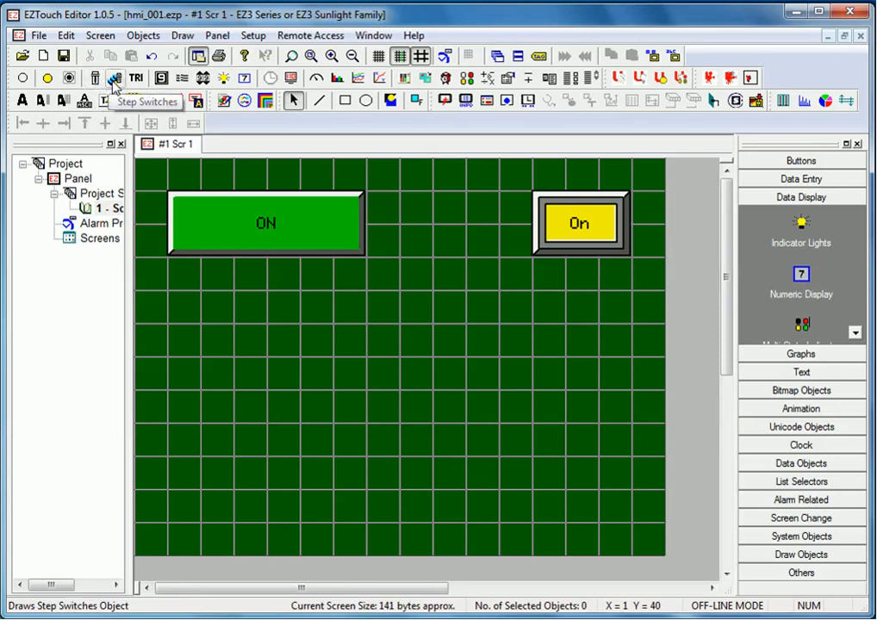
{"action": "right_click", "coordinate": [213, 206]}
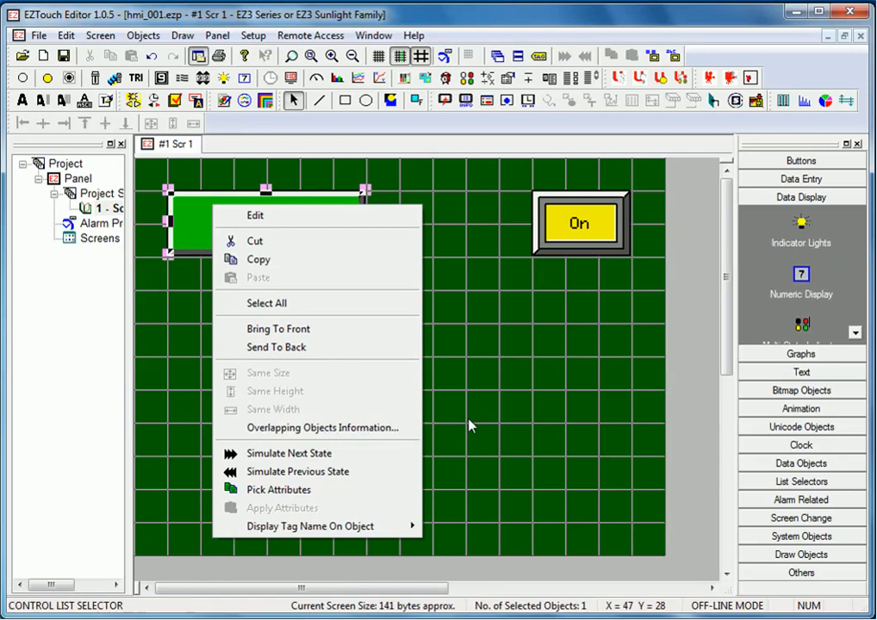
{"action": "right_click", "coordinate": [282, 233]}
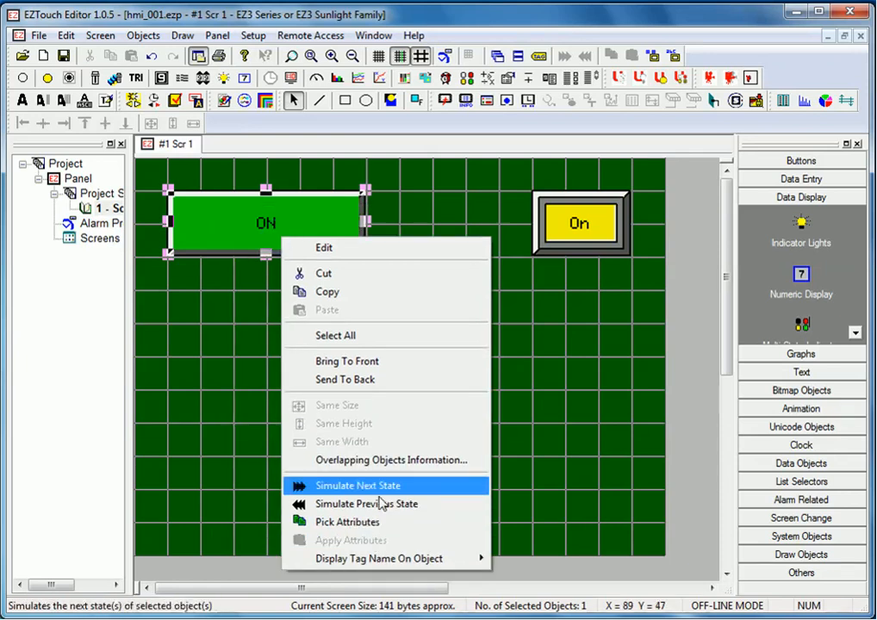
{"action": "left_click", "coordinate": [377, 519]}
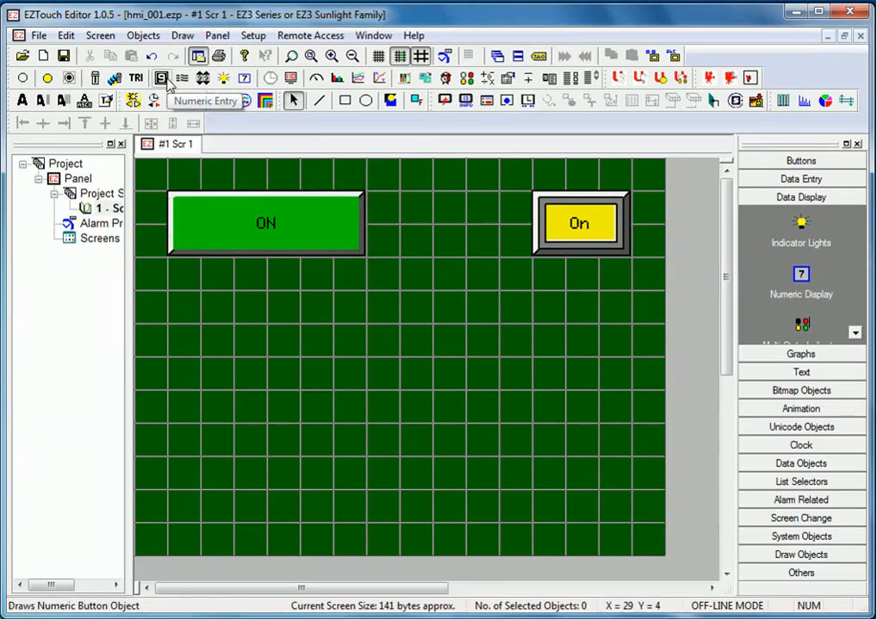
Switch to Logix Designer and add a rung at the end of MainRoutine with a TON instruction named timer1
{"action": "left_click", "coordinate": [231, 613]}
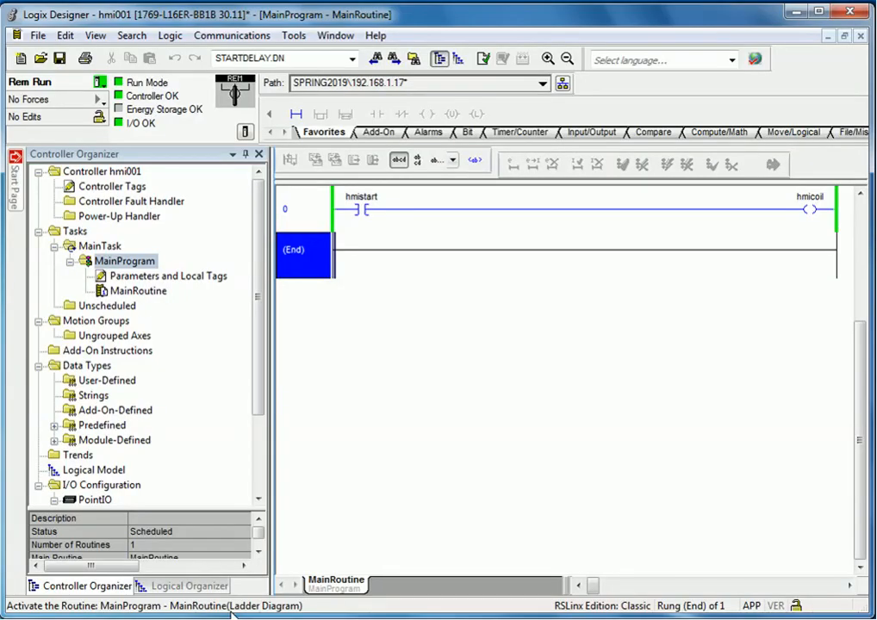
{"action": "key", "text": "ctrl+r"}
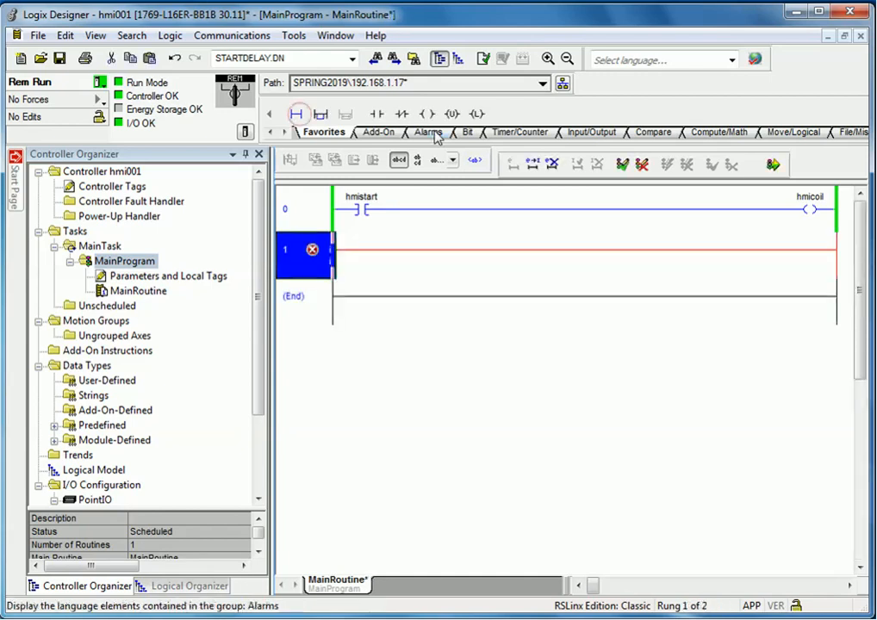
{"action": "left_click", "coordinate": [503, 131]}
{"action": "left_click_drag", "start_coordinate": [374, 116], "coordinate": [314, 280]}
{"action": "type", "text": "timer1"}
{"action": "key", "text": "Return"}
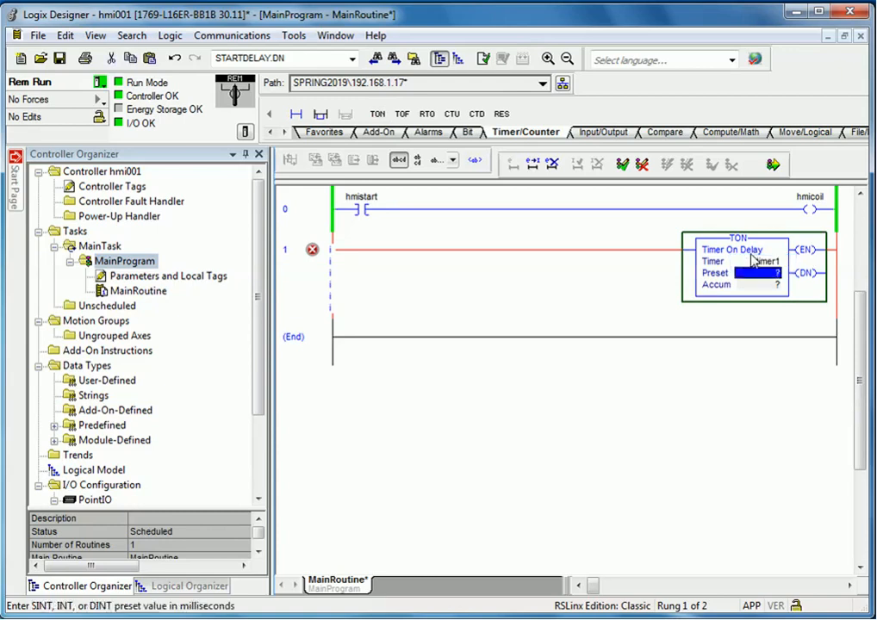
Create the new timer1 tag for the TON instruction
{"action": "right_click", "coordinate": [758, 261]}
{"action": "left_click", "coordinate": [788, 269]}
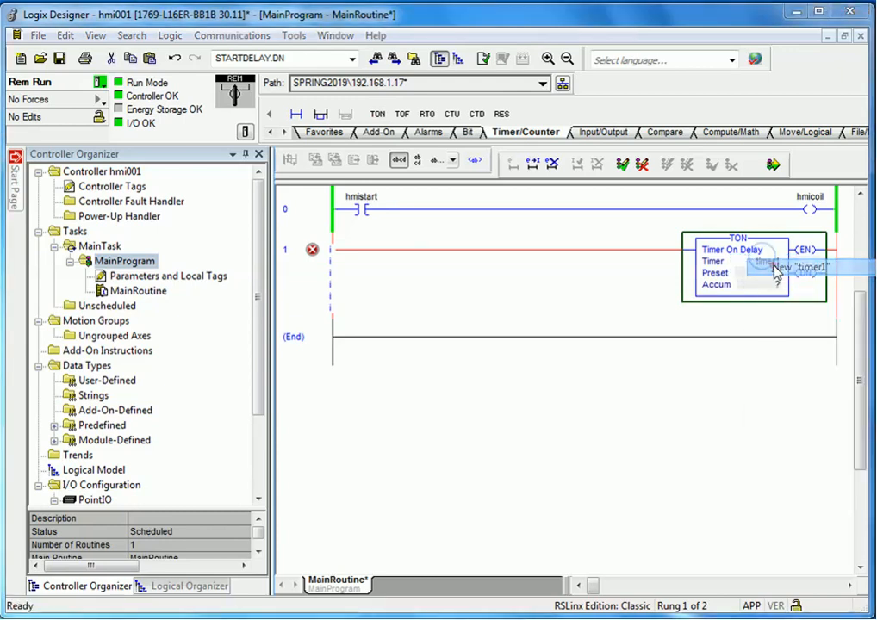
{"action": "left_click", "coordinate": [746, 274]}
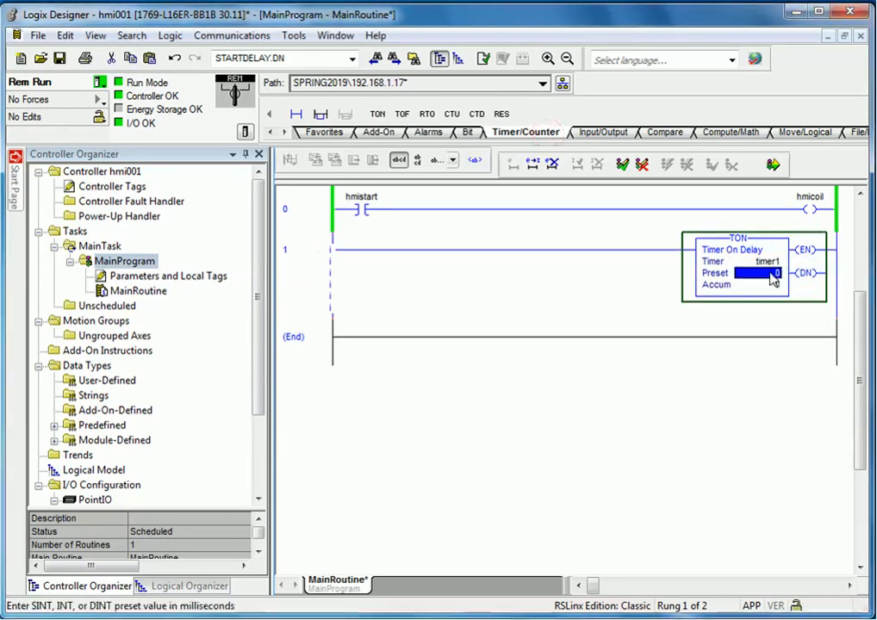
Examine the members of the timer1 tag, such as its preset and accumulator, keeping timer1 as the TON operand
{"action": "left_click", "coordinate": [758, 261]}
{"action": "left_click", "coordinate": [758, 261]}
{"action": "left_click", "coordinate": [787, 267]}
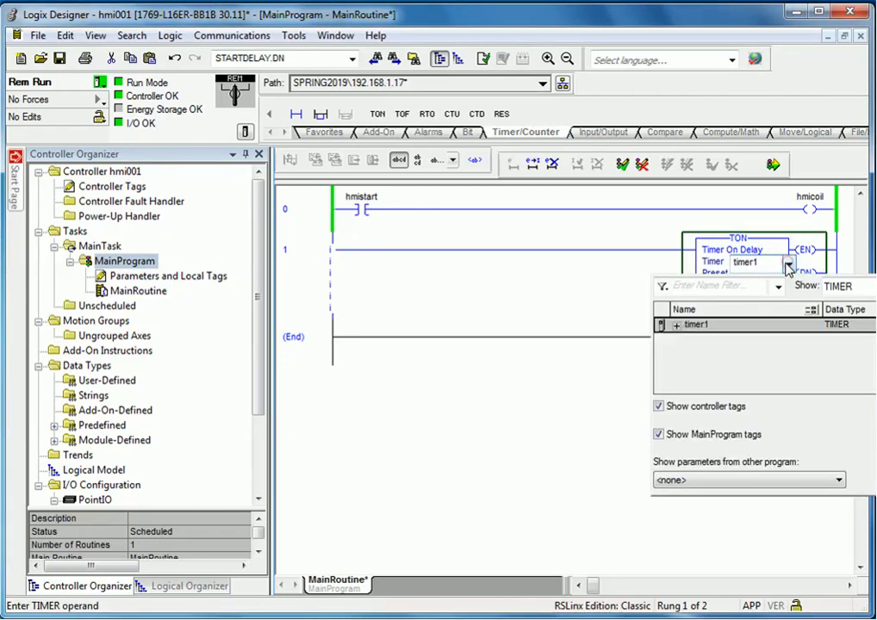
{"action": "left_click", "coordinate": [676, 325]}
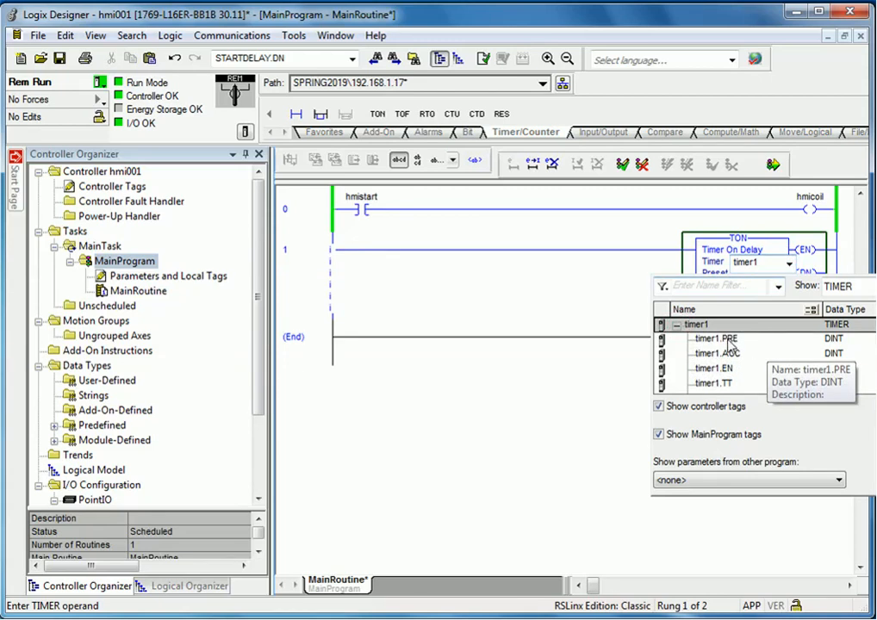
{"action": "left_click", "coordinate": [586, 367]}
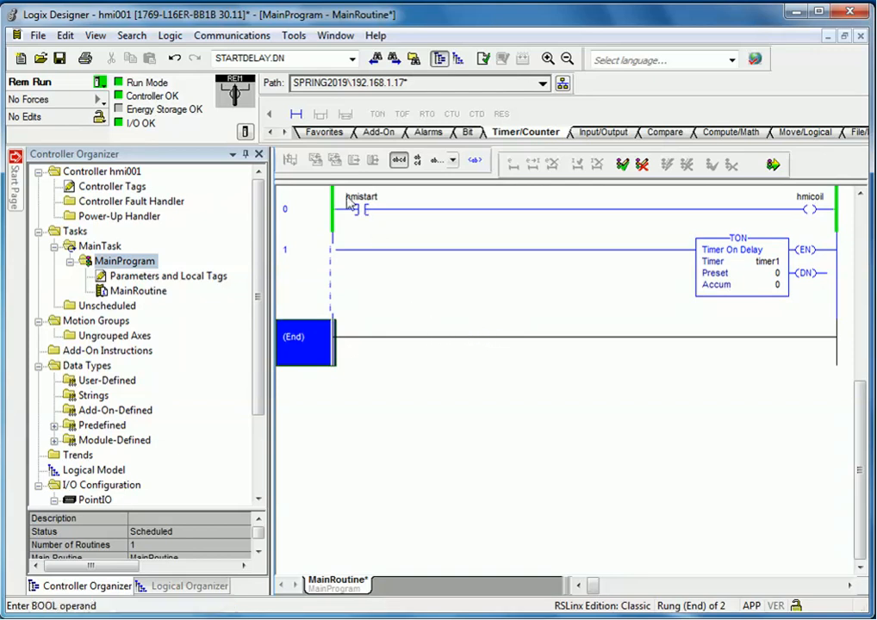
Add a normally closed timer1.DN contact ahead of the TON instruction on rung 1
{"action": "left_click", "coordinate": [328, 258]}
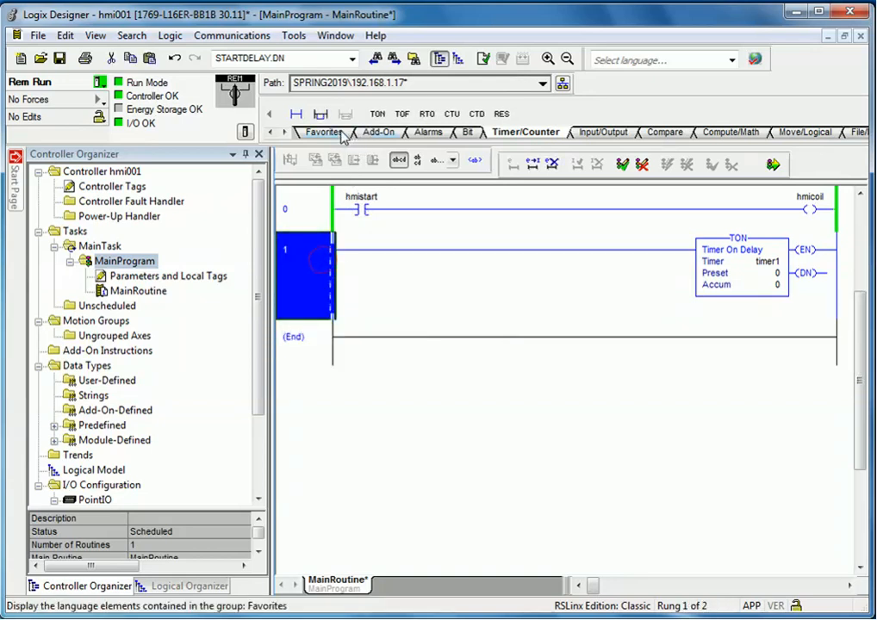
{"action": "left_click", "coordinate": [326, 132]}
{"action": "mouse_move", "coordinate": [402, 114]}
{"action": "left_mouse_down"}
{"action": "mouse_move", "coordinate": [349, 254]}
{"action": "mouse_move", "coordinate": [371, 259]}
{"action": "left_mouse_up"}
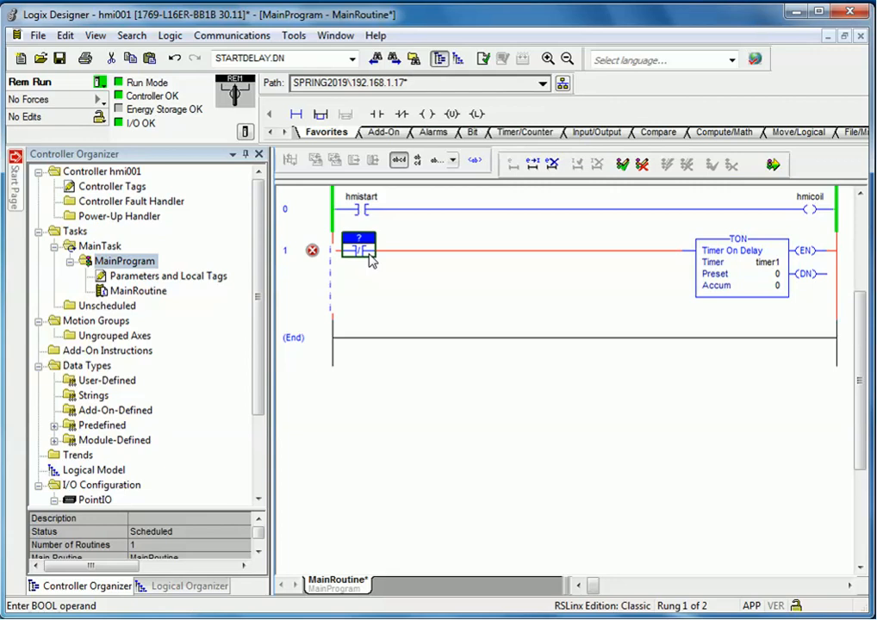
{"action": "type", "text": "timer1.DN"}
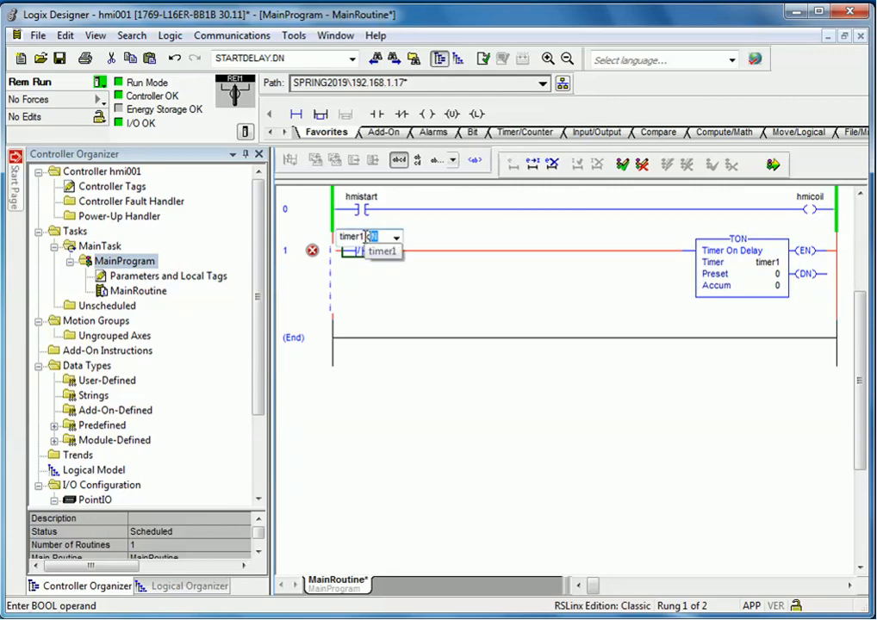
{"action": "key", "text": "Return"}
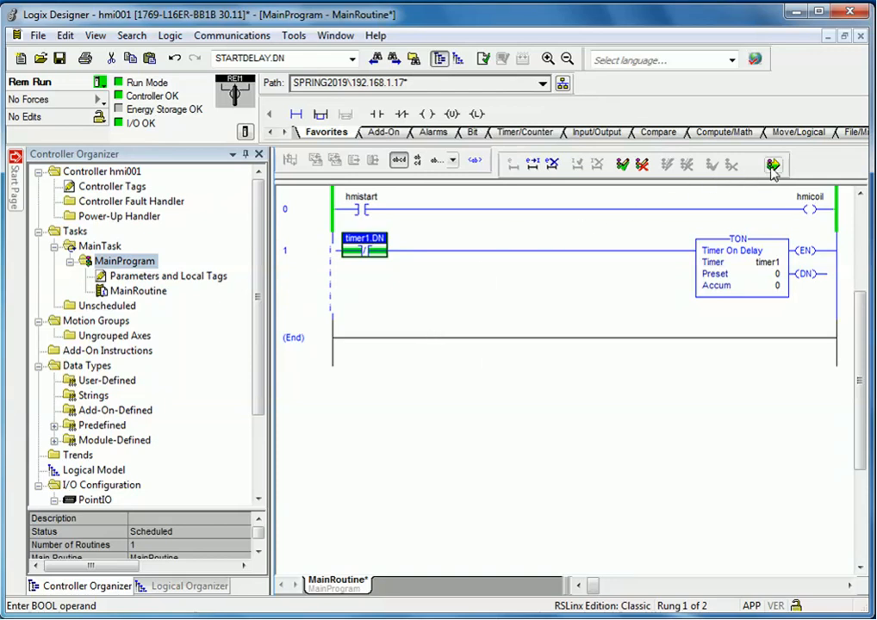
Add a new rung below the timer rung with a normally closed contact for firstpass
{"action": "left_click", "coordinate": [778, 280]}
{"action": "left_click", "coordinate": [316, 337]}
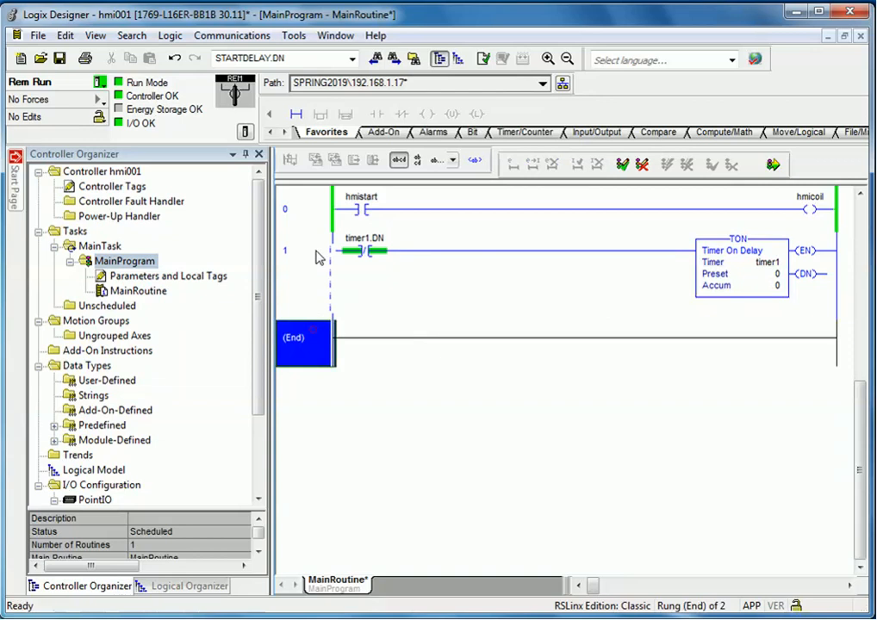
{"action": "left_click", "coordinate": [297, 115]}
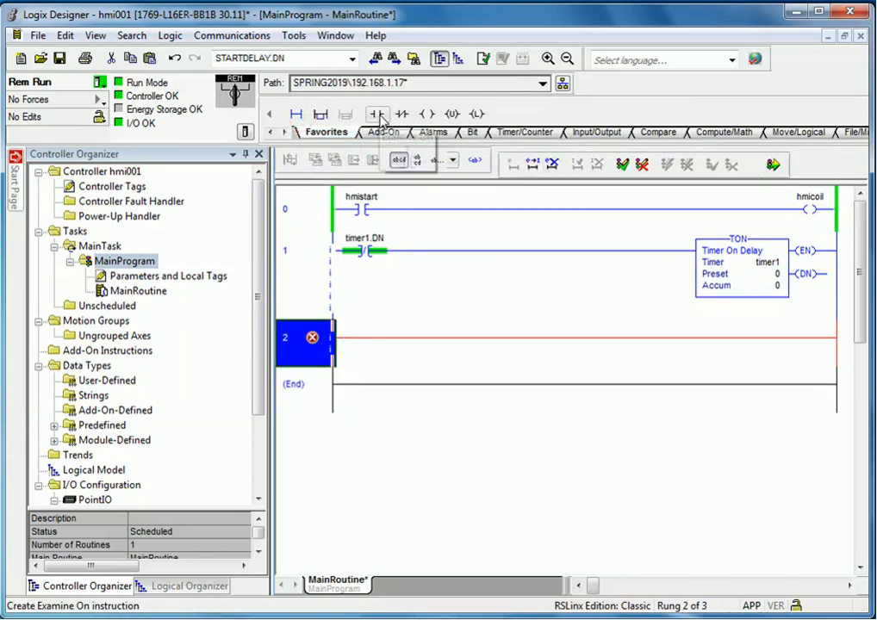
{"action": "left_click_drag", "start_coordinate": [402, 118], "coordinate": [344, 342]}
{"action": "type", "text": "t"}
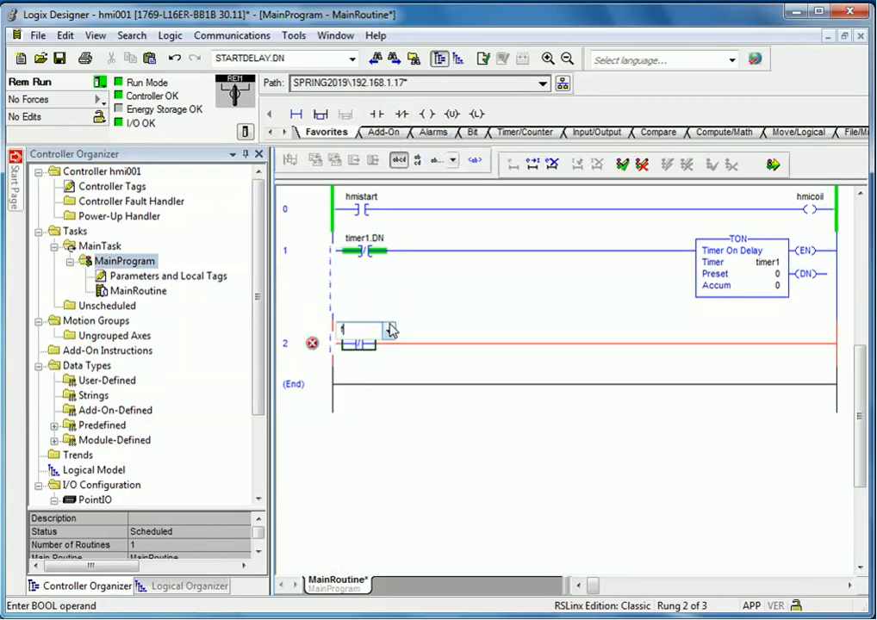
{"action": "type", "text": "irstpass"}
{"action": "key", "text": "Return"}
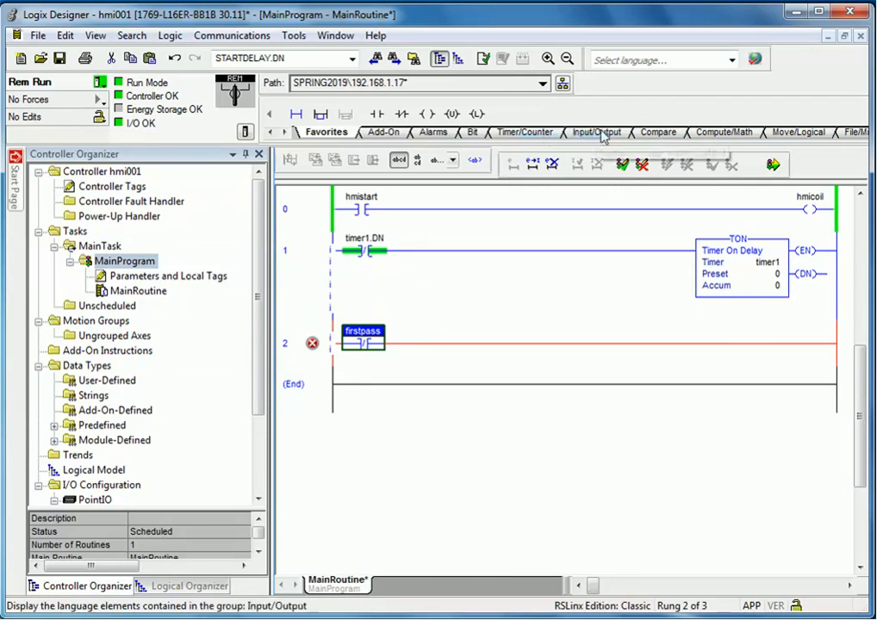
Add a MOV instruction after the firstpass contact with source 500 and destination timer1.PRE
{"action": "left_click", "coordinate": [796, 133]}
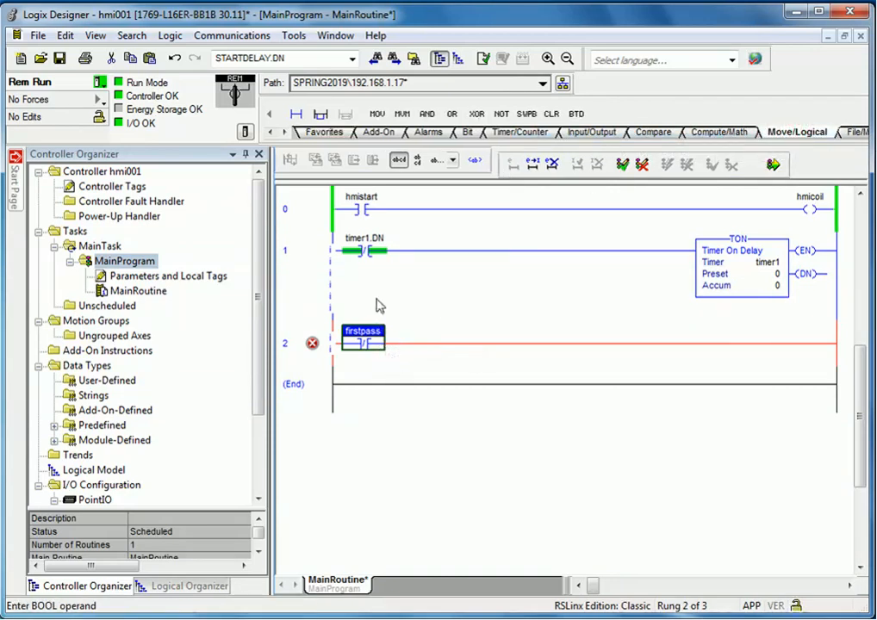
{"action": "left_click_drag", "start_coordinate": [379, 118], "coordinate": [394, 353]}
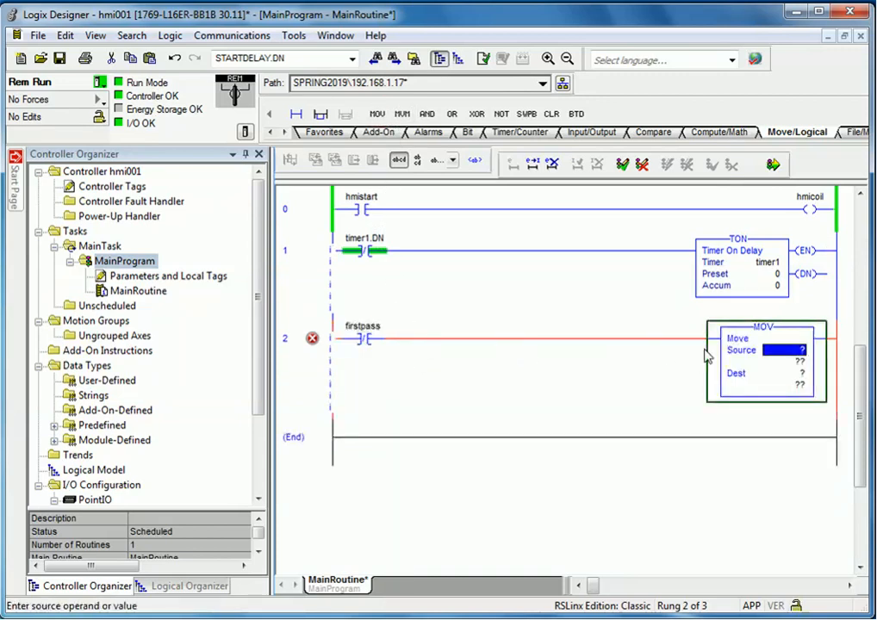
{"action": "type", "text": "500"}
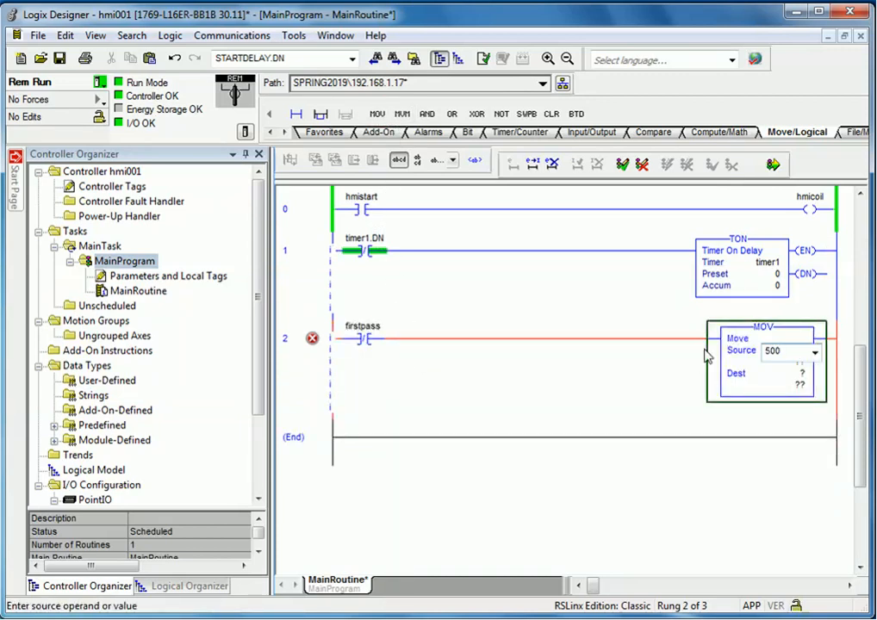
{"action": "key", "text": "Return"}
{"action": "type", "text": "timer1."}
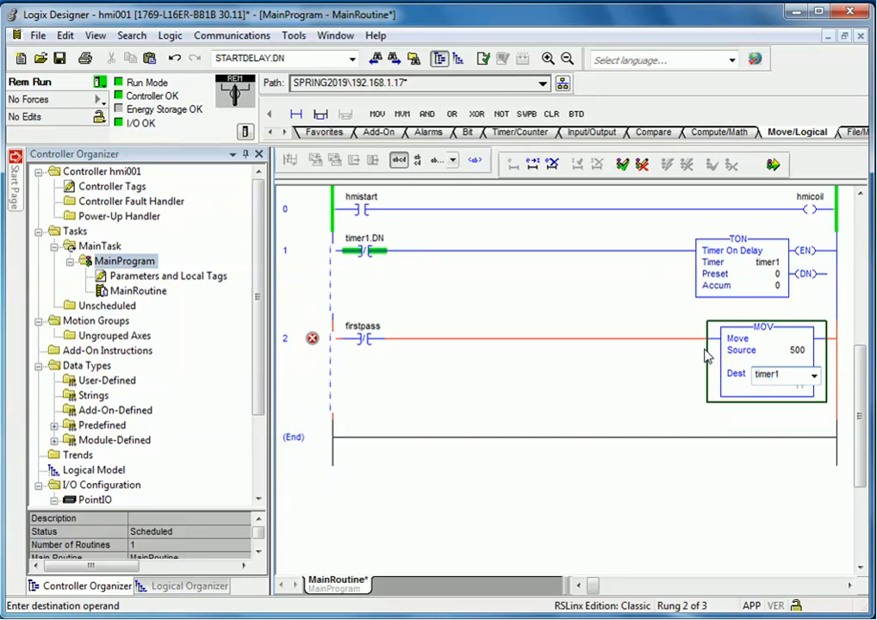
{"action": "type", "text": "pr"}
{"action": "key", "text": "Return"}
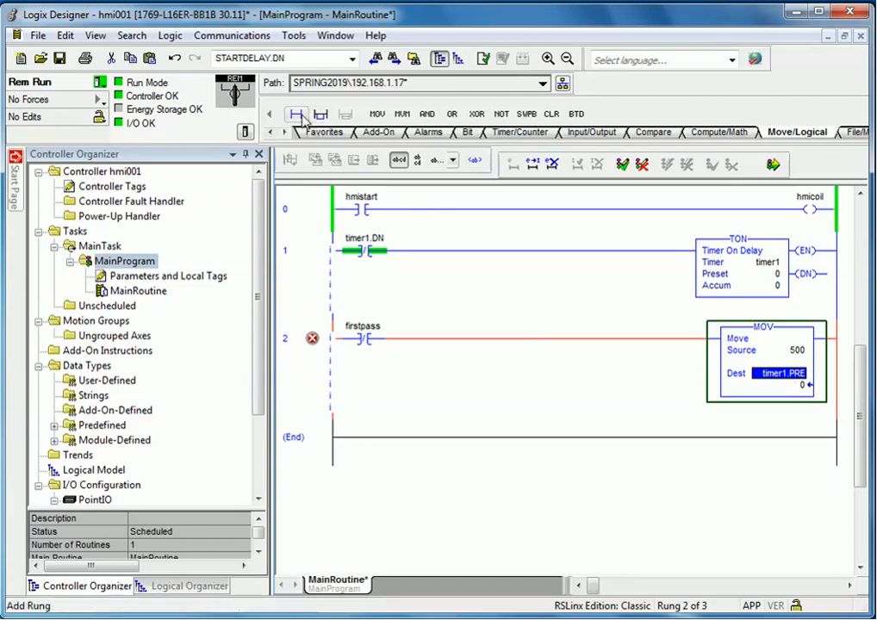
Add another rung at the end of MainRoutine with an output coil for firstpass
{"action": "left_click", "coordinate": [306, 442]}
{"action": "key", "text": "ctrl+r"}
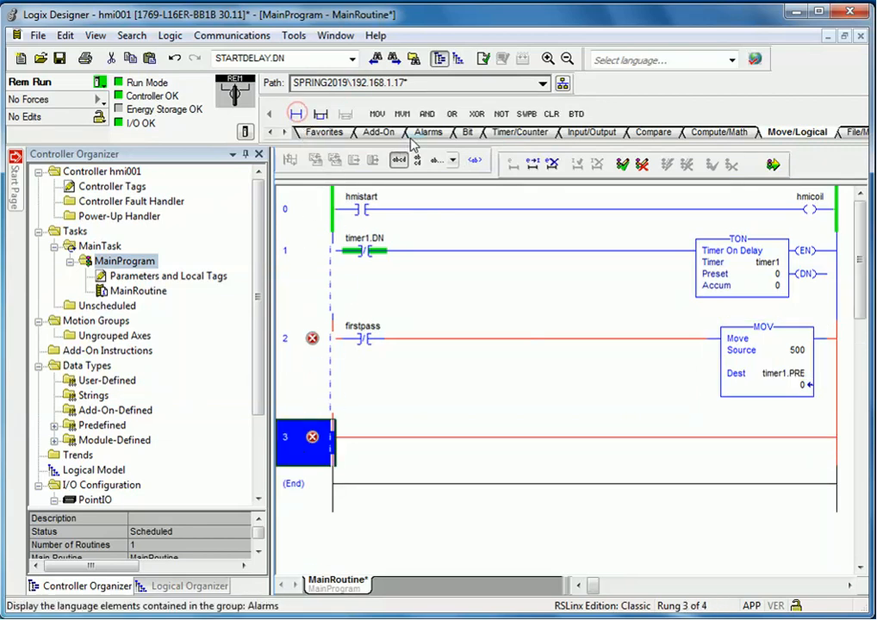
{"action": "left_click", "coordinate": [315, 132]}
{"action": "left_click_drag", "start_coordinate": [428, 113], "coordinate": [363, 444]}
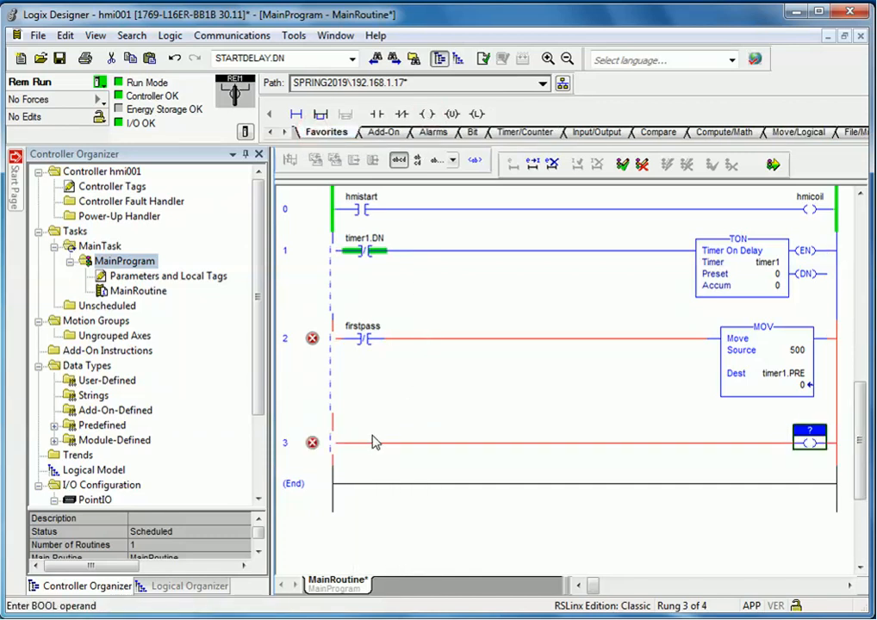
{"action": "type", "text": "firstpass"}
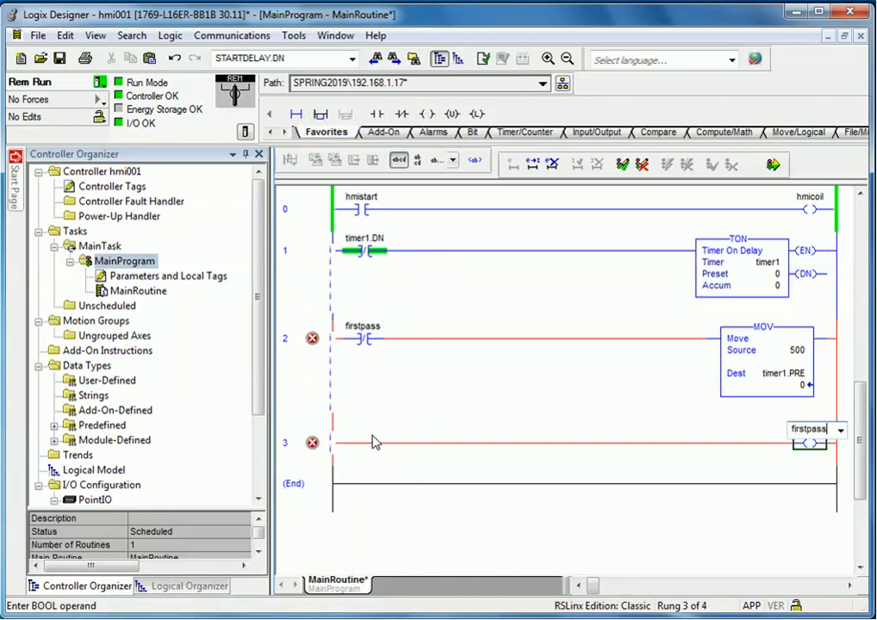
{"action": "key", "text": "Return"}
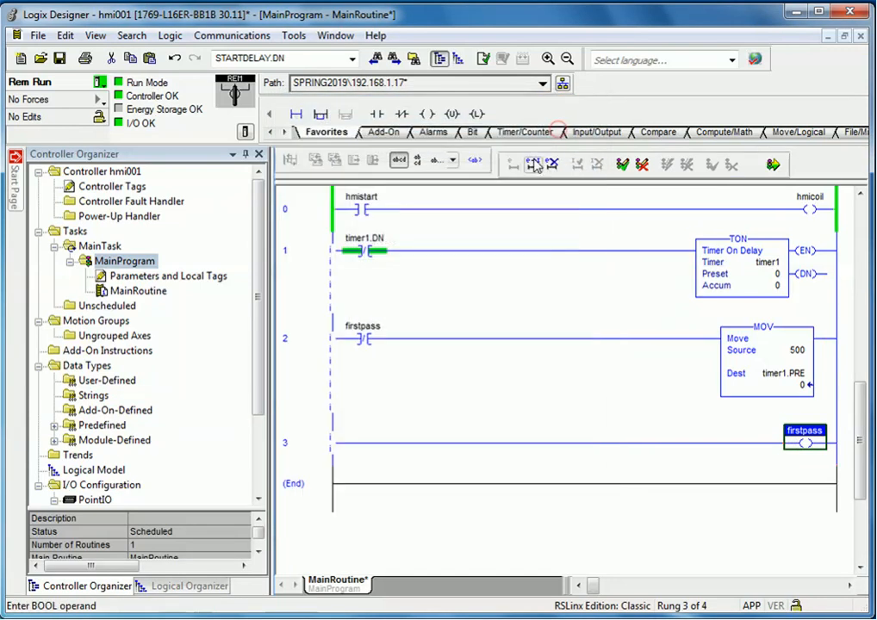
Move the firstpass MOV rung above the timer rung and finalize all edits in MainProgram
{"action": "left_click_drag", "start_coordinate": [329, 351], "coordinate": [329, 252]}
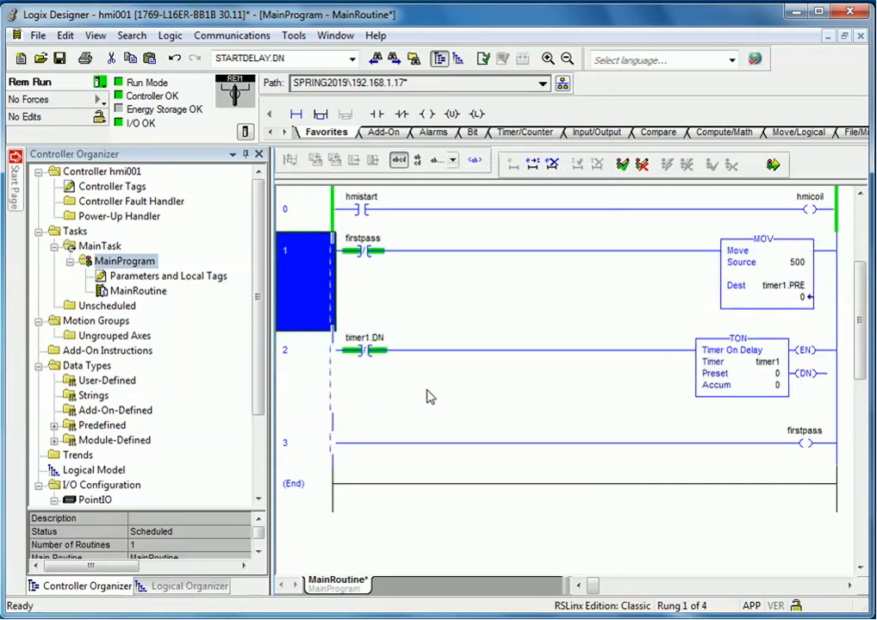
{"action": "left_click", "coordinate": [773, 164]}
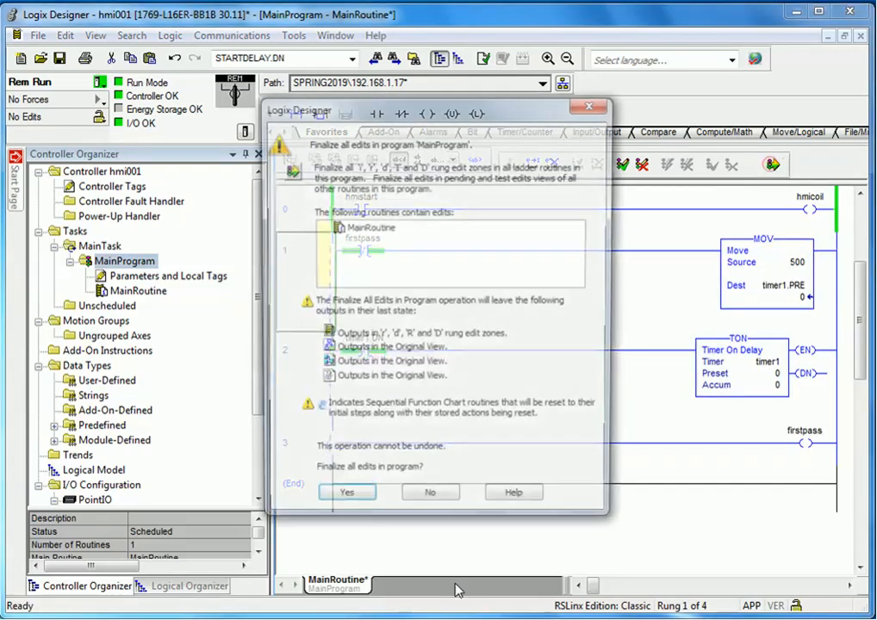
{"action": "left_click", "coordinate": [345, 501]}
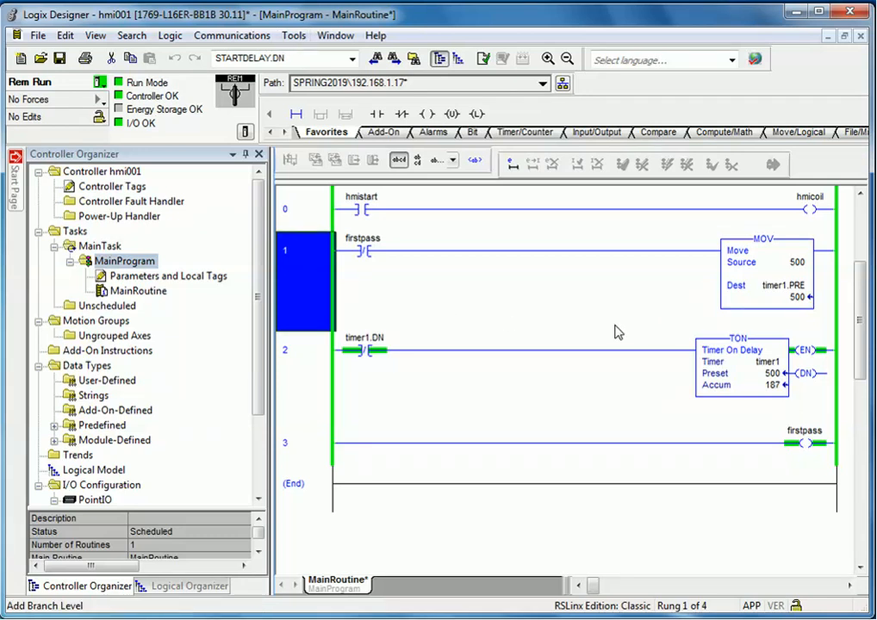
Export all tags and logic comments to hmi001-Tags.CSV on the G: drive, replacing the existing file
{"action": "left_click", "coordinate": [293, 36]}
{"action": "mouse_move", "coordinate": [400, 134]}
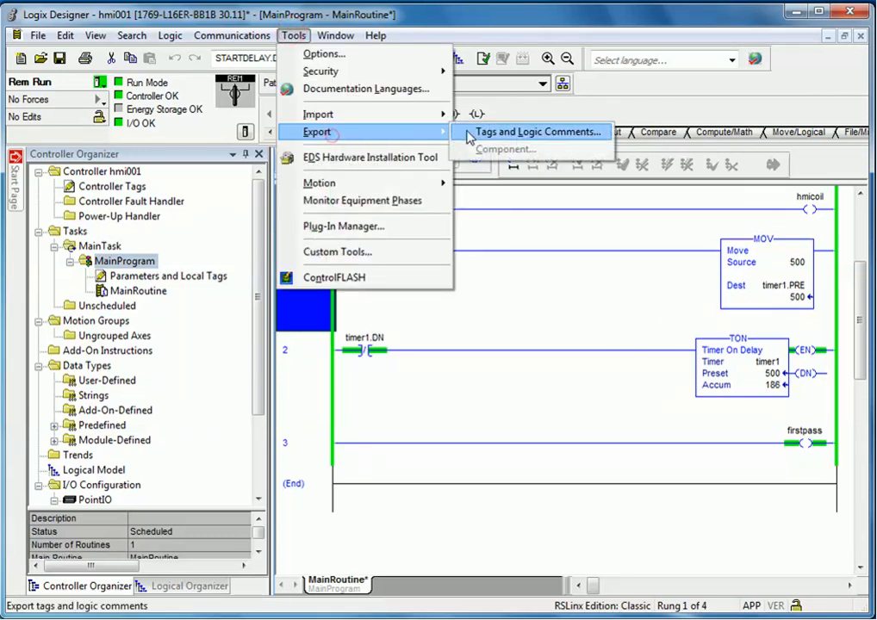
{"action": "left_click", "coordinate": [592, 131]}
{"action": "left_click", "coordinate": [353, 310]}
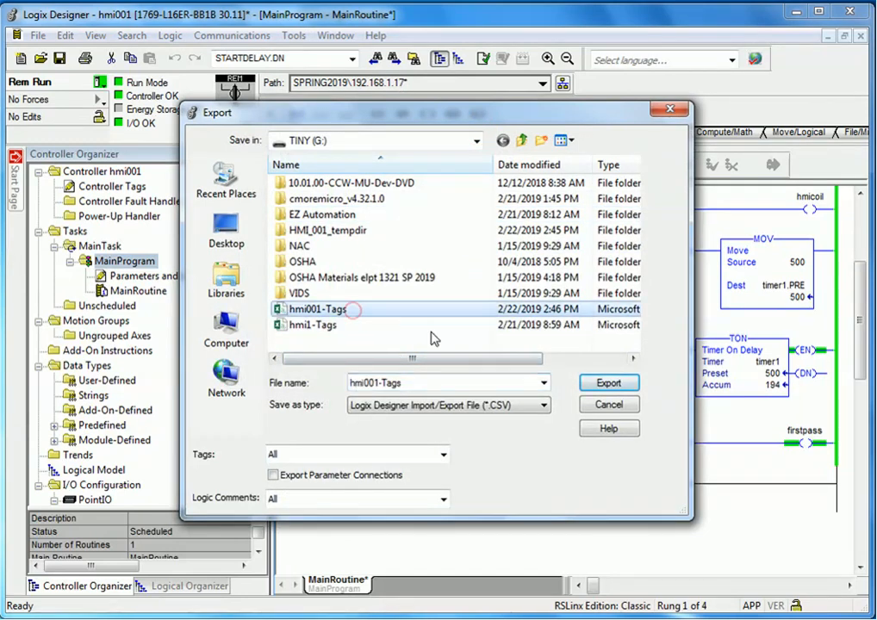
{"action": "left_click", "coordinate": [598, 384]}
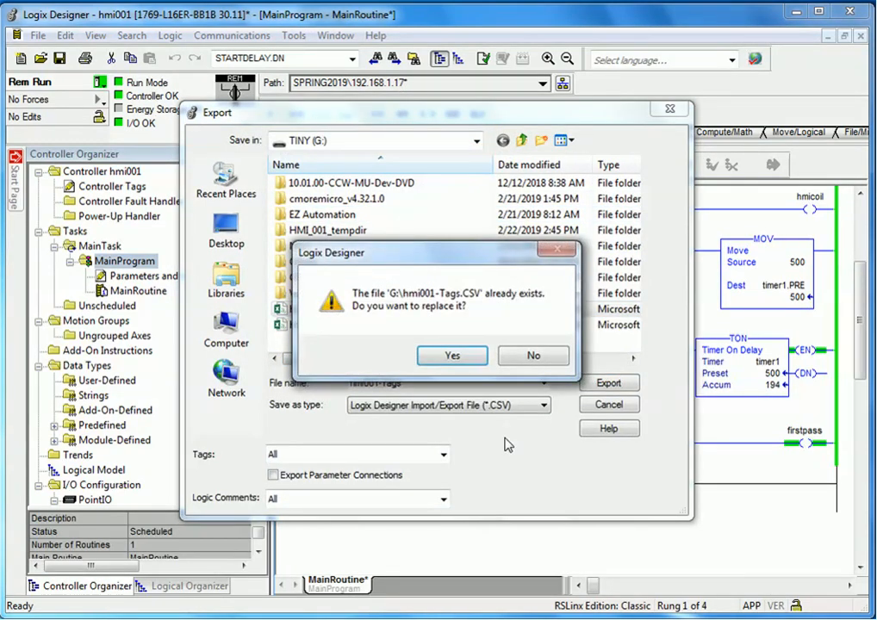
{"action": "key", "text": "Return"}
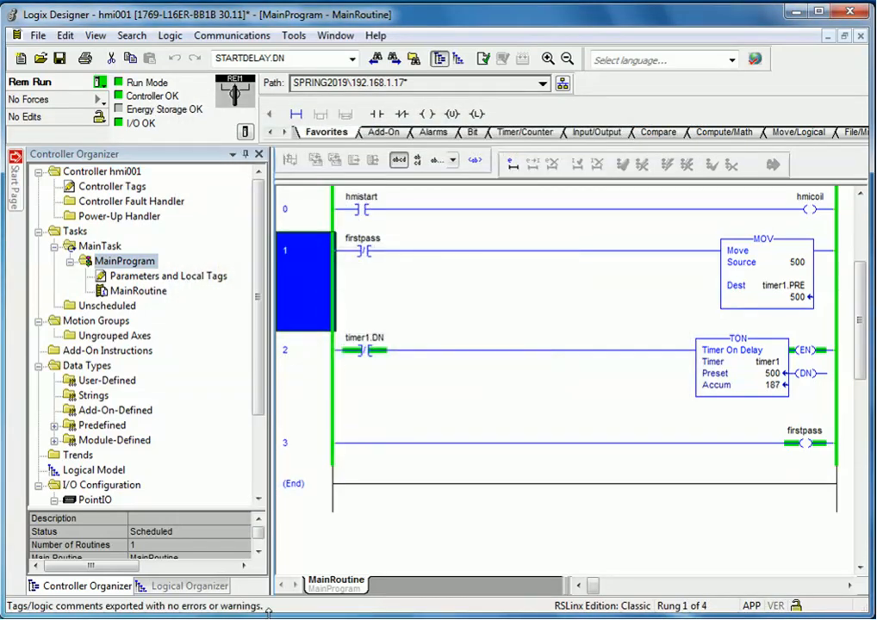
Switch to EZTouch Editor and import the ControlLogix tags from G:\hmi001-Tags.CSV for PLC ID 1
{"action": "left_click", "coordinate": [269, 611]}
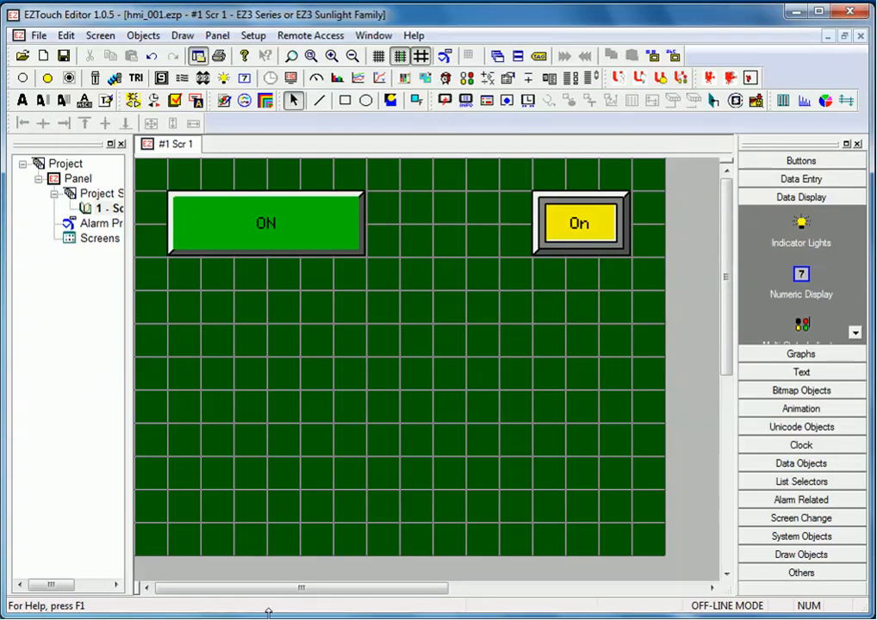
{"action": "left_click", "coordinate": [514, 308]}
{"action": "left_click", "coordinate": [448, 351]}
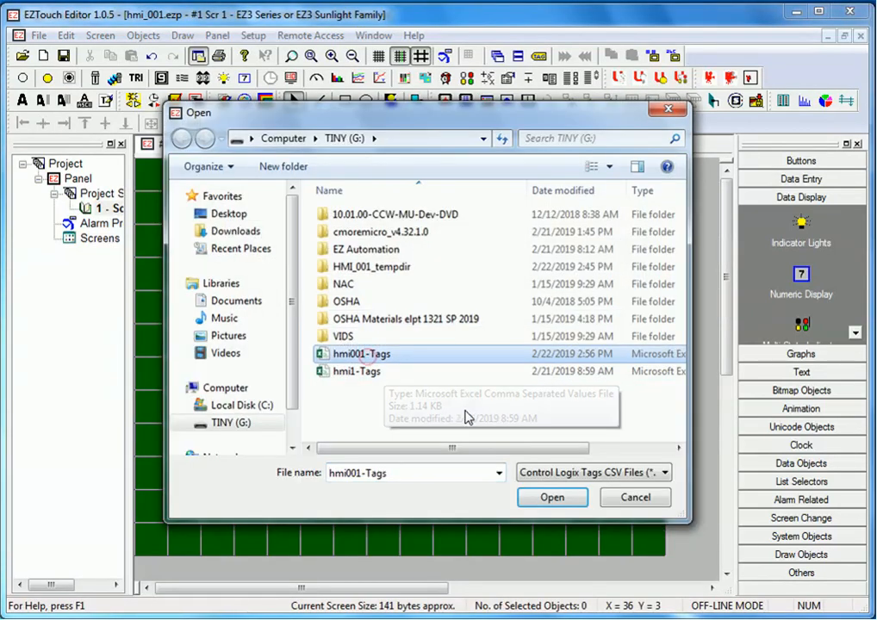
{"action": "left_click", "coordinate": [535, 493]}
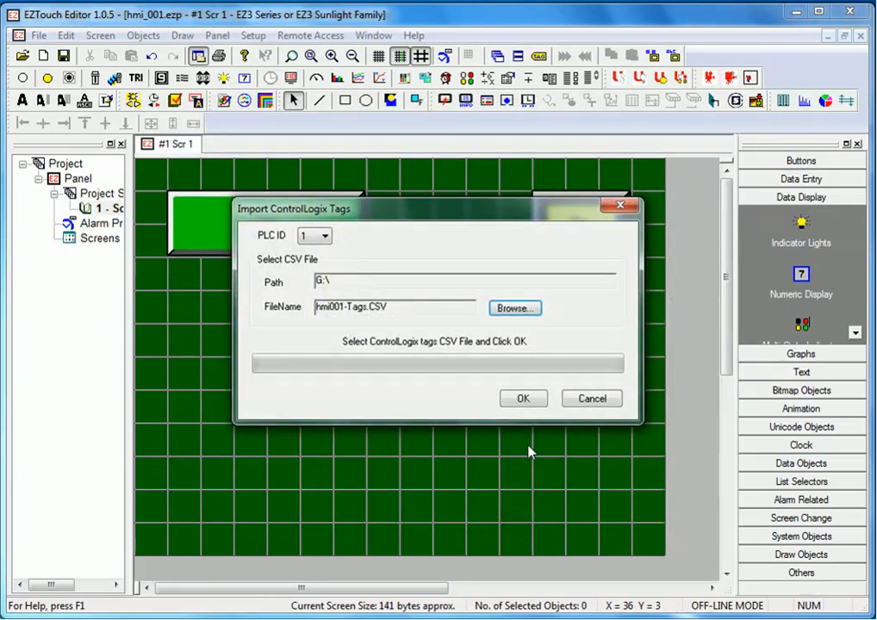
{"action": "left_click", "coordinate": [522, 398]}
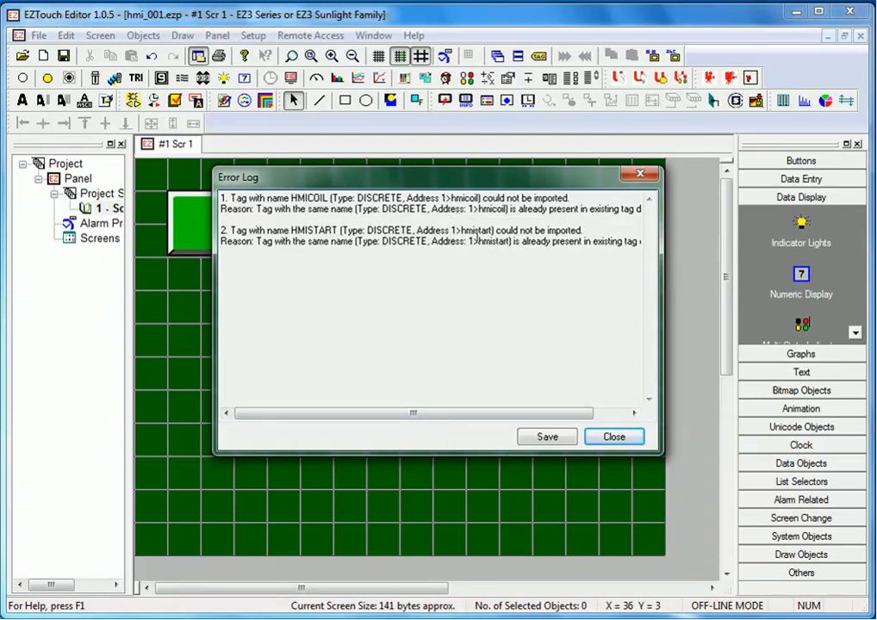
{"action": "left_click", "coordinate": [613, 437]}
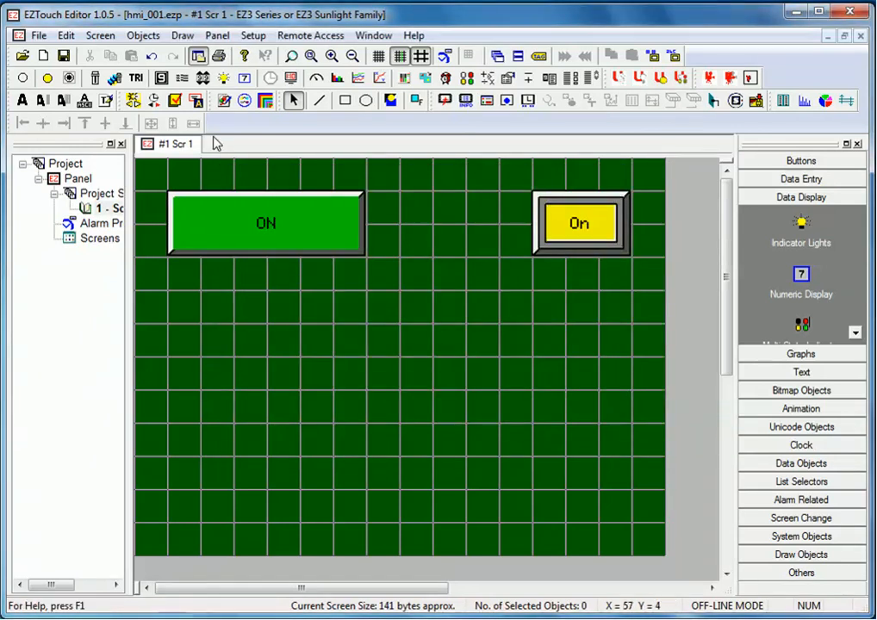
Start a numeric entry object using TIMER1.PRE as the single entry and display tag
{"action": "left_click", "coordinate": [161, 78]}
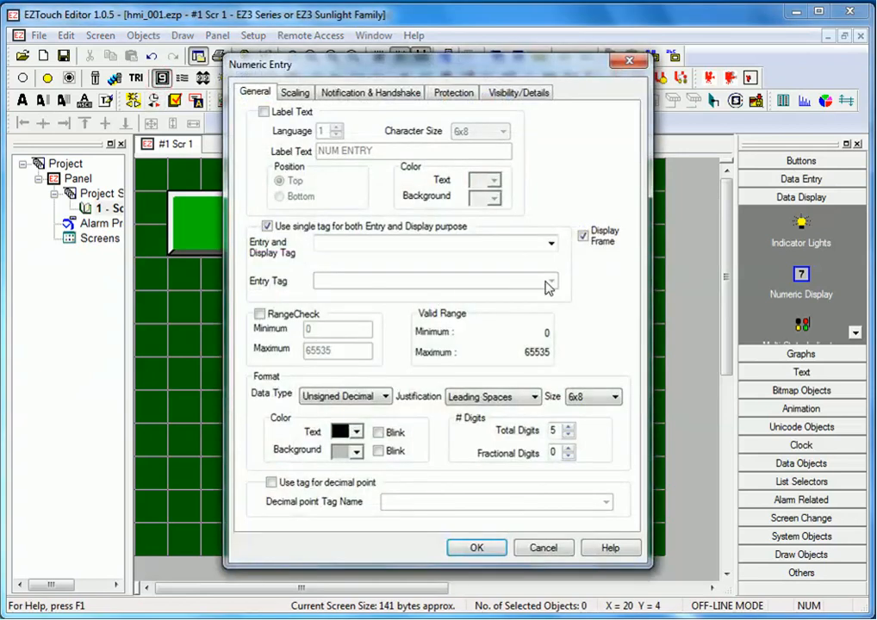
{"action": "left_click", "coordinate": [551, 243]}
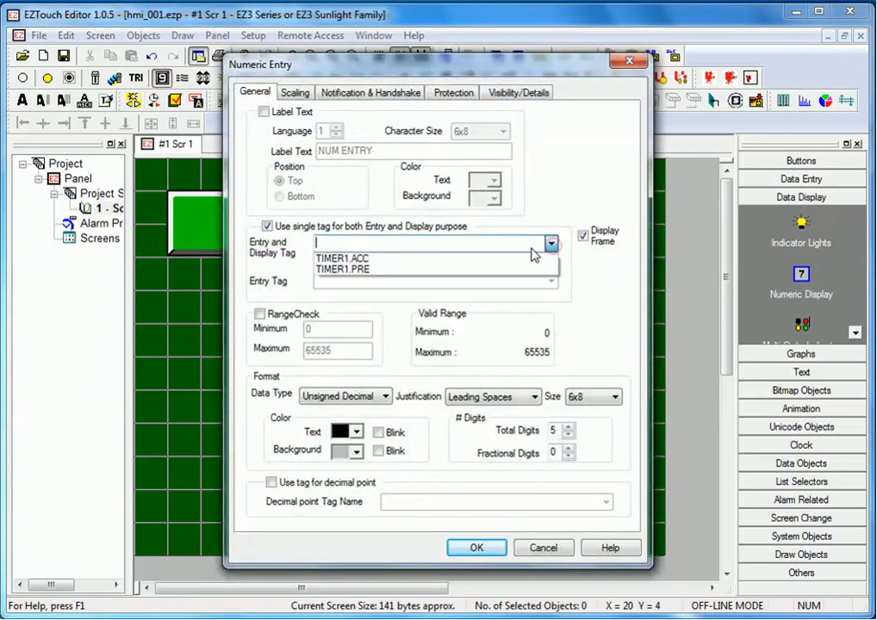
{"action": "left_click", "coordinate": [471, 270]}
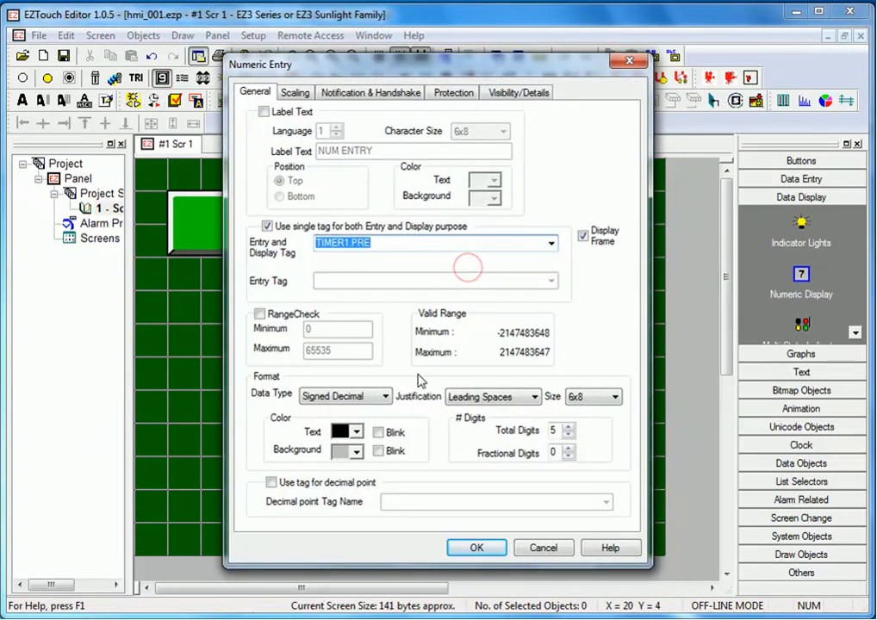
Enable the numeric entry's range check with a minimum of 100 and a maximum of 2000, and accept the settings
{"action": "left_click", "coordinate": [290, 319]}
{"action": "double_click", "coordinate": [309, 328]}
{"action": "type", "text": "100"}
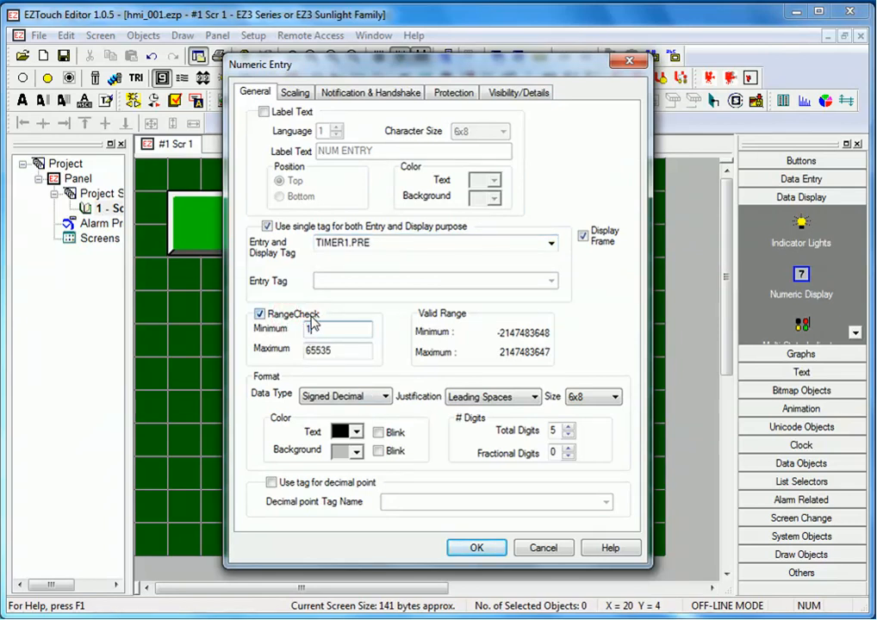
{"action": "left_click", "coordinate": [332, 353]}
{"action": "left_click_drag", "start_coordinate": [332, 353], "coordinate": [298, 353]}
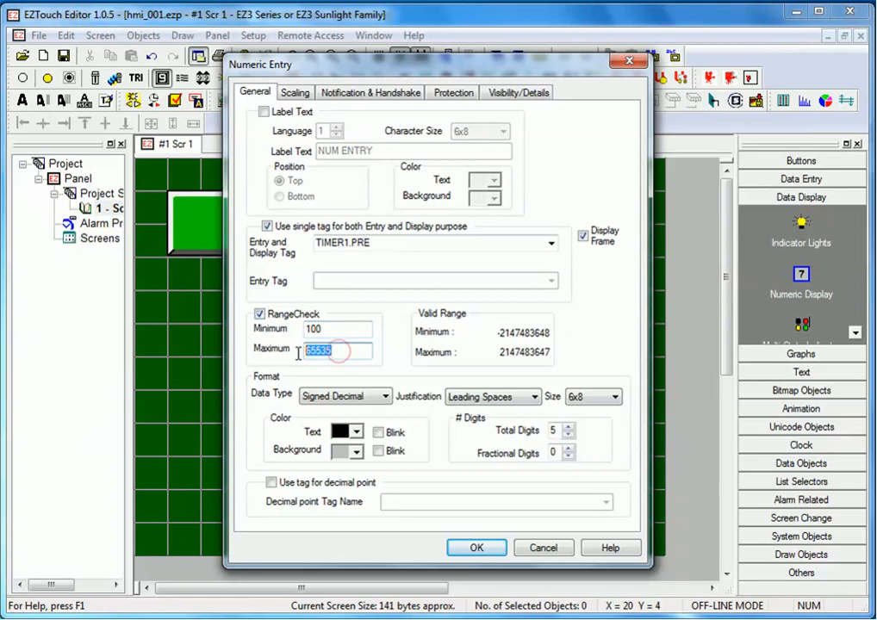
{"action": "type", "text": "9000"}
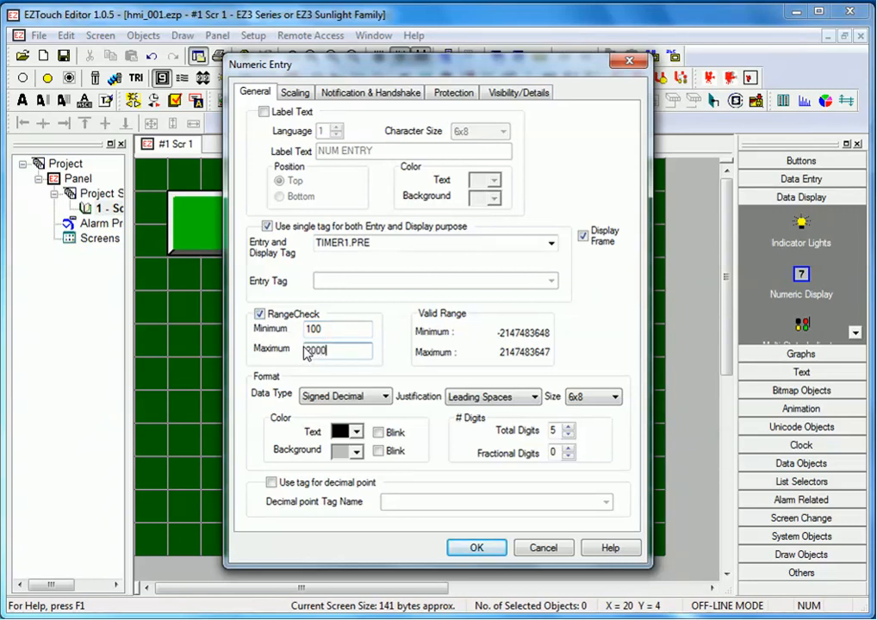
{"action": "key", "text": "Return"}
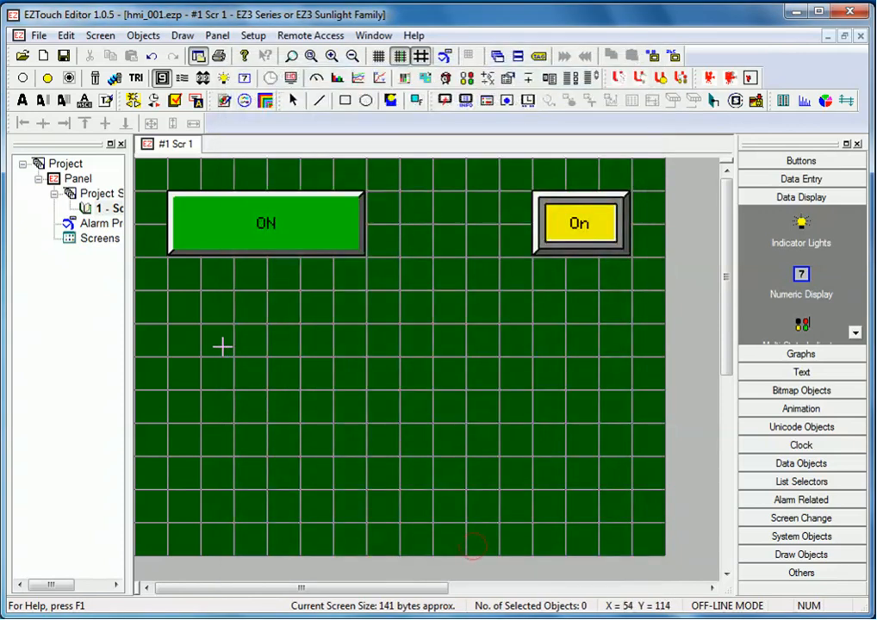
Place the numeric entry on Scr 1, enlarge it to about 120 by 60, and align it below the ON button
{"action": "left_click", "coordinate": [226, 349]}
{"action": "left_click_drag", "start_coordinate": [265, 387], "coordinate": [399, 418]}
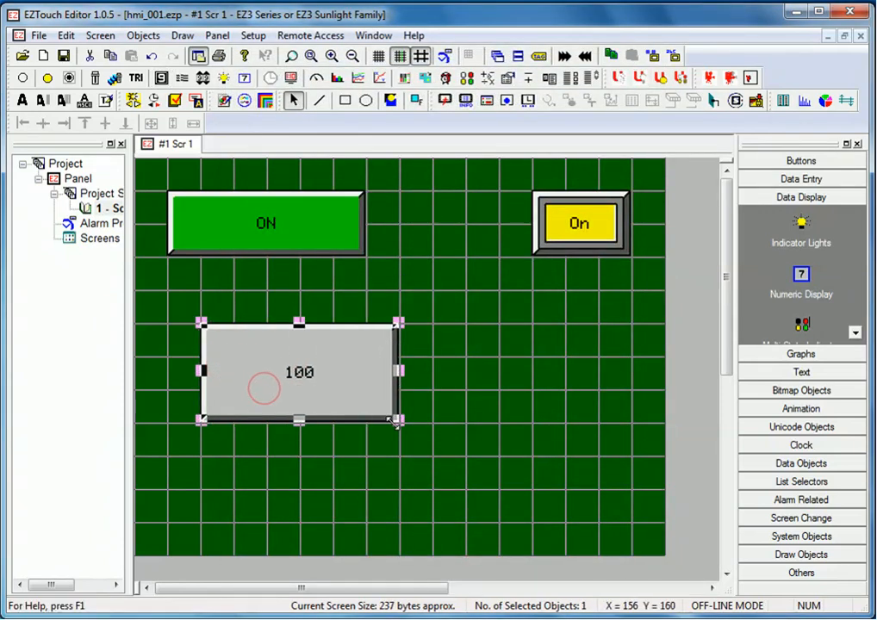
{"action": "left_click_drag", "start_coordinate": [301, 373], "coordinate": [270, 377]}
{"action": "left_click_drag", "start_coordinate": [258, 332], "coordinate": [258, 328]}
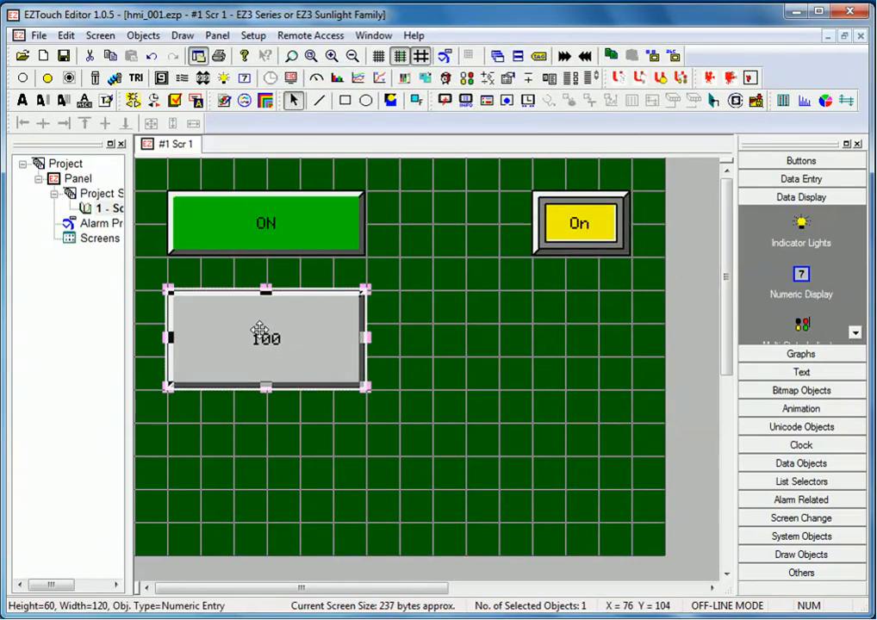
Turn on the numeric entry's label text and set it to "Timer 1 PRE"
{"action": "double_click", "coordinate": [258, 328]}
{"action": "left_click", "coordinate": [264, 112]}
{"action": "left_click_drag", "start_coordinate": [317, 151], "coordinate": [383, 151]}
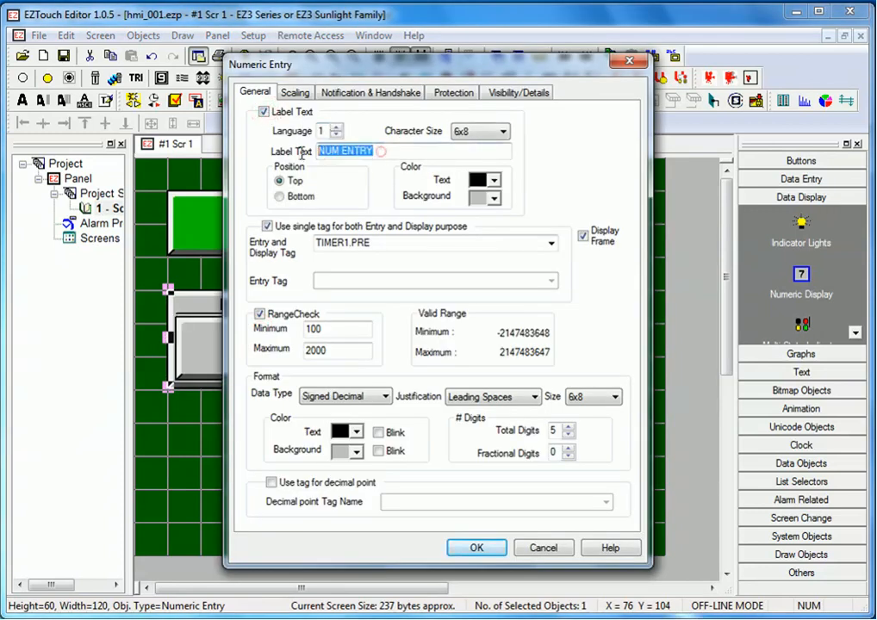
{"action": "type", "text": "Timer"}
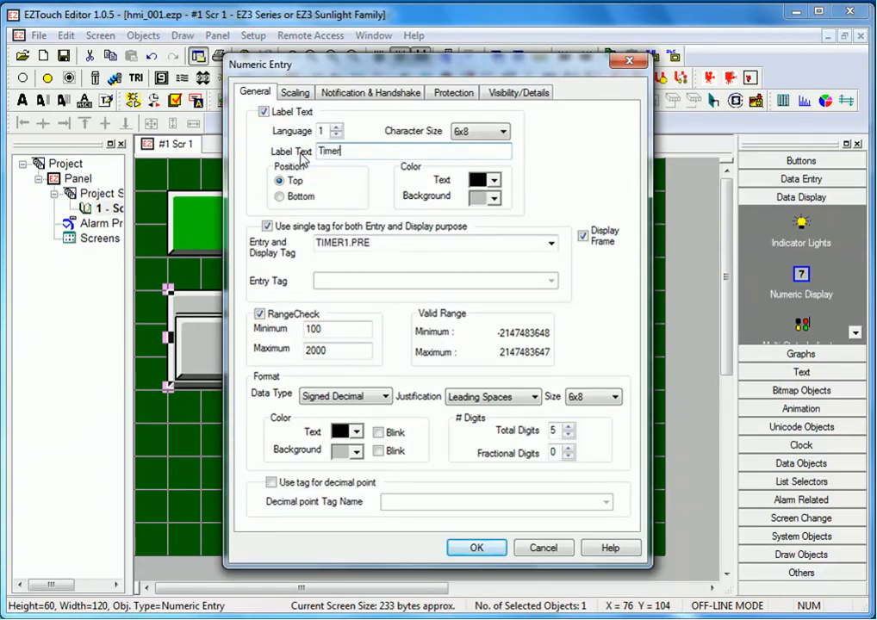
{"action": "type", "text": " 1 PRE"}
{"action": "key", "text": "Return"}
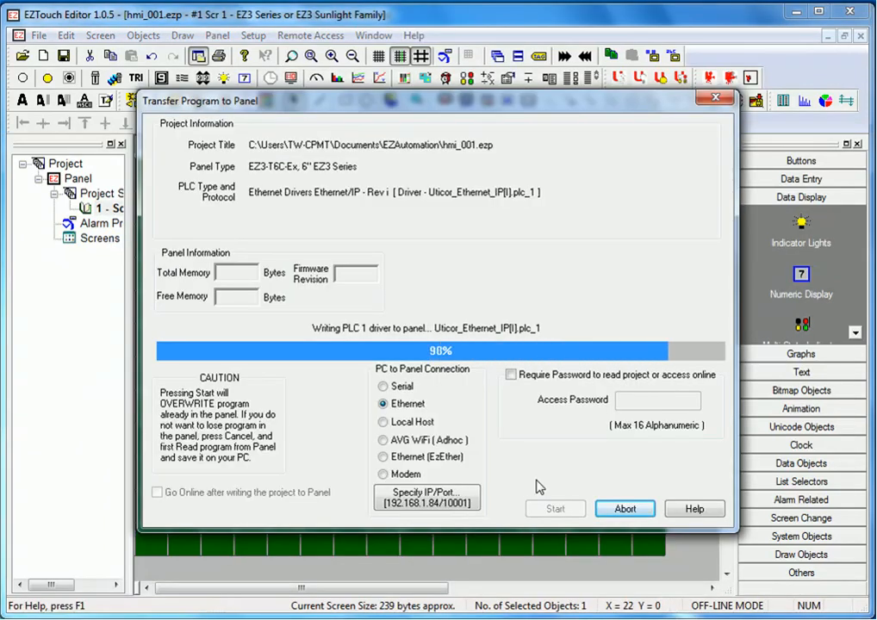
Transfer the project to the panel over Ethernet and switch to Logix Designer to check timer1's preset
{"action": "left_click", "coordinate": [618, 510]}
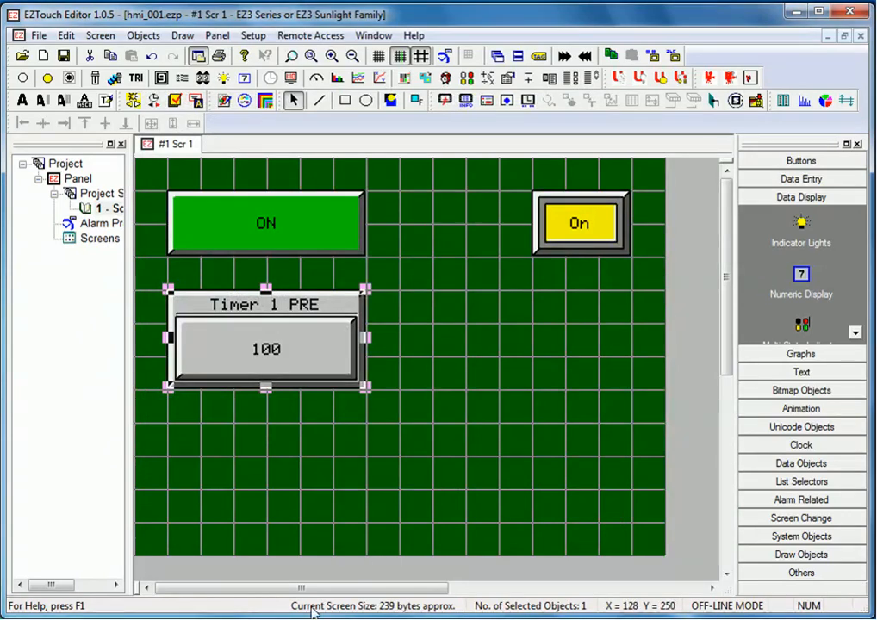
{"action": "key", "text": "alt+Tab"}
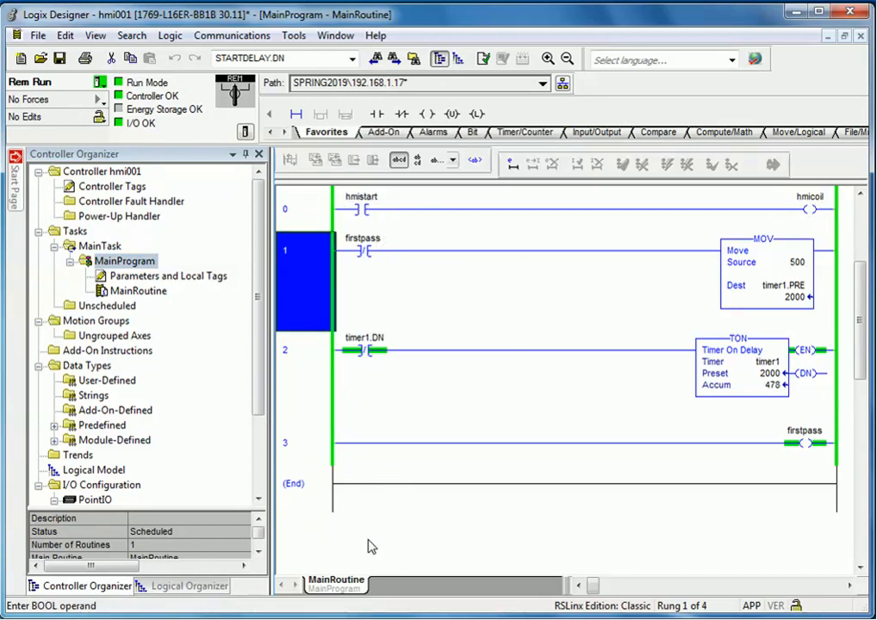
Switch back to EZTouch Editor and add a new project screen numbered 2 with the title Scr2
{"action": "left_click", "coordinate": [319, 615]}
{"action": "left_click", "coordinate": [384, 452]}
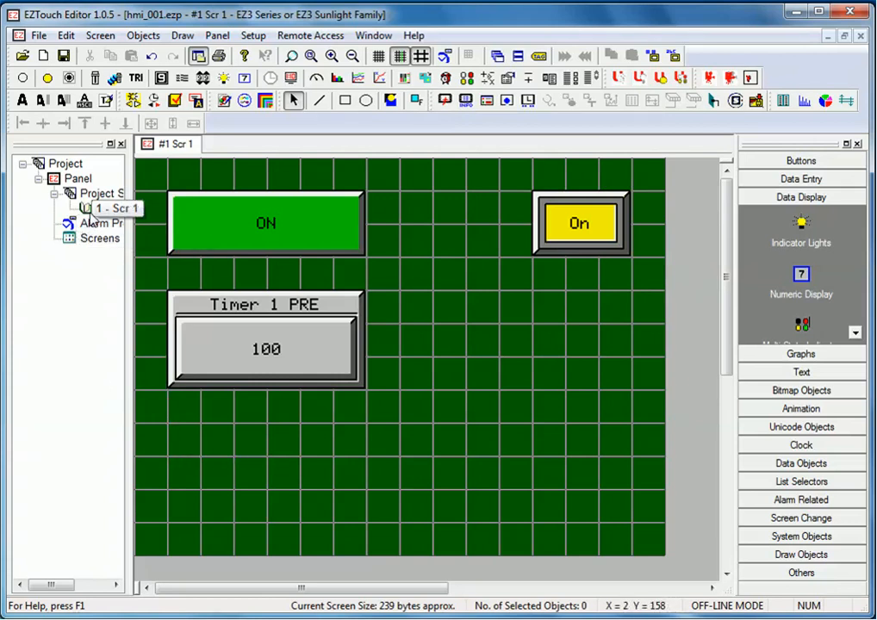
{"action": "right_click", "coordinate": [108, 192]}
{"action": "left_click", "coordinate": [142, 201]}
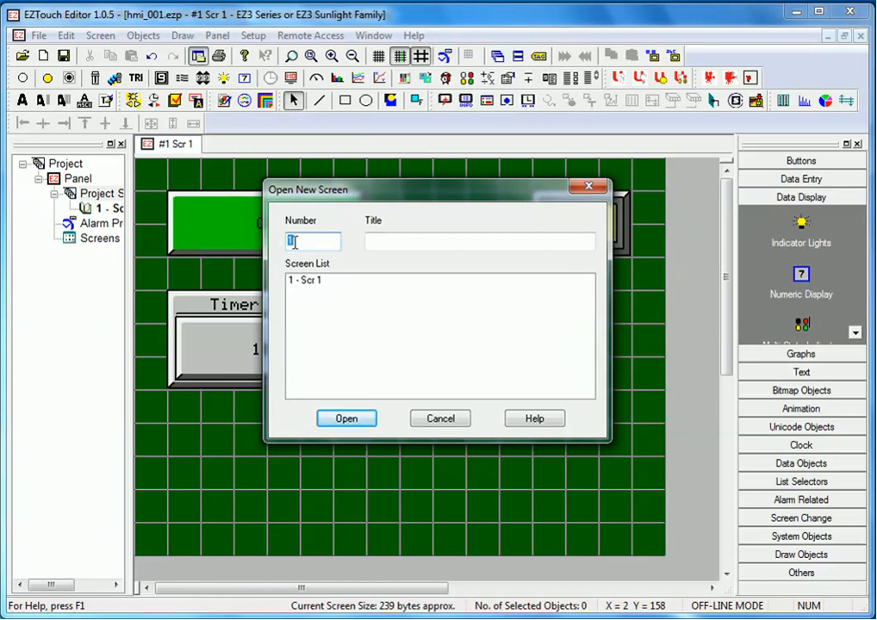
{"action": "left_click", "coordinate": [393, 242]}
{"action": "type", "text": "Scr2"}
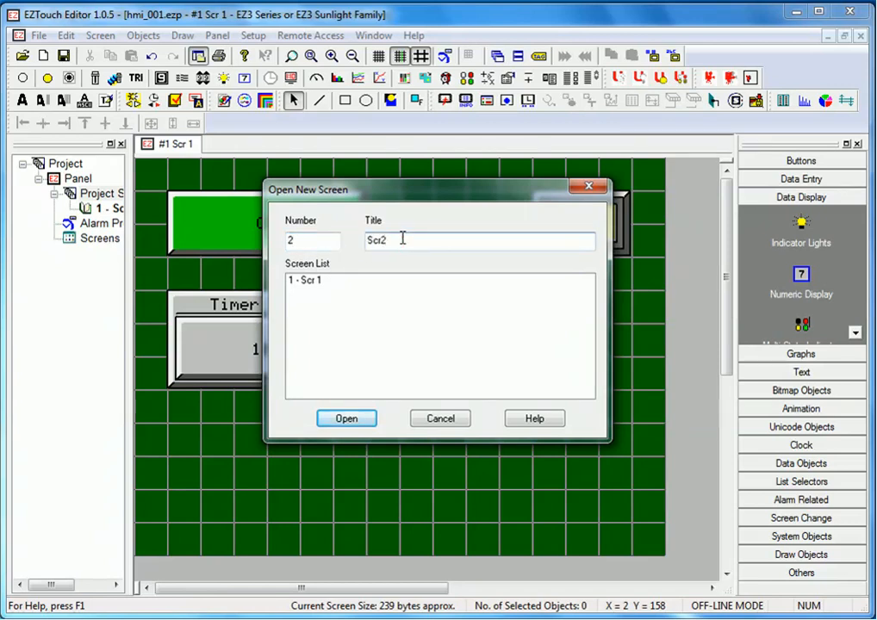
{"action": "key", "text": "Return"}
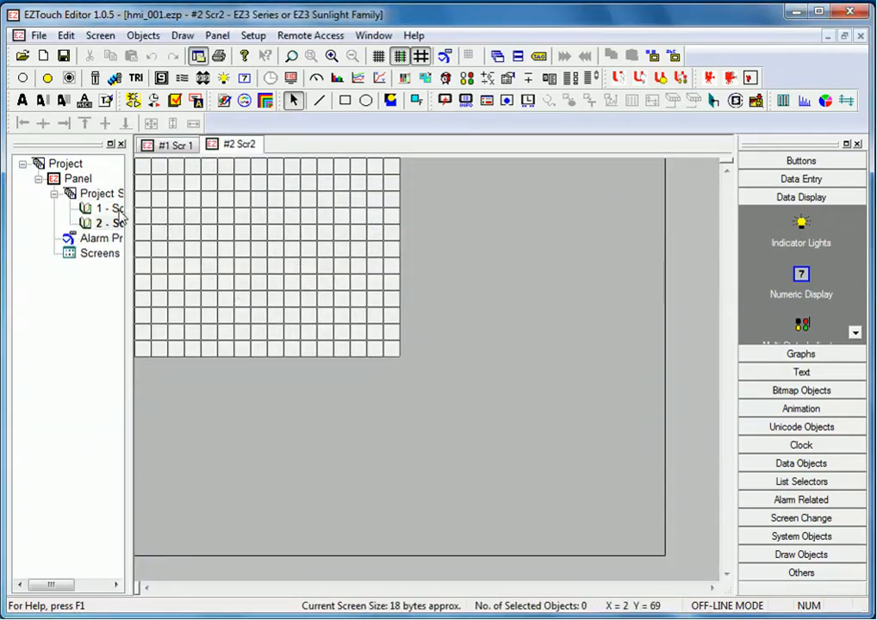
Create a Change Screen object for Scr 1 that goes to screen 2, Scr2, with the text "Screen 2"
{"action": "double_click", "coordinate": [117, 210]}
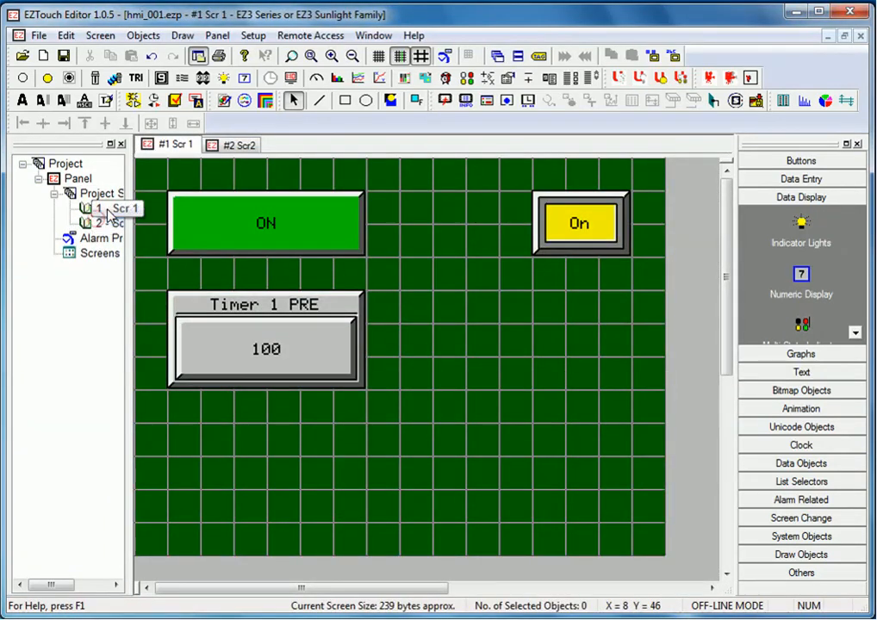
{"action": "left_click", "coordinate": [834, 518]}
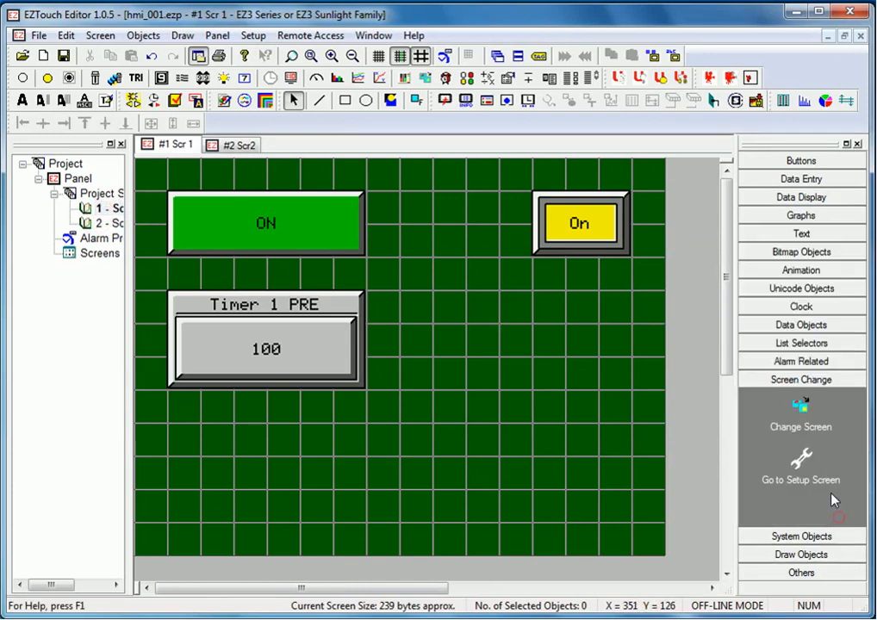
{"action": "left_click", "coordinate": [813, 420]}
{"action": "left_click", "coordinate": [646, 334]}
{"action": "left_click", "coordinate": [351, 335]}
{"action": "left_click", "coordinate": [327, 365]}
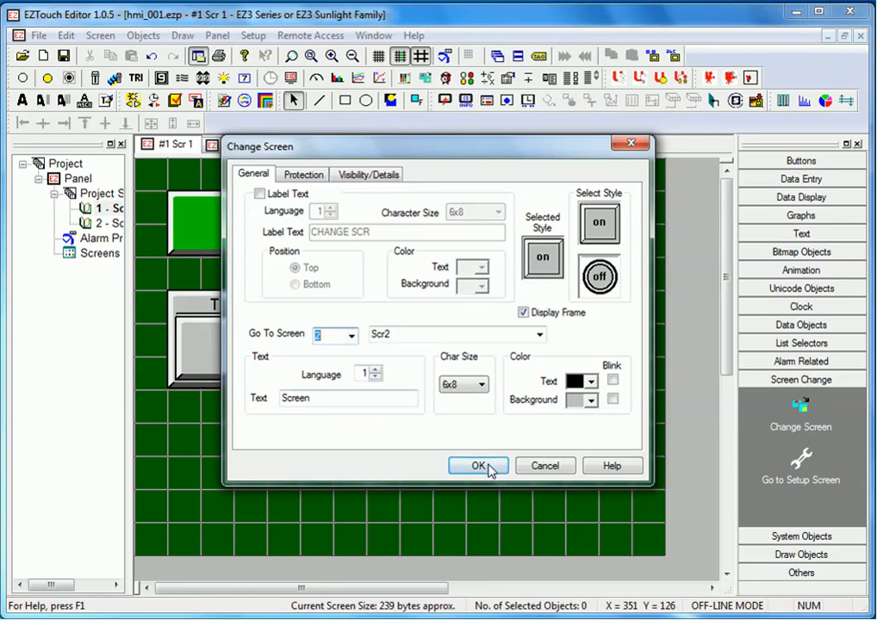
{"action": "left_click", "coordinate": [341, 400]}
{"action": "type", "text": "2"}
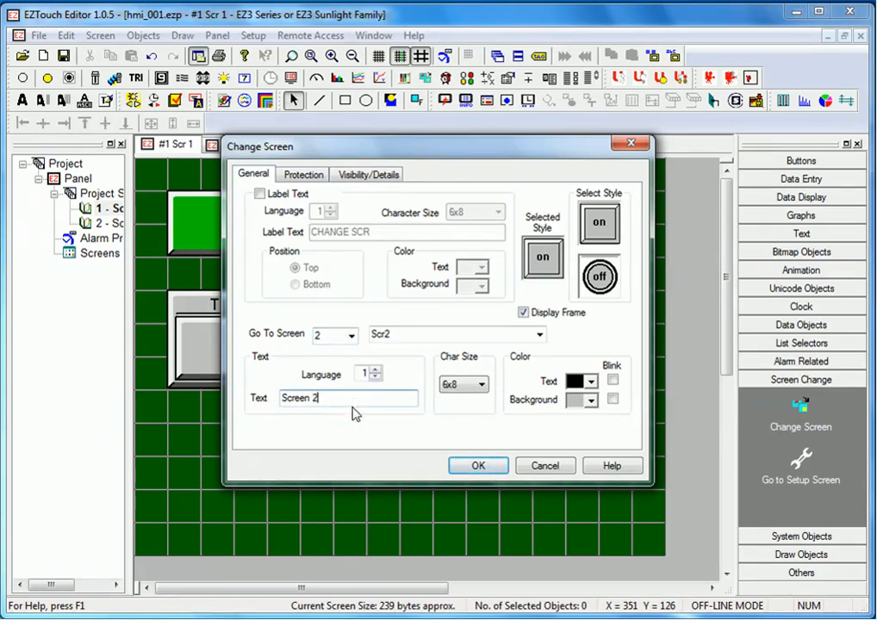
{"action": "left_click", "coordinate": [476, 465]}
Place the Screen 2 button near the lower right of Scr 1, about 160 wide by 40 high
{"action": "left_click", "coordinate": [426, 463]}
{"action": "left_click_drag", "start_coordinate": [466, 484], "coordinate": [663, 485]}
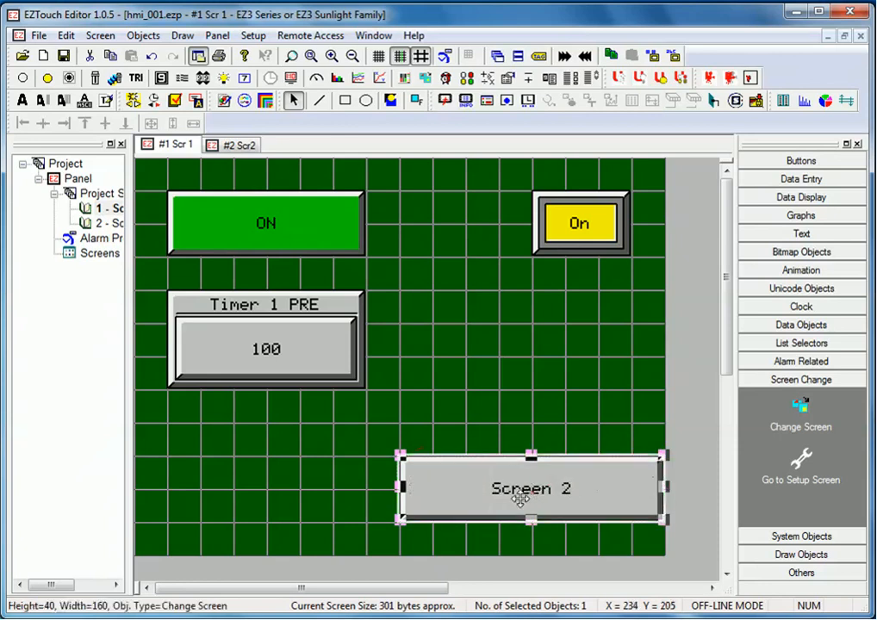
{"action": "left_click_drag", "start_coordinate": [520, 500], "coordinate": [490, 512]}
{"action": "left_click", "coordinate": [507, 441]}
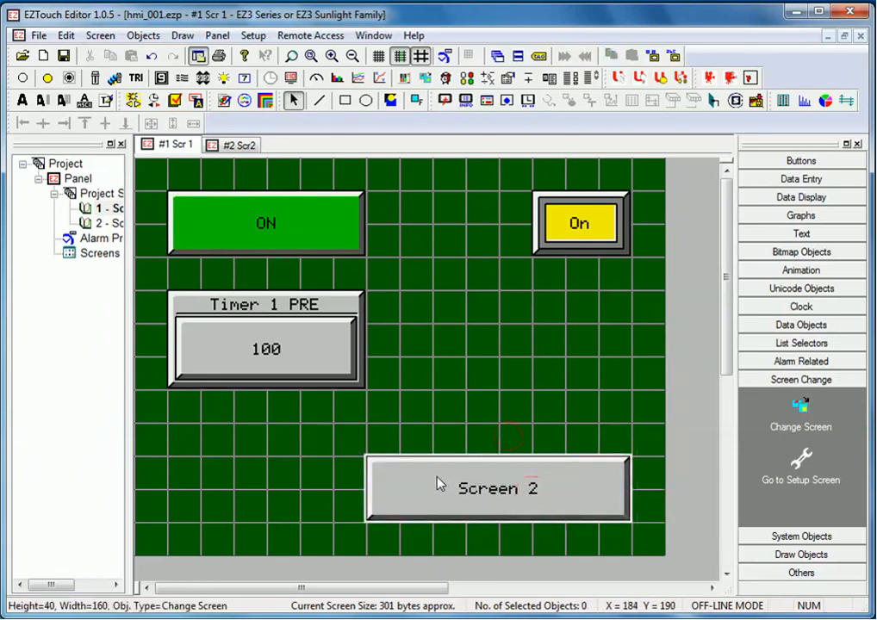
Copy the Screen 2 button from Scr 1 onto Scr2, near the lower right of its drawing area
{"action": "left_click", "coordinate": [466, 484]}
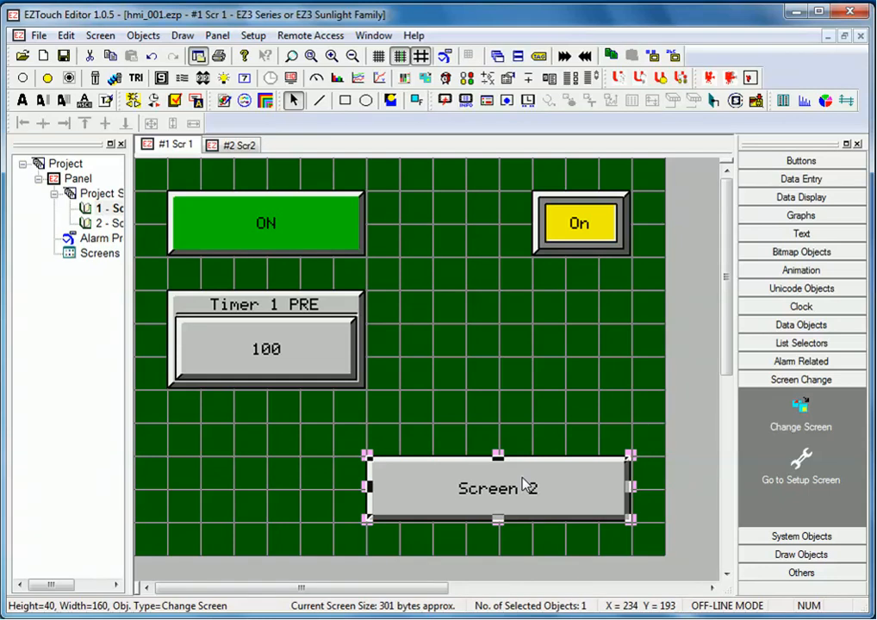
{"action": "double_click", "coordinate": [108, 224]}
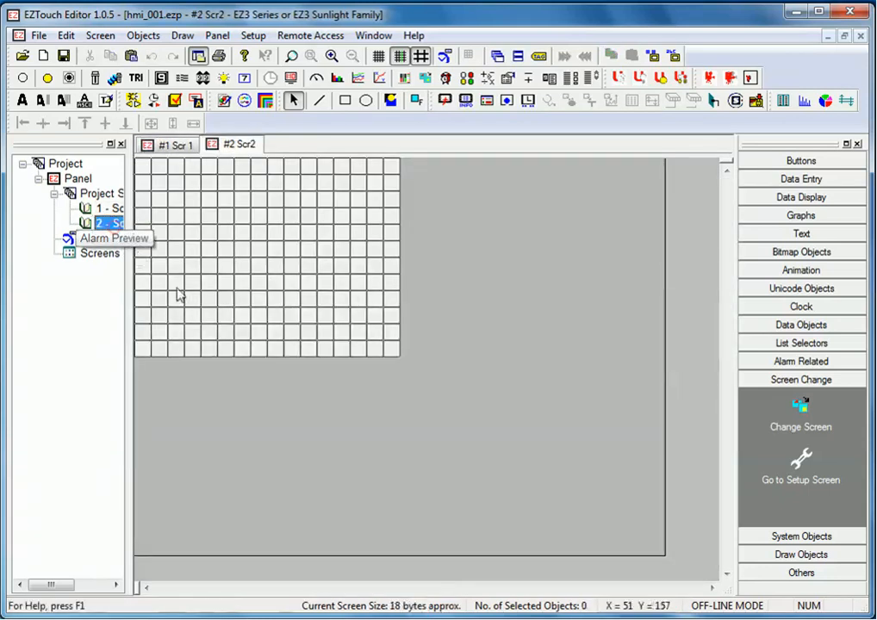
{"action": "left_click", "coordinate": [304, 330]}
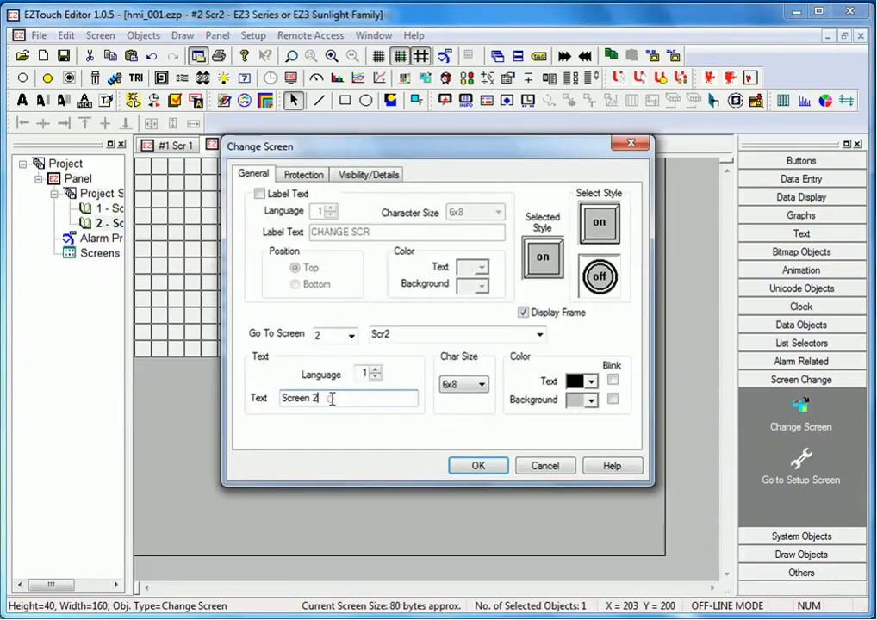
Change the copied button on Scr2 to go to screen 1, Scr 1, with the text "Screen 1"
{"action": "key", "text": "BackSpace"}
{"action": "type", "text": "1"}
{"action": "left_click", "coordinate": [351, 336]}
{"action": "left_click", "coordinate": [334, 349]}
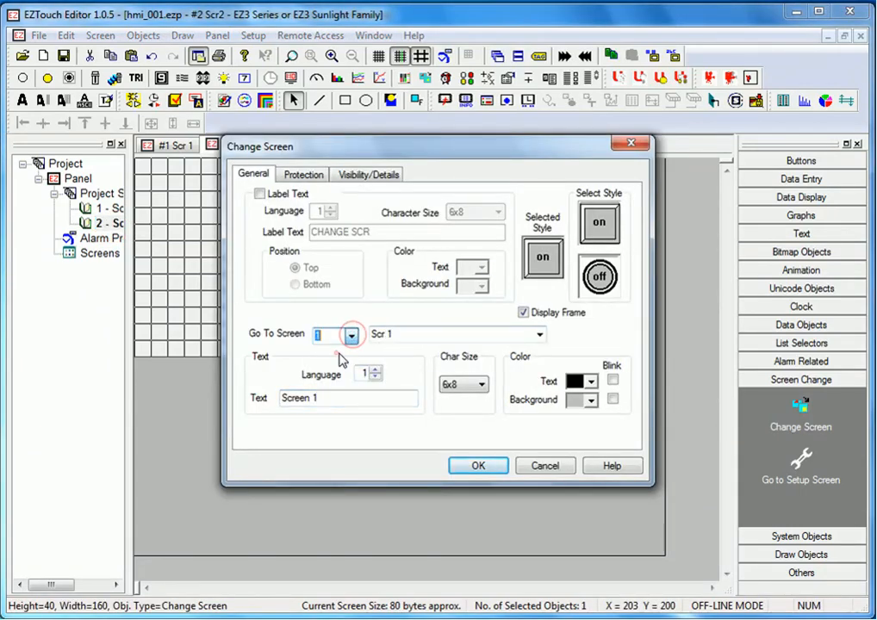
{"action": "left_click", "coordinate": [476, 466]}
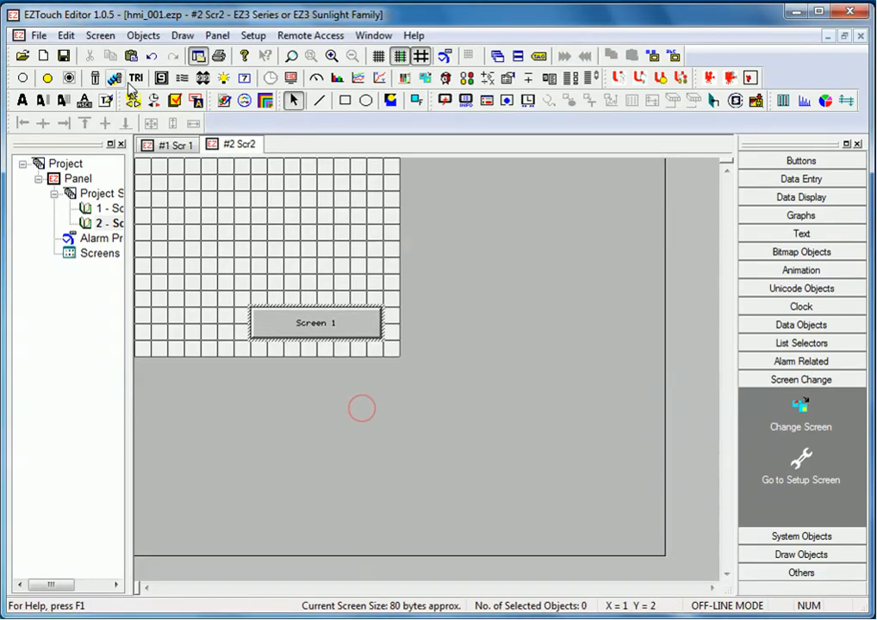
Transfer the updated two-screen project to the panel over Ethernet and close the transfer dialog
{"action": "left_click", "coordinate": [445, 100]}
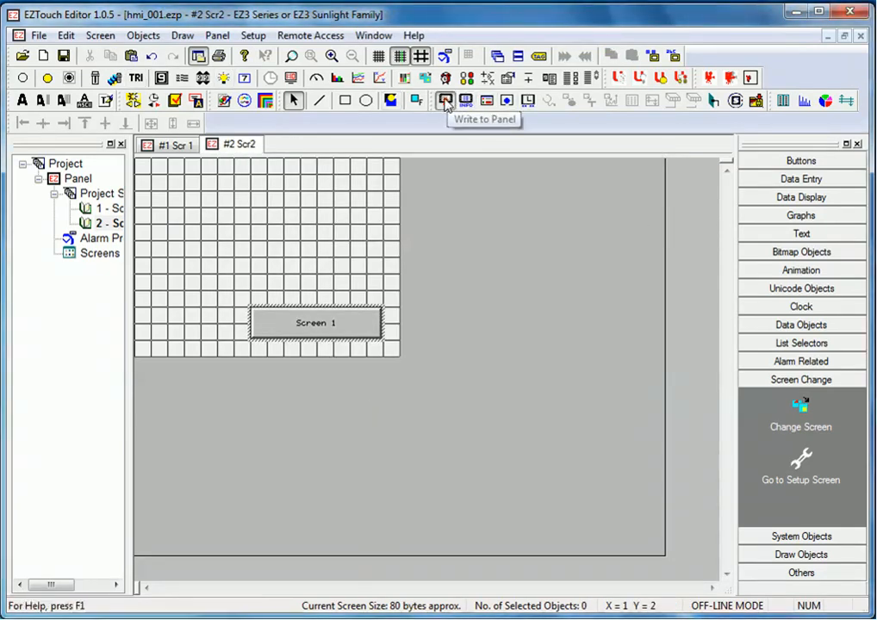
{"action": "left_click", "coordinate": [551, 508]}
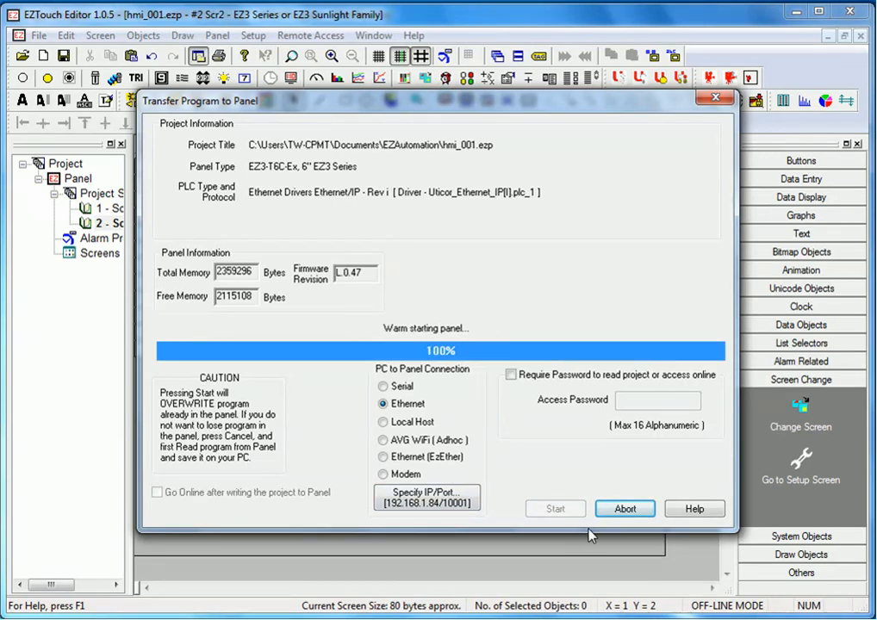
{"action": "left_click", "coordinate": [621, 509]}
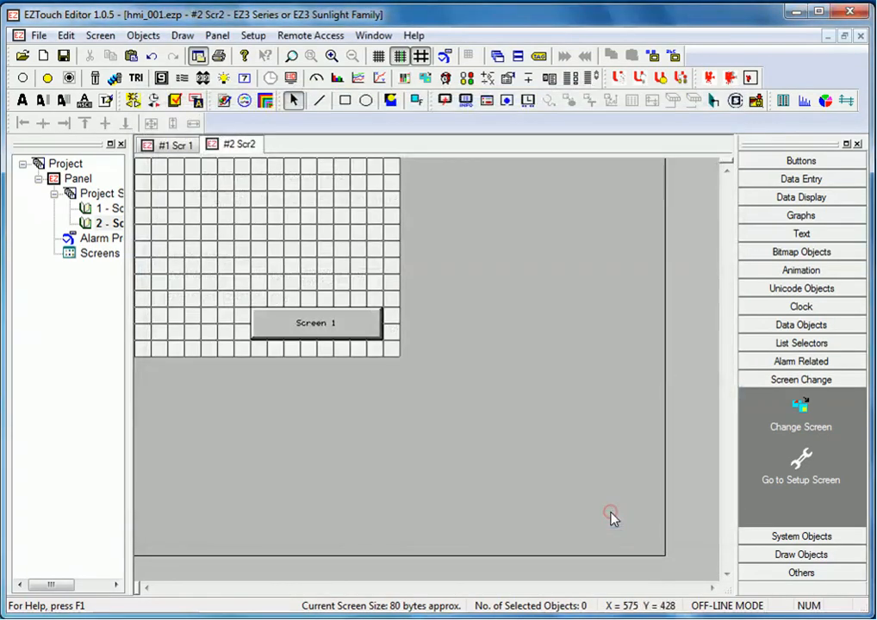
Simulate the project and test the navigation back and forth with the Screen 1 and Screen 2 buttons
{"action": "right_click", "coordinate": [327, 272]}
{"action": "left_click", "coordinate": [363, 241]}
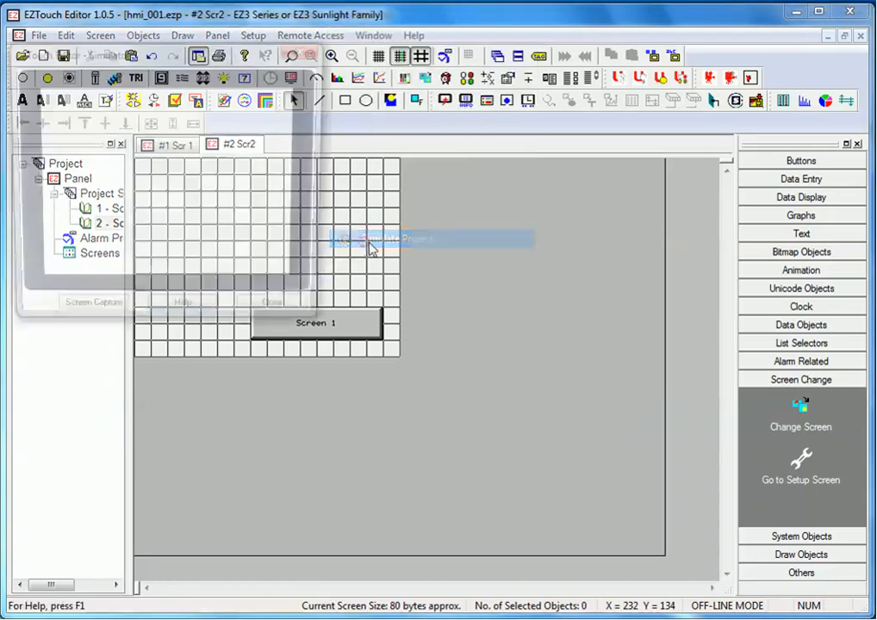
{"action": "left_click", "coordinate": [256, 251]}
{"action": "left_click", "coordinate": [266, 254]}
{"action": "left_click", "coordinate": [250, 257]}
{"action": "left_click", "coordinate": [248, 256]}
{"action": "left_click", "coordinate": [248, 255]}
{"action": "left_click", "coordinate": [168, 247]}
Enter 360 for Timer 1 PRE in the simulator, test the Screen 2 button again and close the simulator
{"action": "left_click", "coordinate": [131, 190]}
{"action": "left_click", "coordinate": [117, 169]}
{"action": "left_click", "coordinate": [115, 138]}
{"action": "left_click", "coordinate": [61, 203]}
{"action": "left_click", "coordinate": [271, 237]}
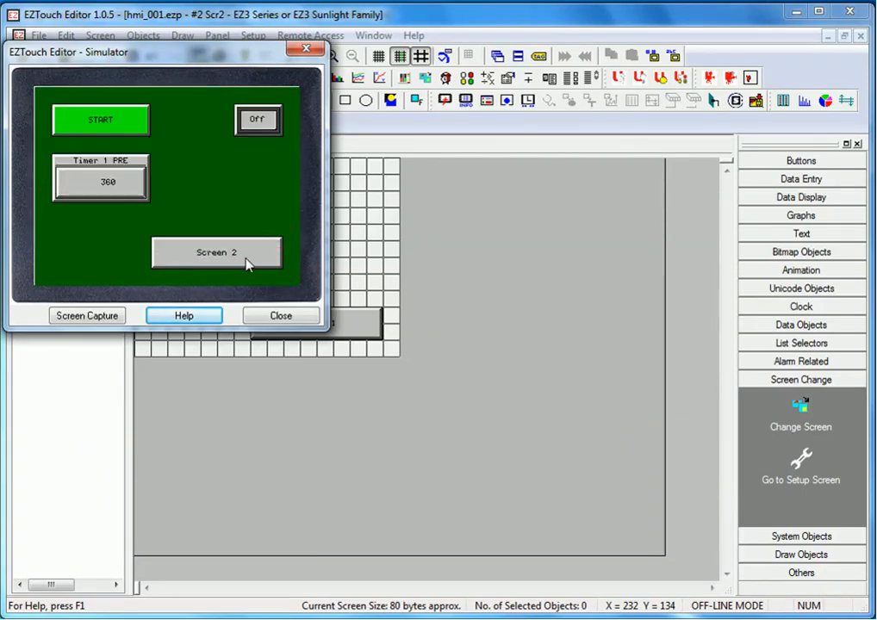
{"action": "left_click", "coordinate": [246, 257]}
{"action": "left_click", "coordinate": [274, 317]}
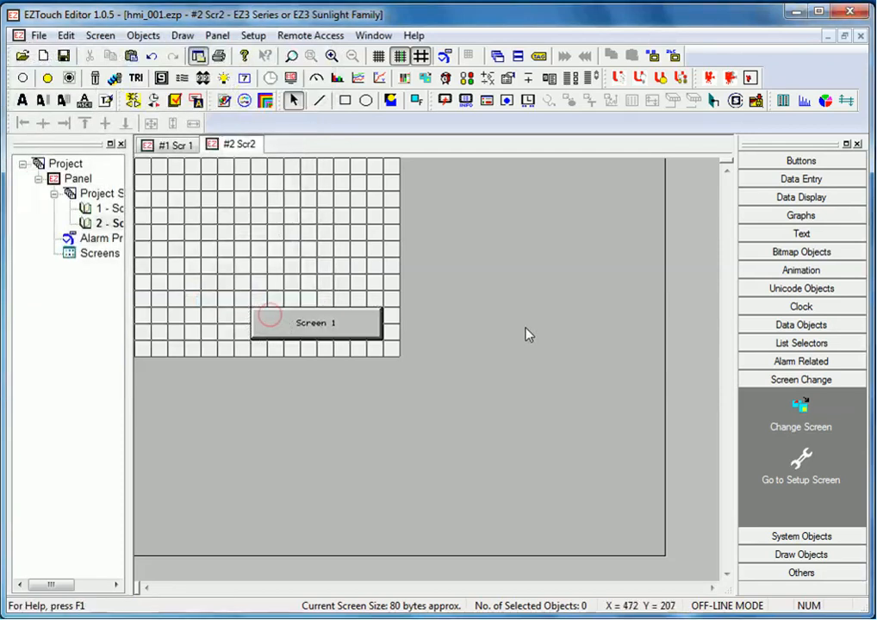
Check the ladder in Logix Designer, return to Scr 1 in EZTouch Editor and open the tag database for review
{"action": "left_click", "coordinate": [523, 328]}
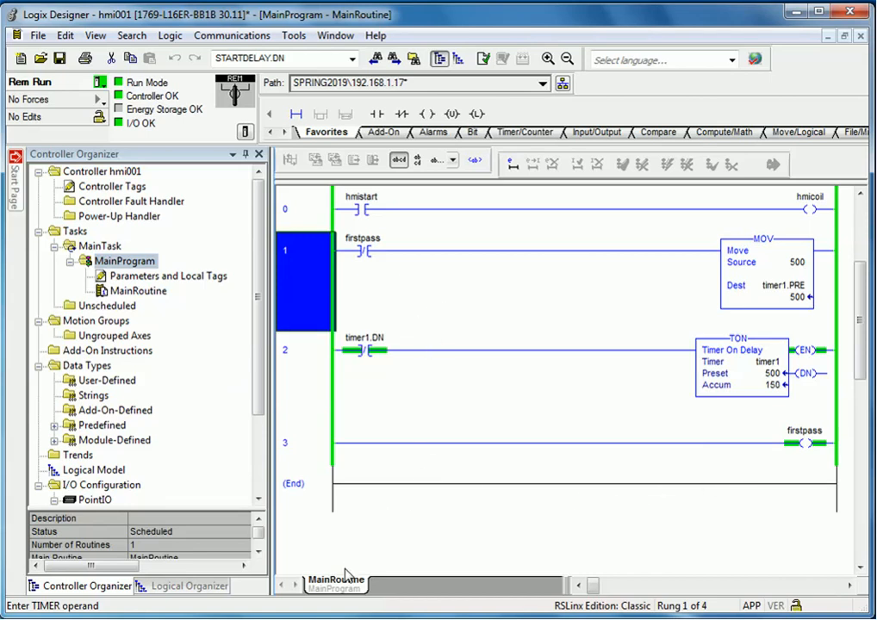
{"action": "left_click", "coordinate": [325, 617]}
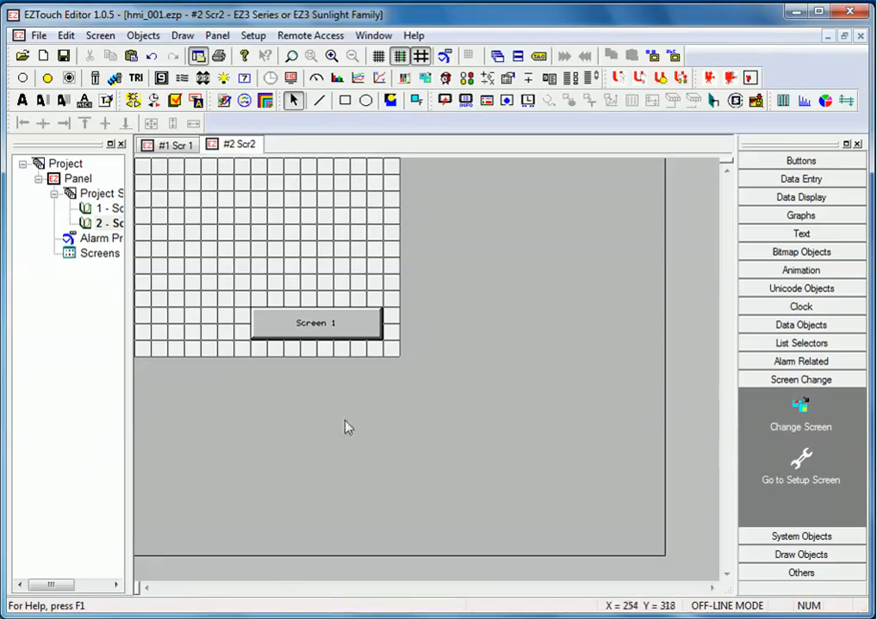
{"action": "double_click", "coordinate": [103, 208]}
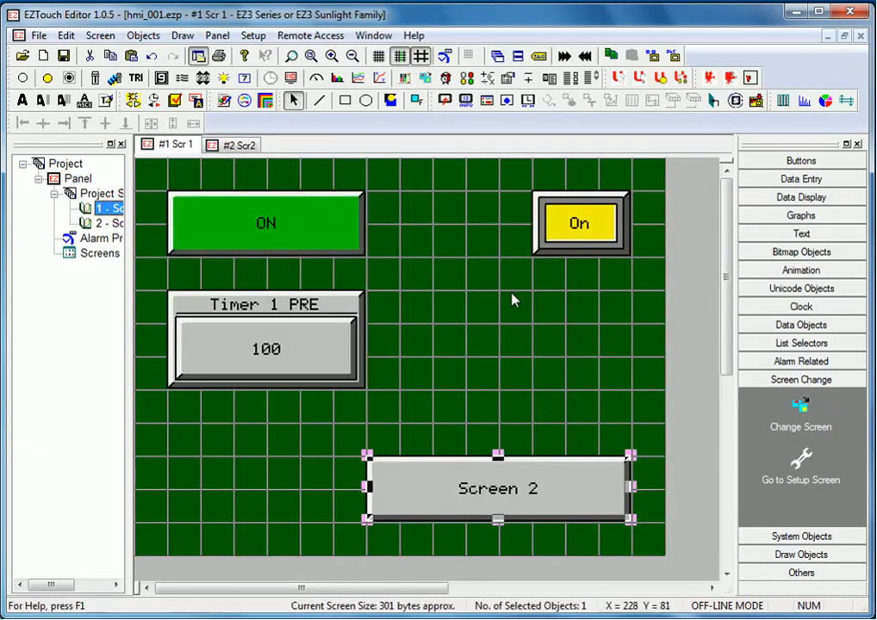
{"action": "left_click", "coordinate": [257, 38]}
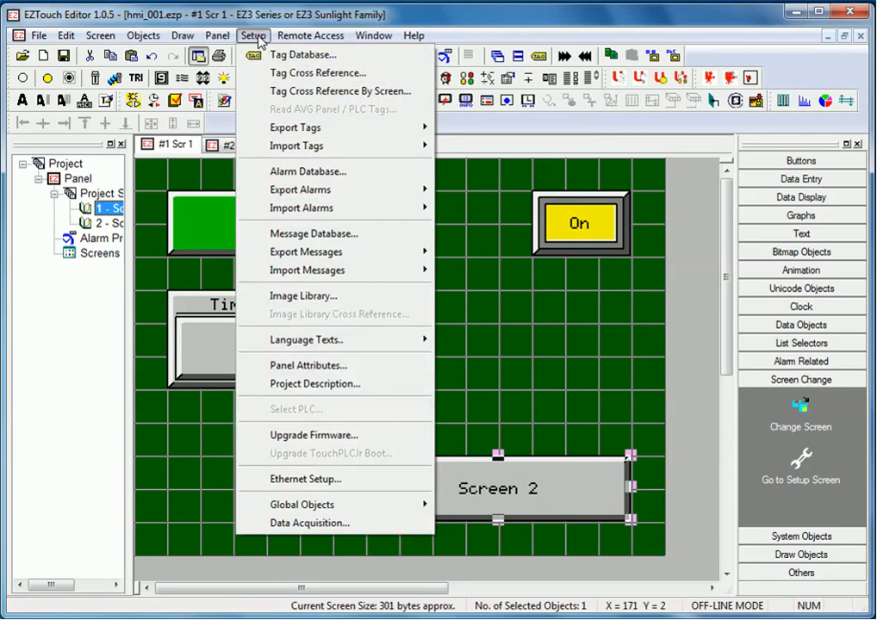
{"action": "left_click", "coordinate": [297, 54]}
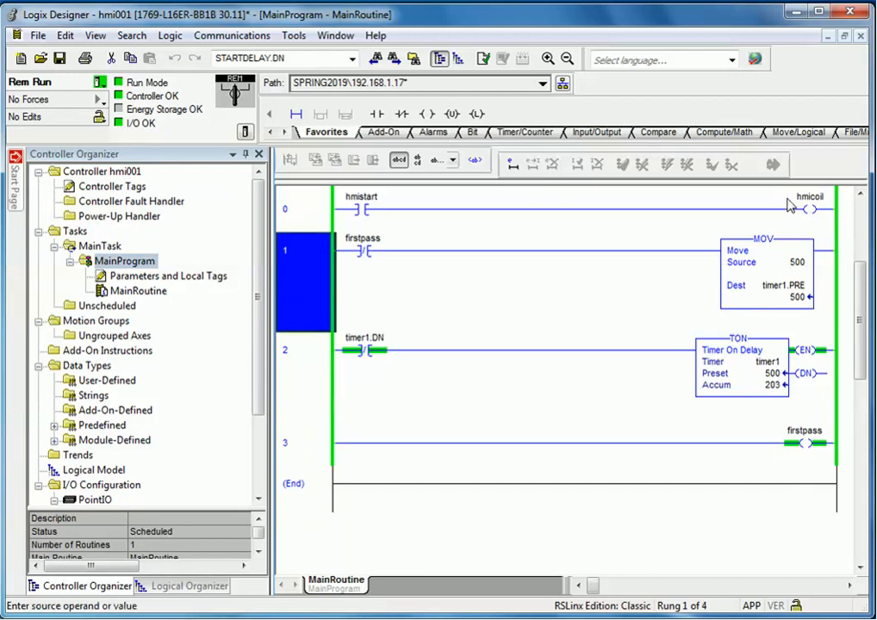
In Logix Designer, edit rung 0 online and add a branch around hmicoil containing an output coil named output0
{"action": "left_click", "coordinate": [813, 202]}
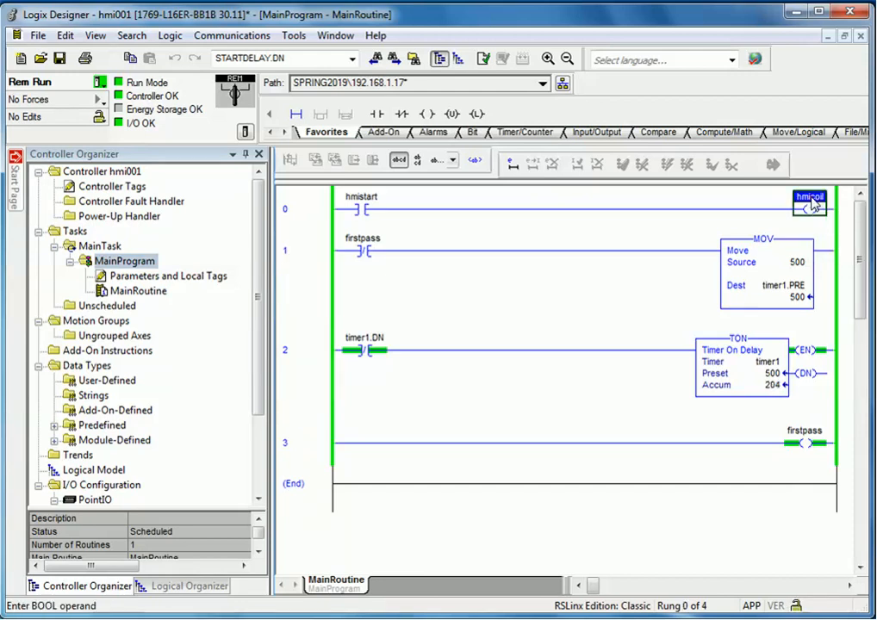
{"action": "left_click", "coordinate": [305, 209]}
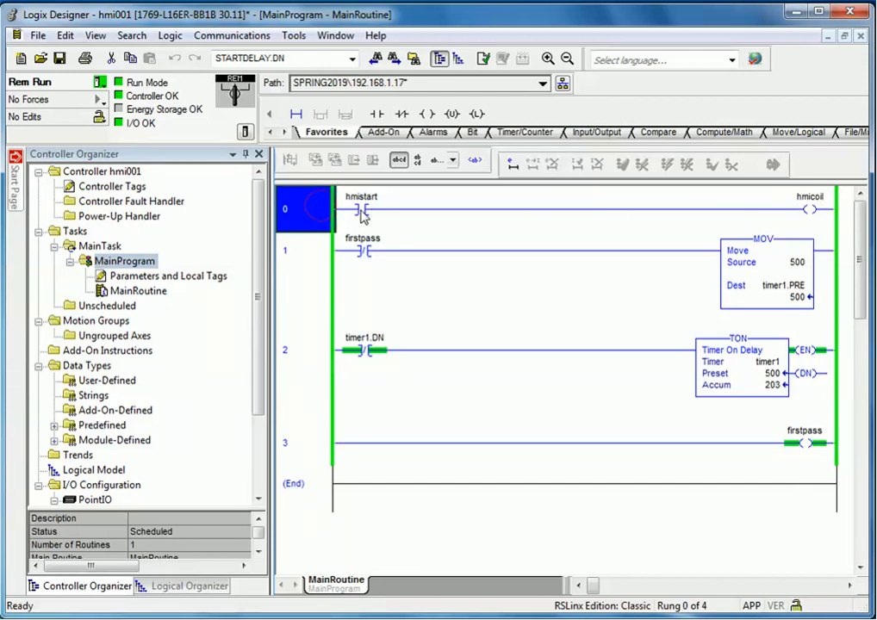
{"action": "key", "text": "ctrl+c"}
{"action": "key", "text": "ctrl+v"}
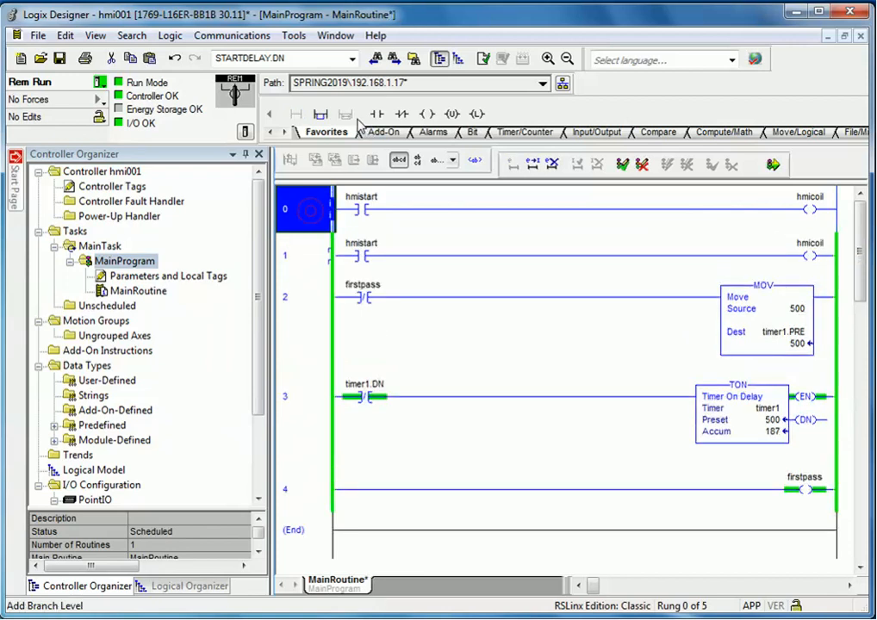
{"action": "mouse_move", "coordinate": [319, 113]}
{"action": "left_mouse_down"}
{"action": "mouse_move", "coordinate": [415, 220]}
{"action": "mouse_move", "coordinate": [753, 217]}
{"action": "mouse_move", "coordinate": [823, 207]}
{"action": "left_mouse_up"}
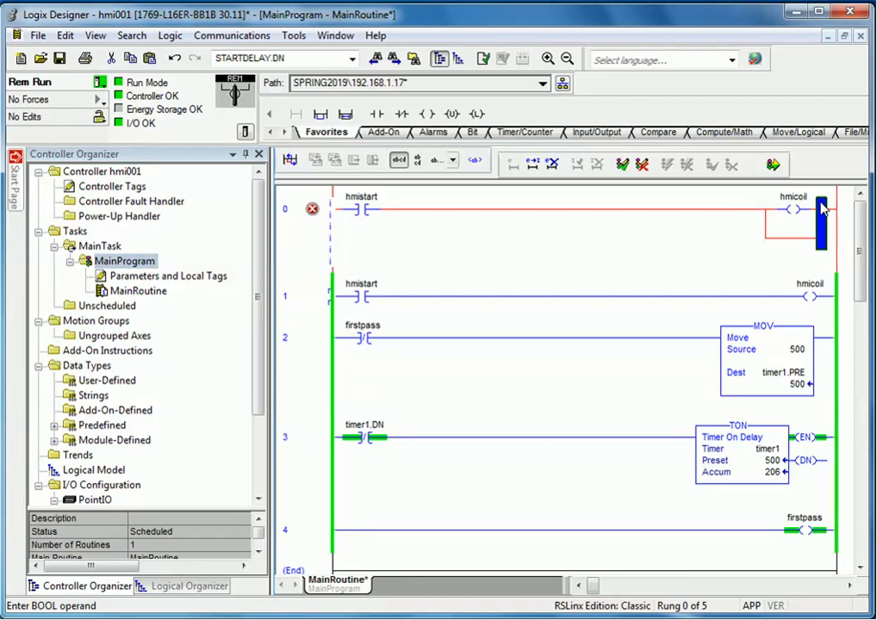
{"action": "type", "text": "eoutput0"}
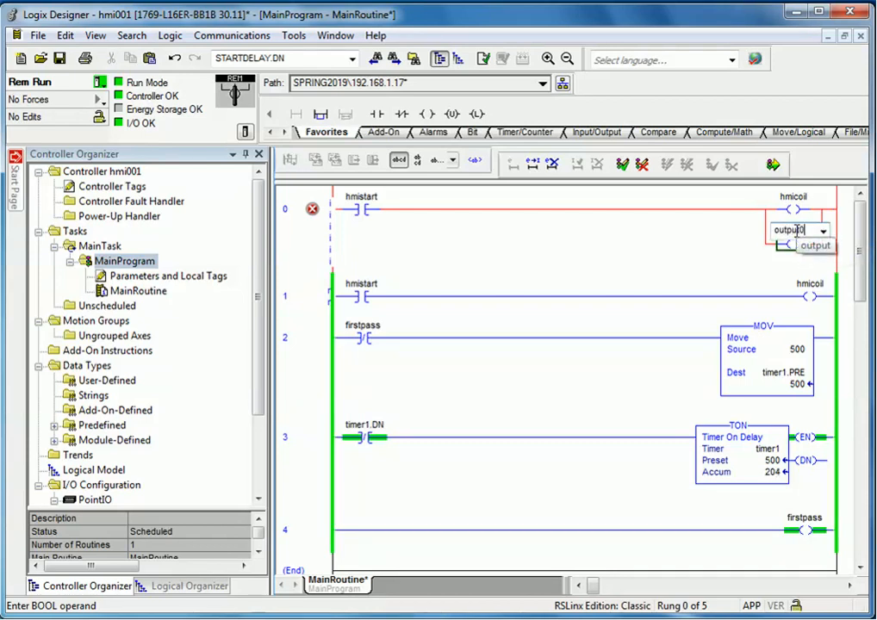
{"action": "key", "text": "Return"}
Create the tag output0 as an alias for Local:1:O.Data.0
{"action": "right_click", "coordinate": [790, 233]}
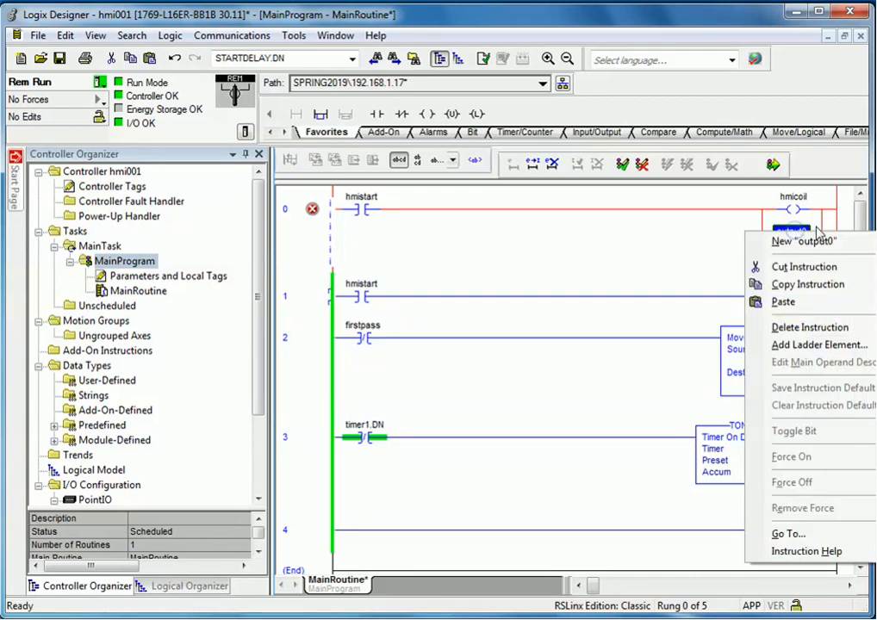
{"action": "left_click", "coordinate": [784, 241]}
{"action": "left_click", "coordinate": [427, 266]}
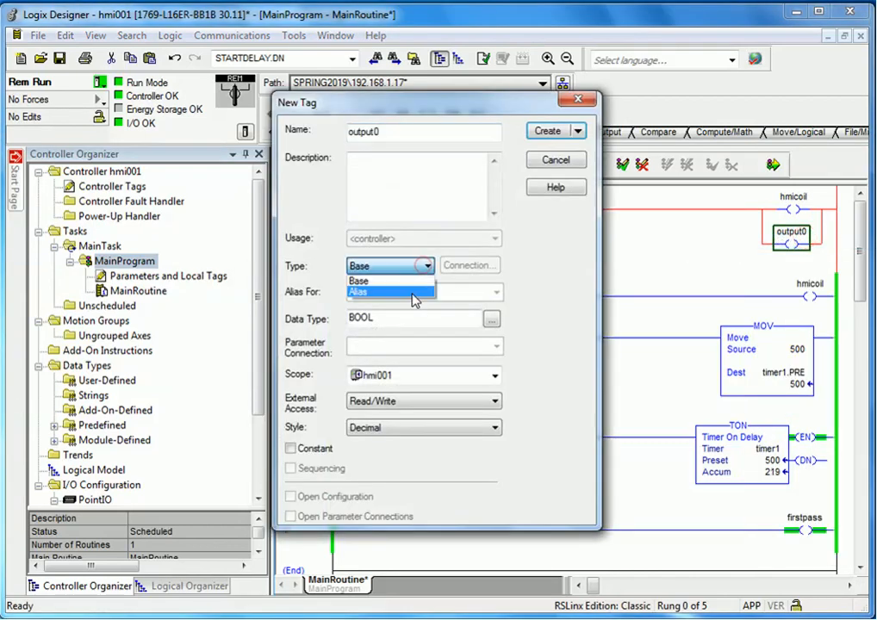
{"action": "left_click", "coordinate": [366, 292]}
{"action": "left_click", "coordinate": [497, 292]}
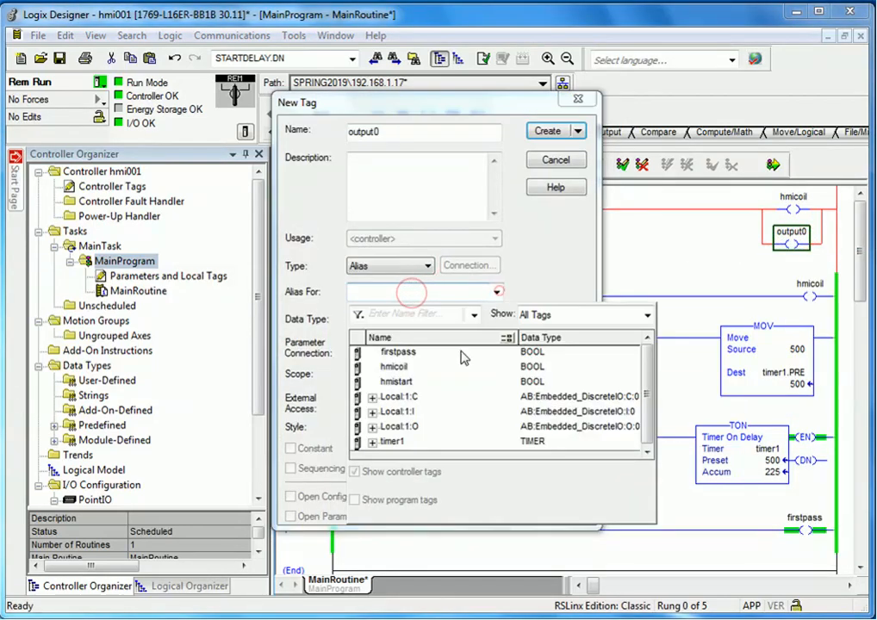
{"action": "left_click", "coordinate": [372, 427]}
{"action": "left_click", "coordinate": [405, 428]}
{"action": "left_click", "coordinate": [512, 427]}
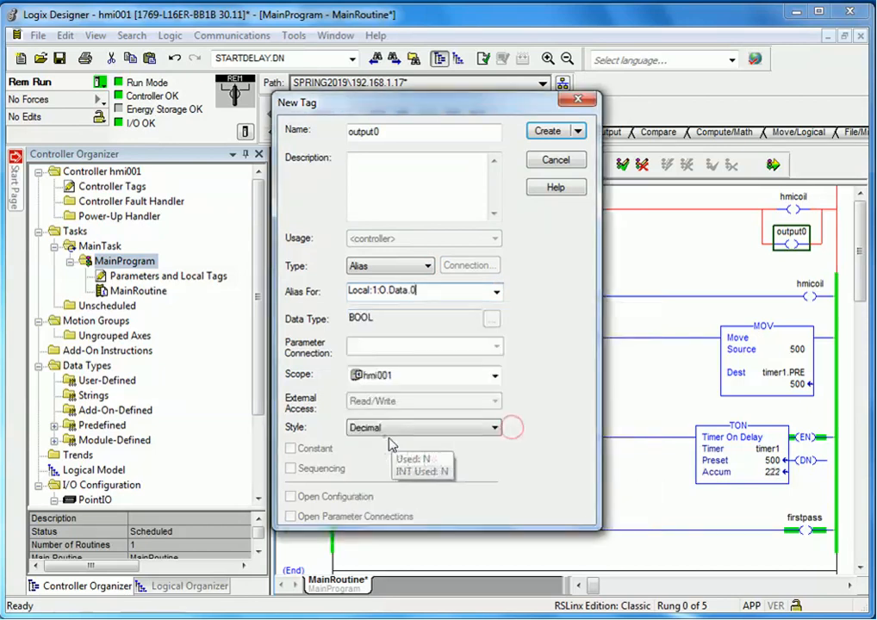
{"action": "left_click", "coordinate": [546, 132]}
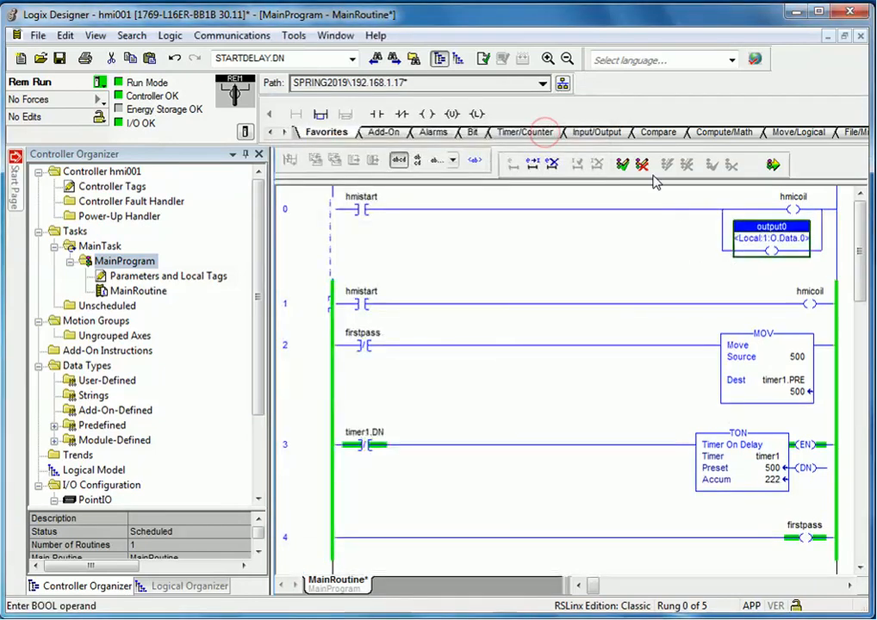
Finalize all edits in MainProgram, then switch to EZTouch Editor and close the tag database without changes
{"action": "left_click", "coordinate": [772, 164]}
{"action": "left_click", "coordinate": [342, 500]}
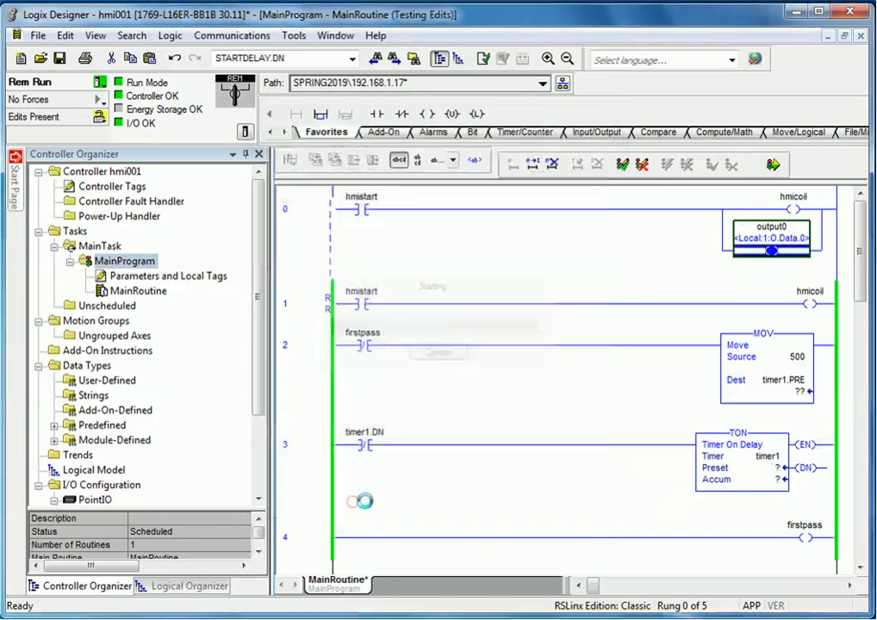
{"action": "left_click", "coordinate": [377, 487]}
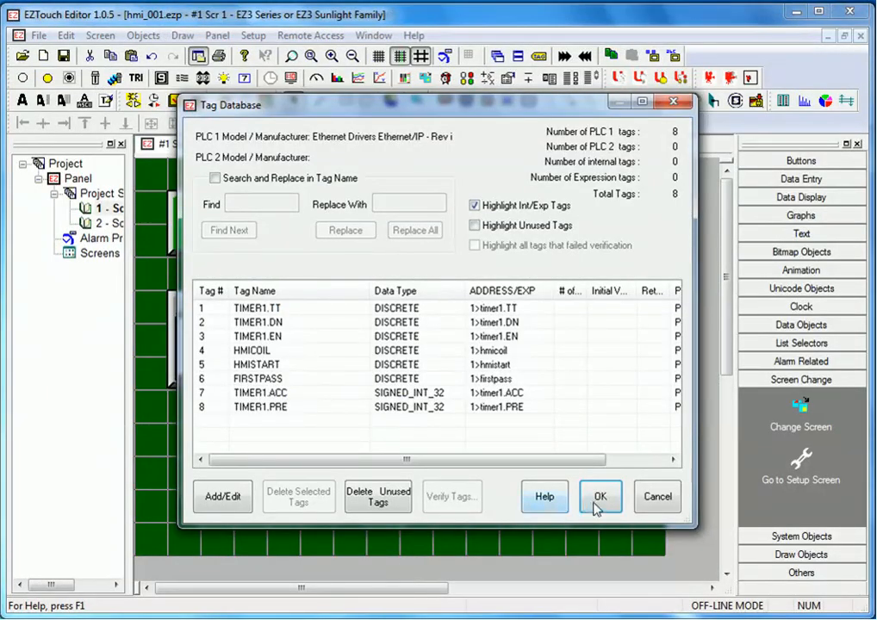
{"action": "left_click", "coordinate": [647, 498]}
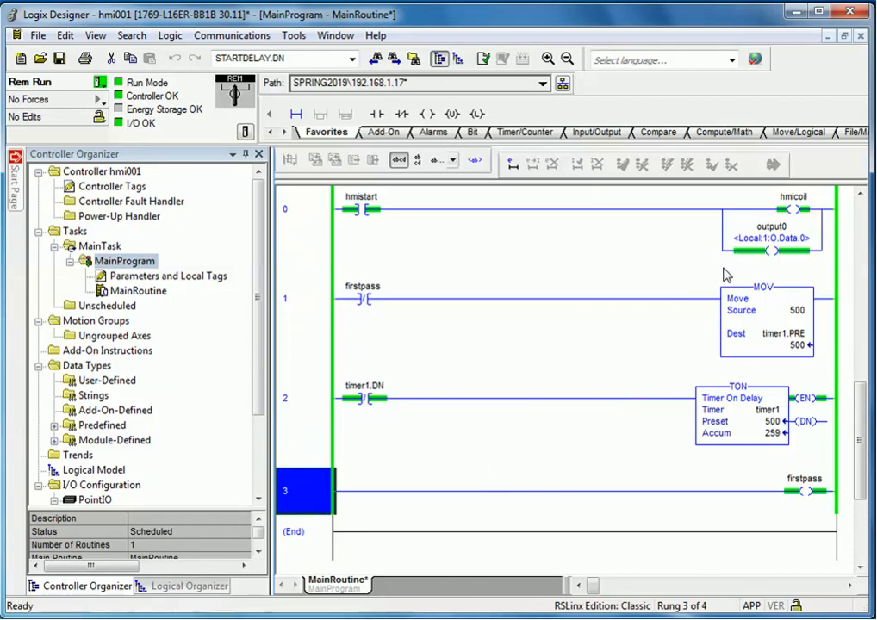
In Logix Designer, export all tags and logic comments to hmi001-Tags on TINY (G:), replacing the existing file and applying pending edits
{"action": "left_click", "coordinate": [294, 35]}
{"action": "left_click", "coordinate": [490, 141]}
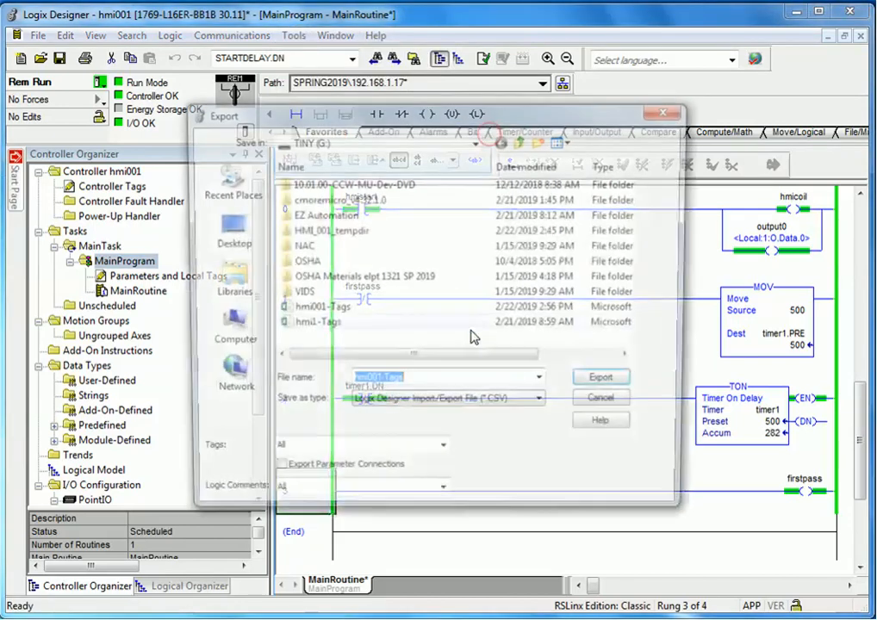
{"action": "left_click", "coordinate": [341, 308]}
{"action": "left_click", "coordinate": [616, 382]}
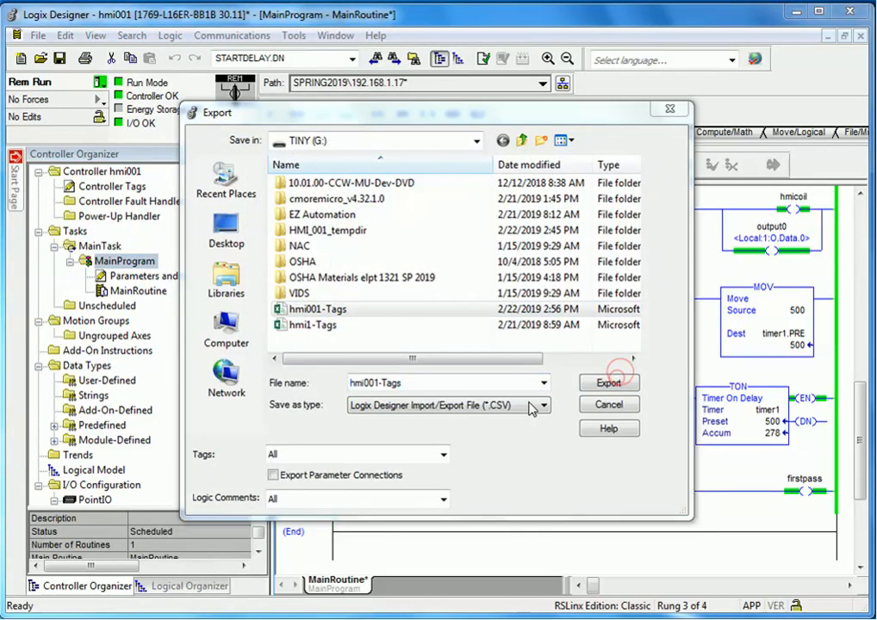
{"action": "left_click", "coordinate": [472, 354]}
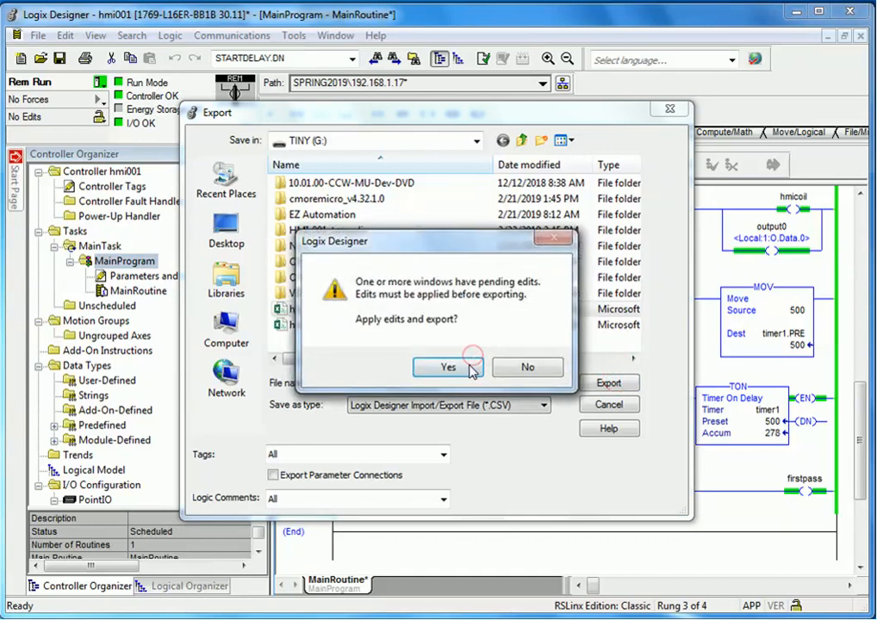
{"action": "left_click", "coordinate": [470, 369]}
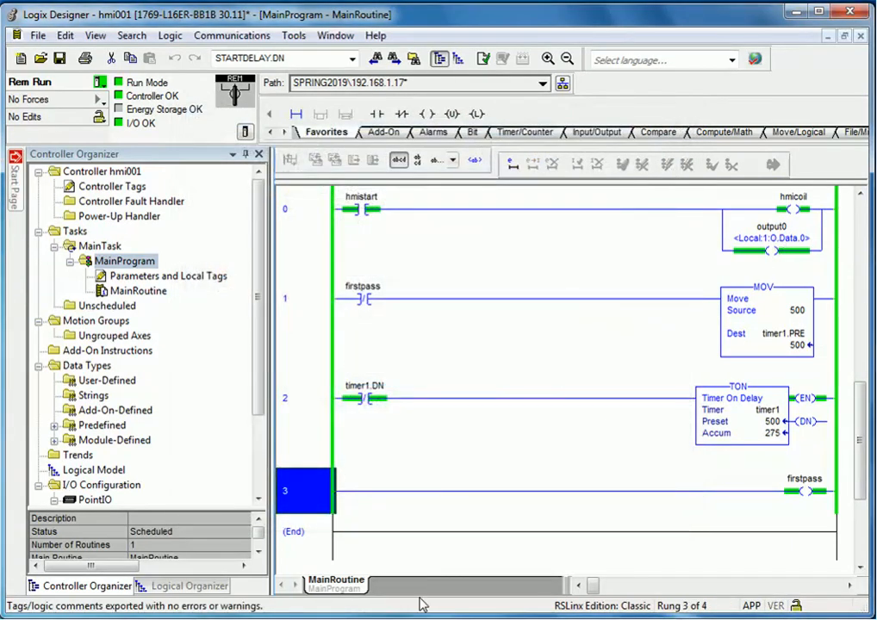
Switch to EZTouch Editor, import the ControlLogix tags from the exported hmi001-Tags CSV file, and dismiss the error log without saving it
{"action": "left_click", "coordinate": [420, 604]}
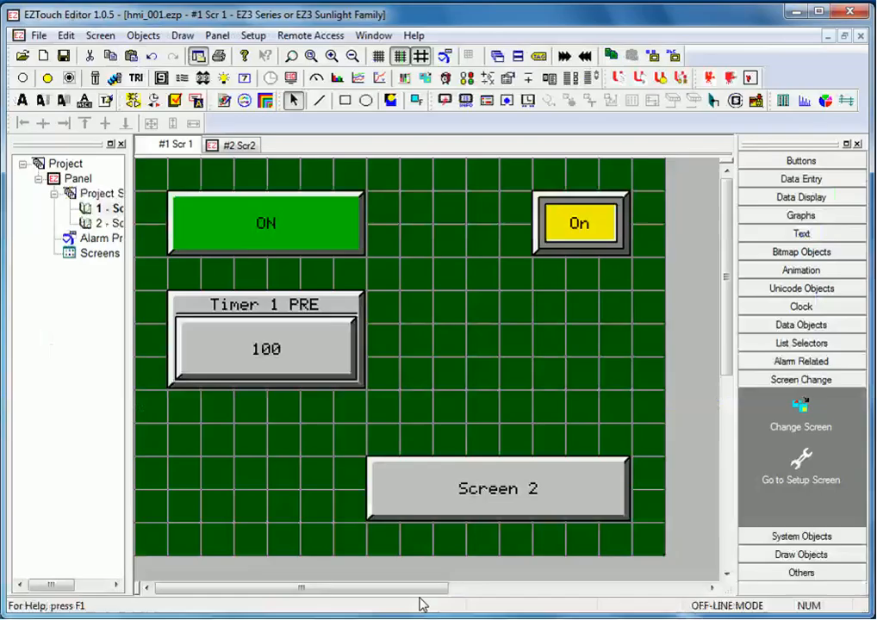
{"action": "left_click", "coordinate": [253, 35]}
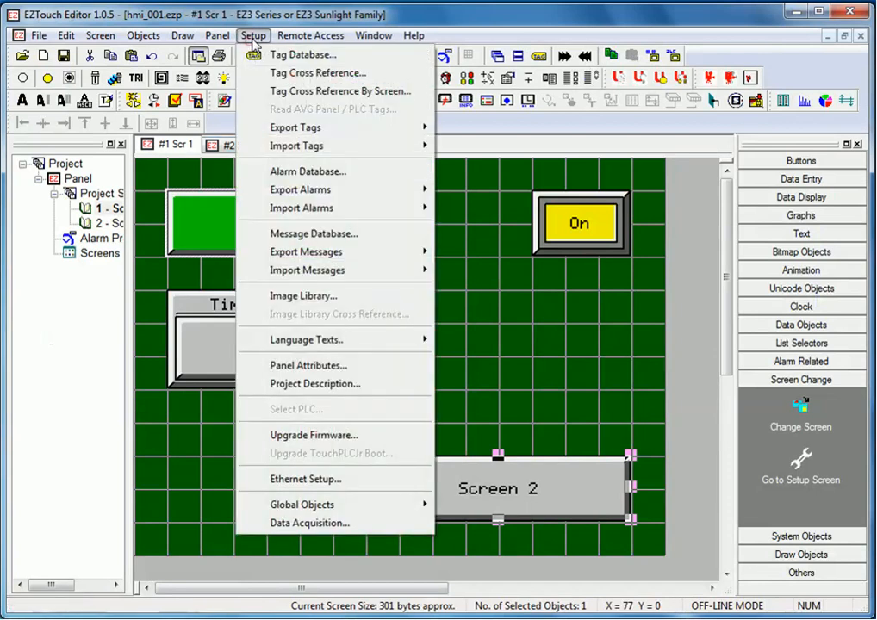
{"action": "mouse_move", "coordinate": [300, 149]}
{"action": "left_click", "coordinate": [645, 182]}
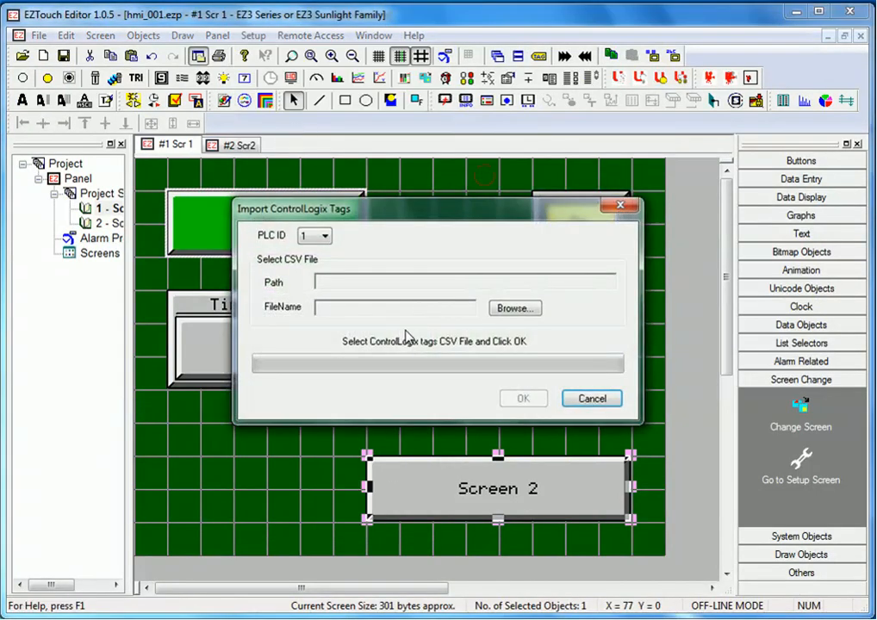
{"action": "left_click", "coordinate": [492, 312]}
{"action": "left_click", "coordinate": [362, 355]}
{"action": "double_click", "coordinate": [362, 355]}
{"action": "left_click", "coordinate": [516, 402]}
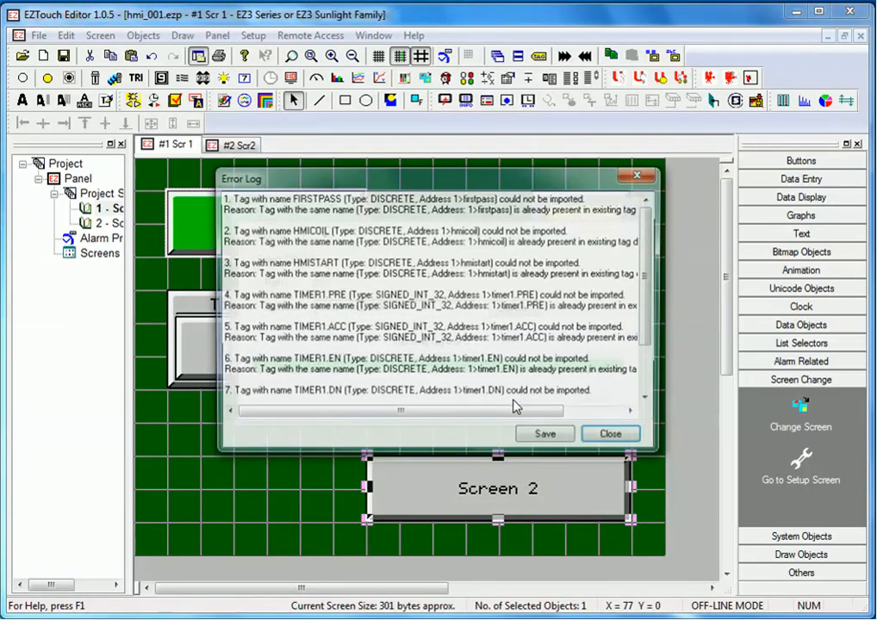
{"action": "left_click", "coordinate": [587, 432]}
Check the project's tag database for the output0 tag and close it without changes
{"action": "left_click", "coordinate": [253, 35]}
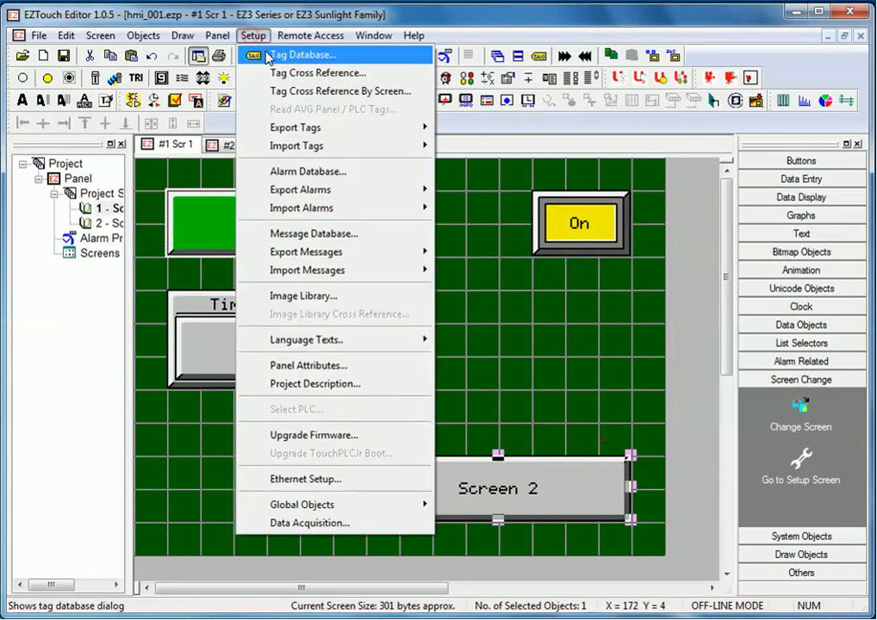
{"action": "left_click", "coordinate": [267, 55]}
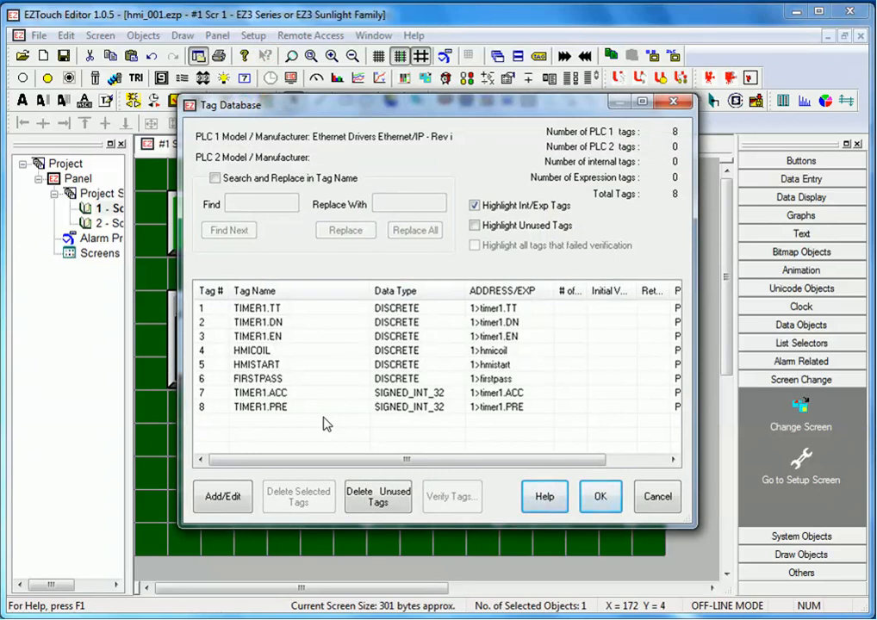
{"action": "left_click", "coordinate": [654, 498]}
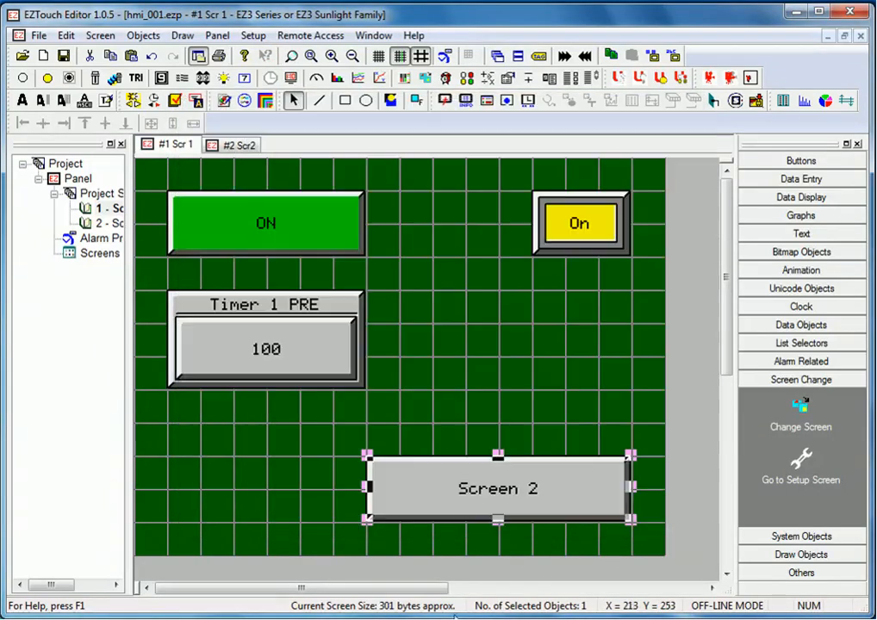
In Logix Designer, edit rung 0 online to move output0 in series after hmicoil and delete the empty branch
{"action": "left_click", "coordinate": [455, 618]}
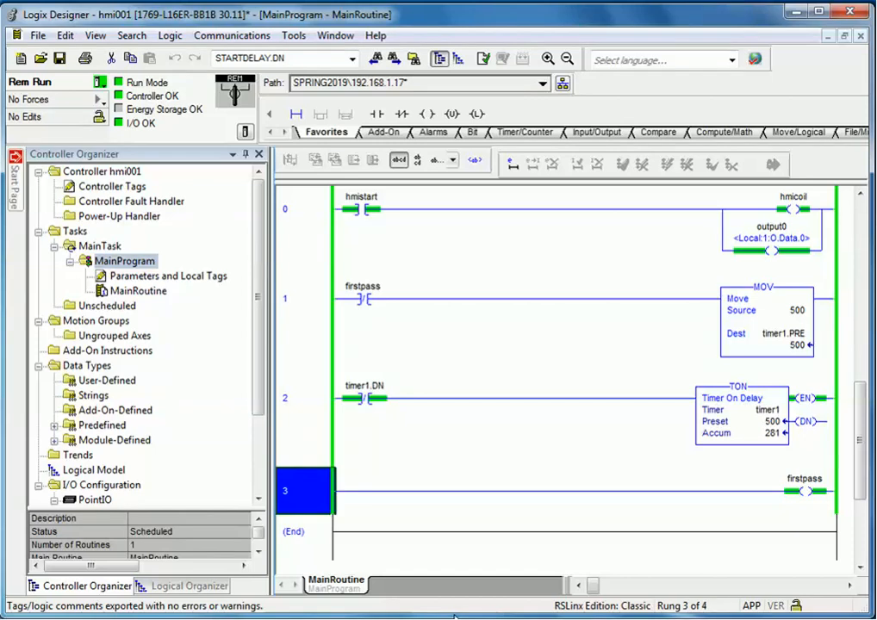
{"action": "left_click", "coordinate": [506, 346]}
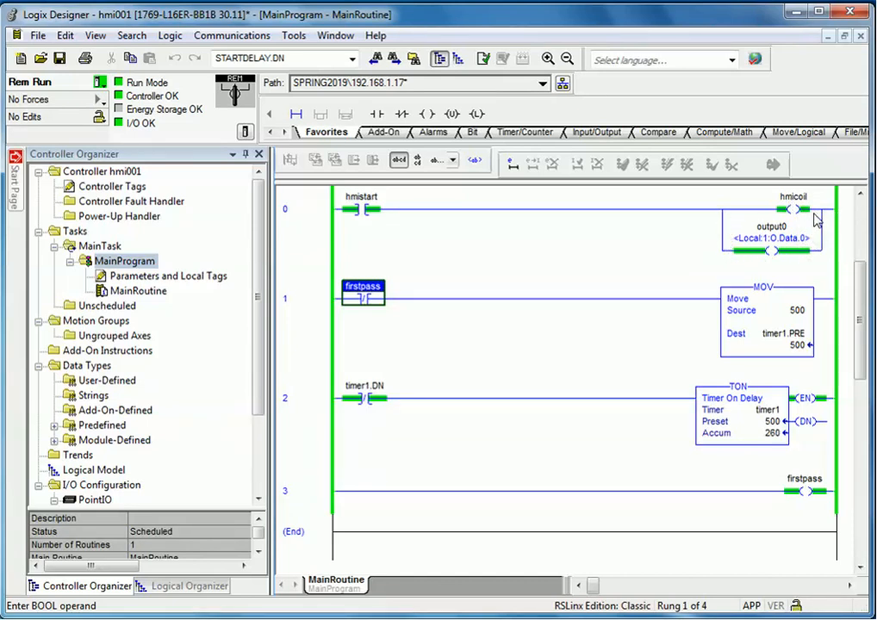
{"action": "left_click", "coordinate": [771, 252]}
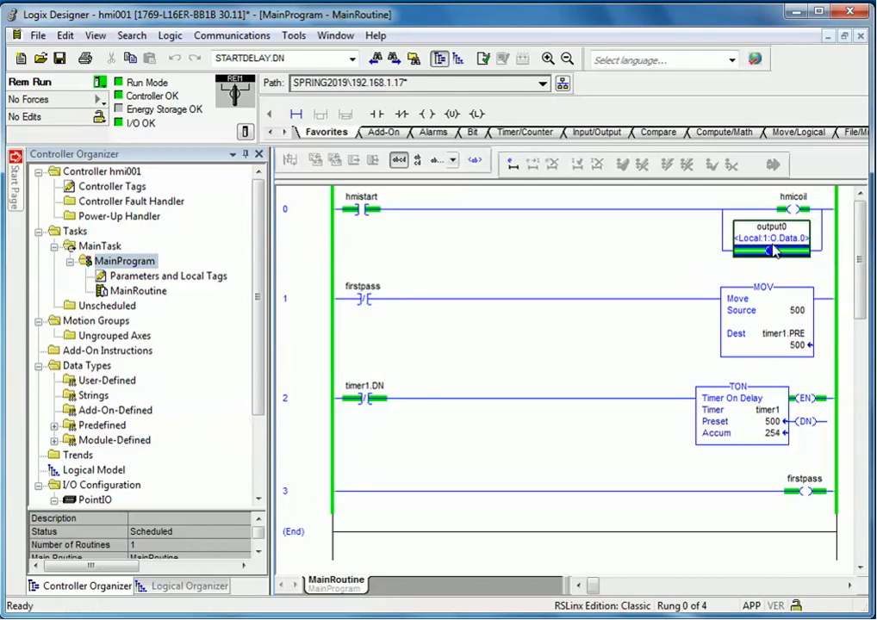
{"action": "double_click", "coordinate": [306, 201]}
{"action": "left_click", "coordinate": [771, 250]}
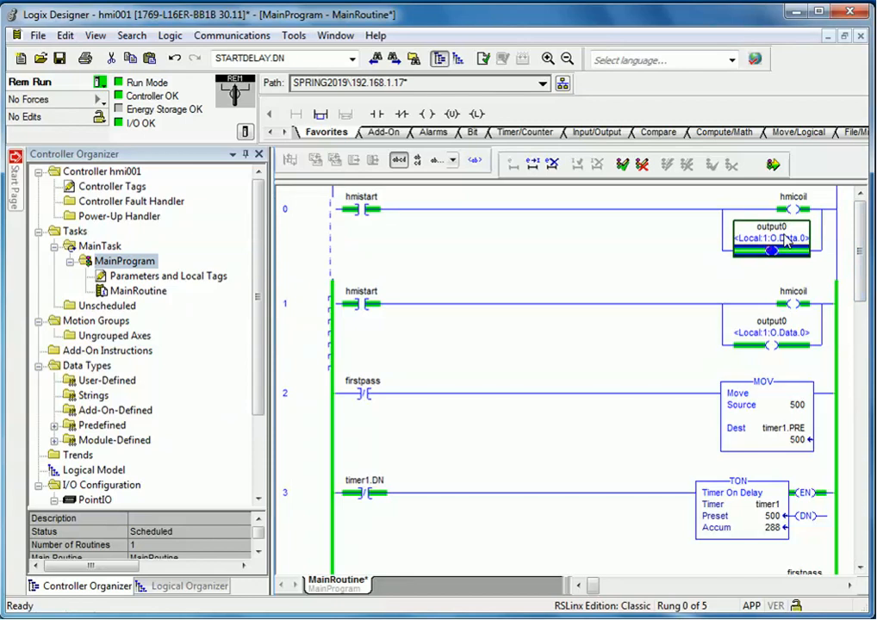
{"action": "left_click_drag", "start_coordinate": [786, 240], "coordinate": [771, 213]}
{"action": "left_click", "coordinate": [684, 246]}
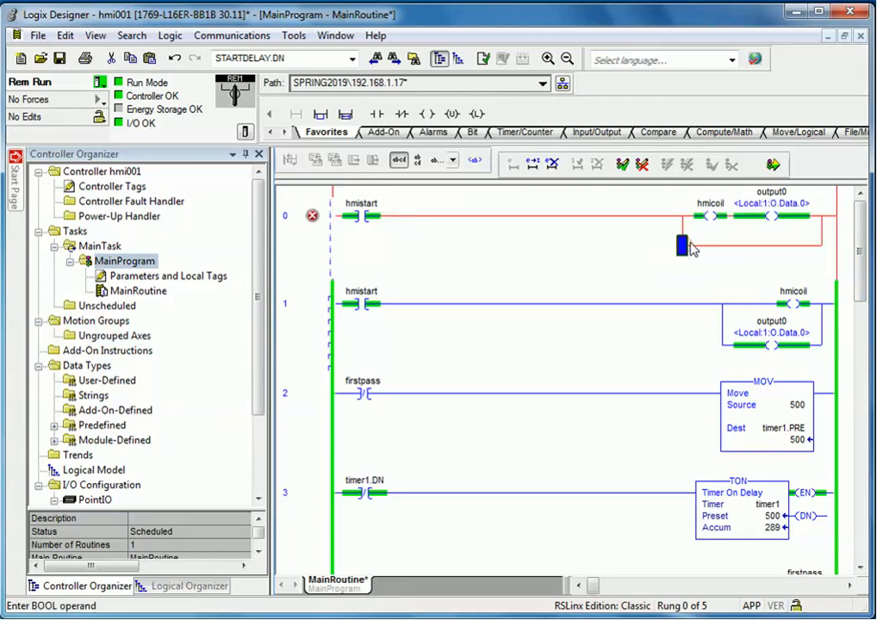
{"action": "key", "text": "Delete"}
Finalize all edits in MainProgram with hmicoil and output0 in series on rung 0
{"action": "left_click", "coordinate": [773, 164]}
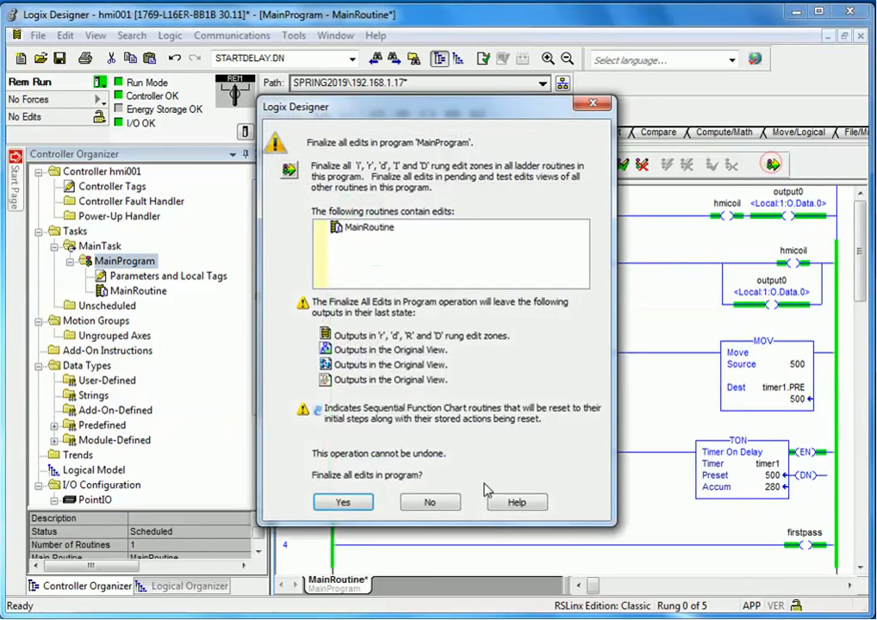
{"action": "left_click", "coordinate": [342, 502]}
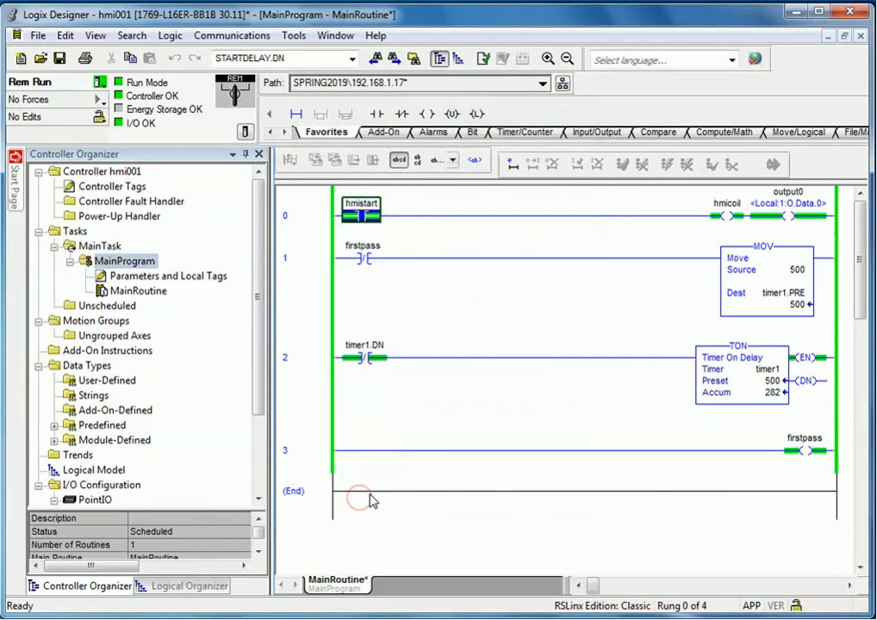
{"action": "left_click", "coordinate": [321, 491]}
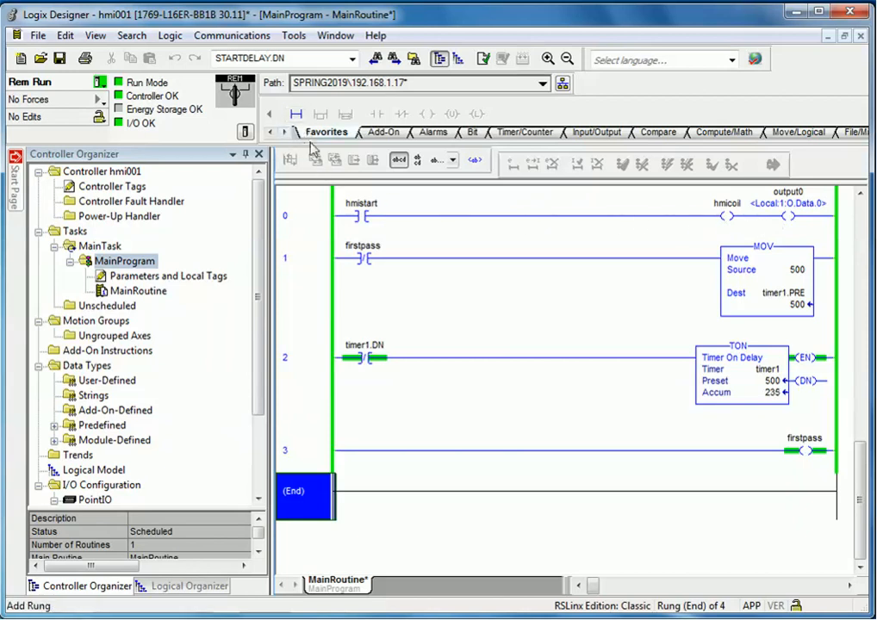
Put output0 back on a branch in parallel with hmicoil in rung 0, and finalize all edits in MainProgram
{"action": "double_click", "coordinate": [317, 214]}
{"action": "left_click_drag", "start_coordinate": [321, 115], "coordinate": [748, 225]}
{"action": "left_click_drag", "start_coordinate": [786, 216], "coordinate": [691, 249]}
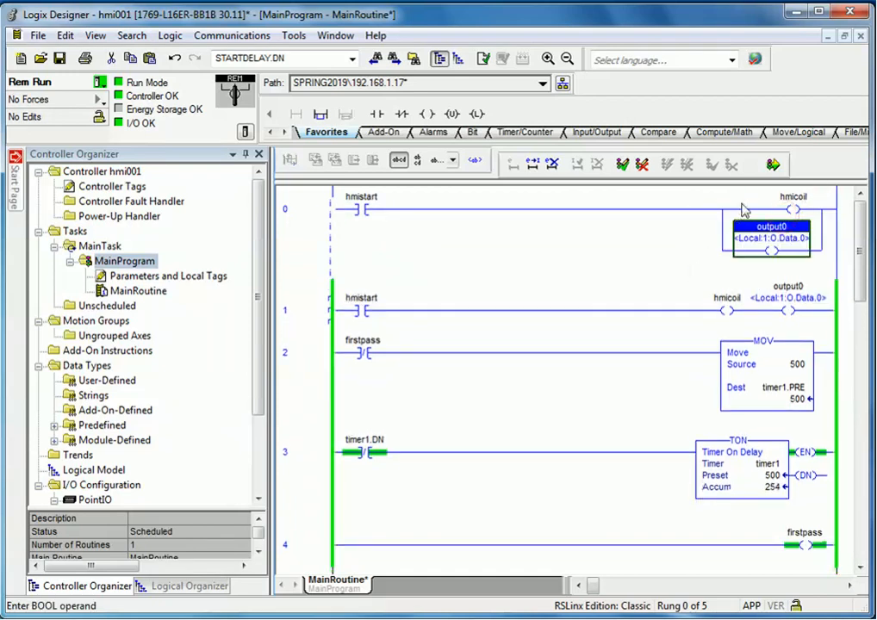
{"action": "left_click", "coordinate": [773, 164]}
{"action": "left_click", "coordinate": [362, 499]}
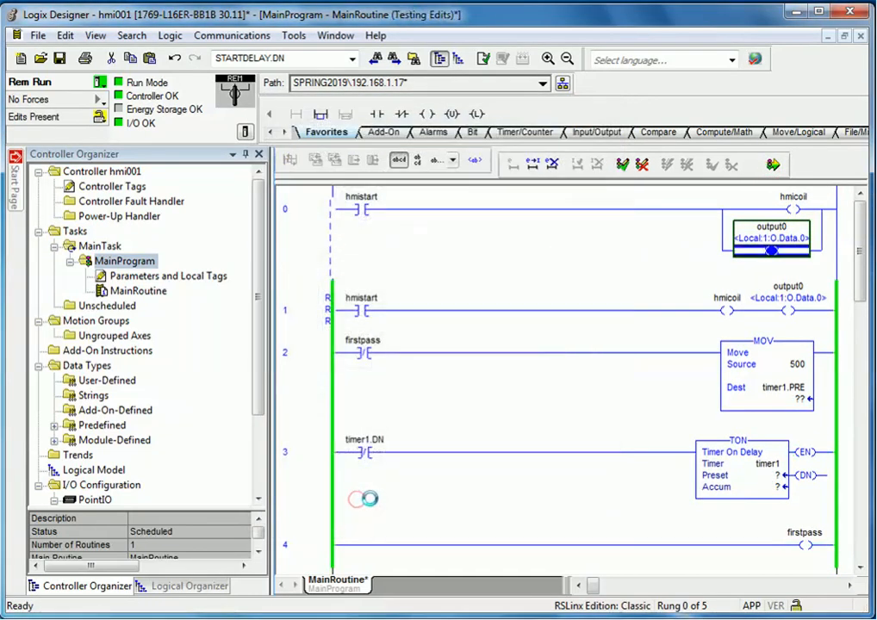
{"action": "left_click", "coordinate": [310, 520]}
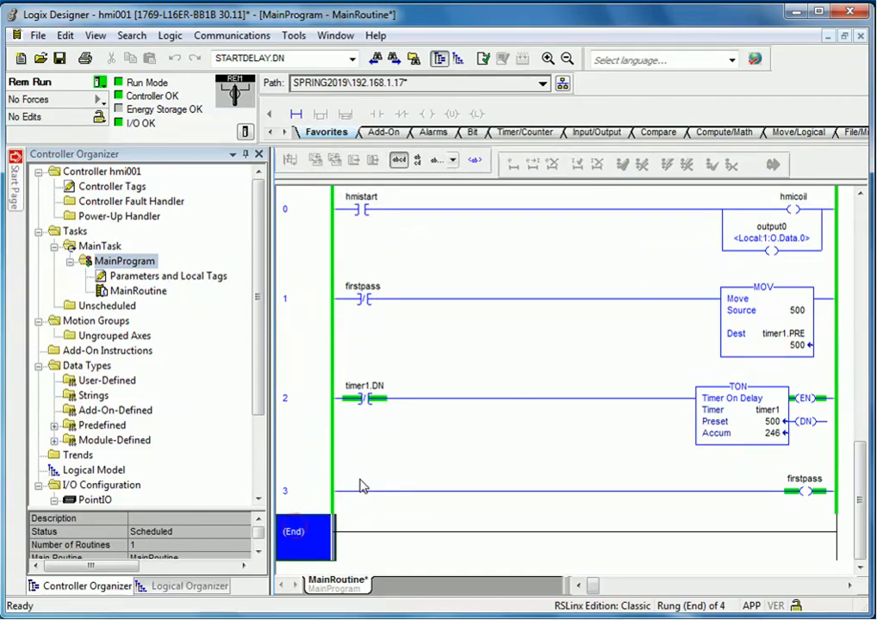